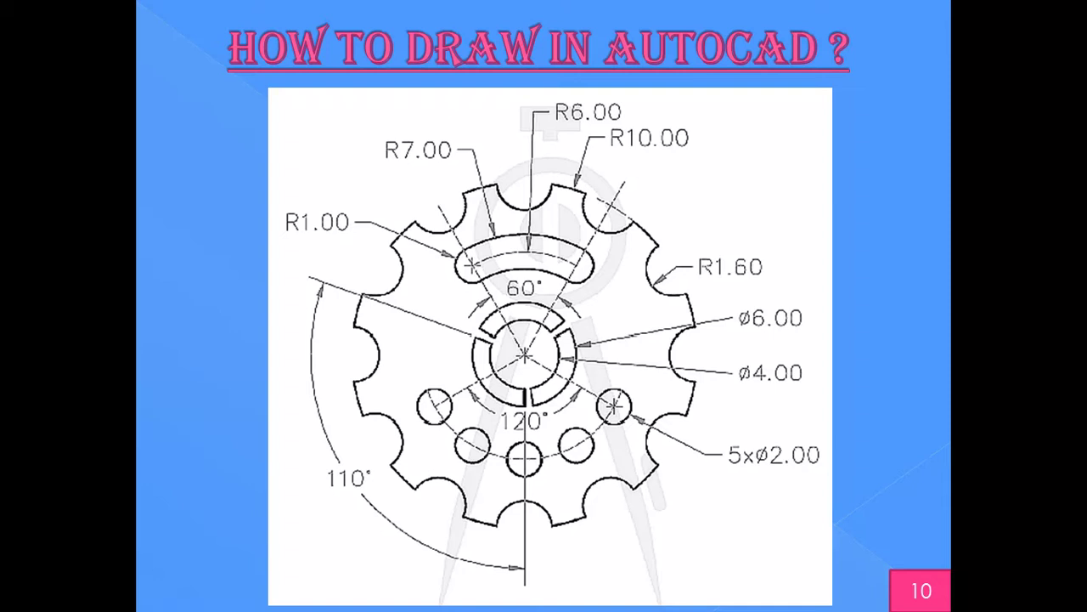
# - Switch from the PowerPoint slide show to AutoCAD 2016 with the empty Drawing1
pyautogui.hotkey('alt', 'Tab')
pyautogui.hotkey('alt', 'Tab')
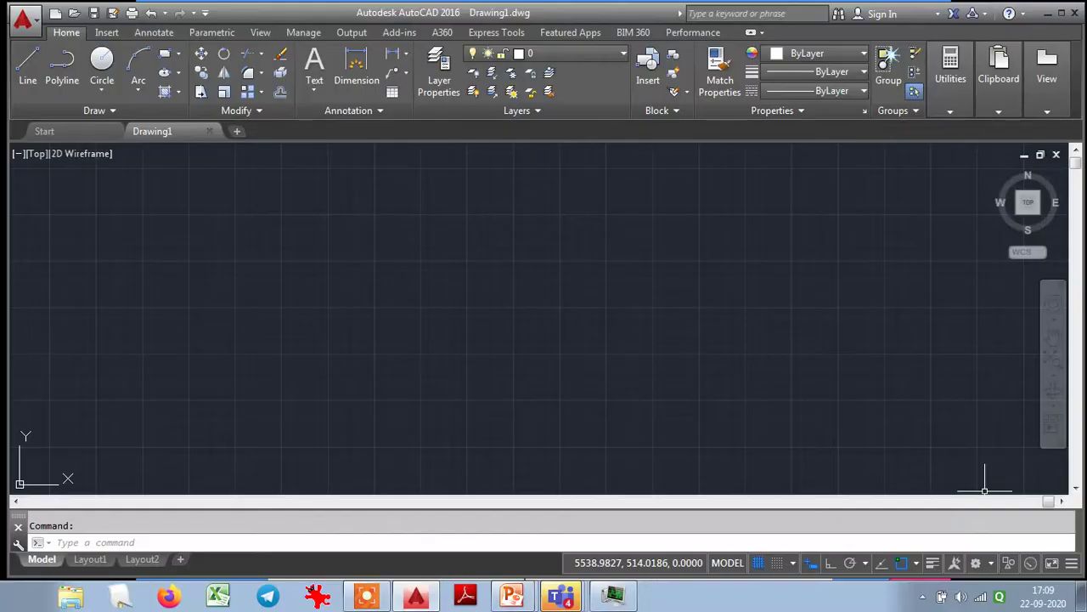
# - Go back to the reference slide and return to bring in the notched plate image
pyautogui.hotkey('alt', 'Tab')
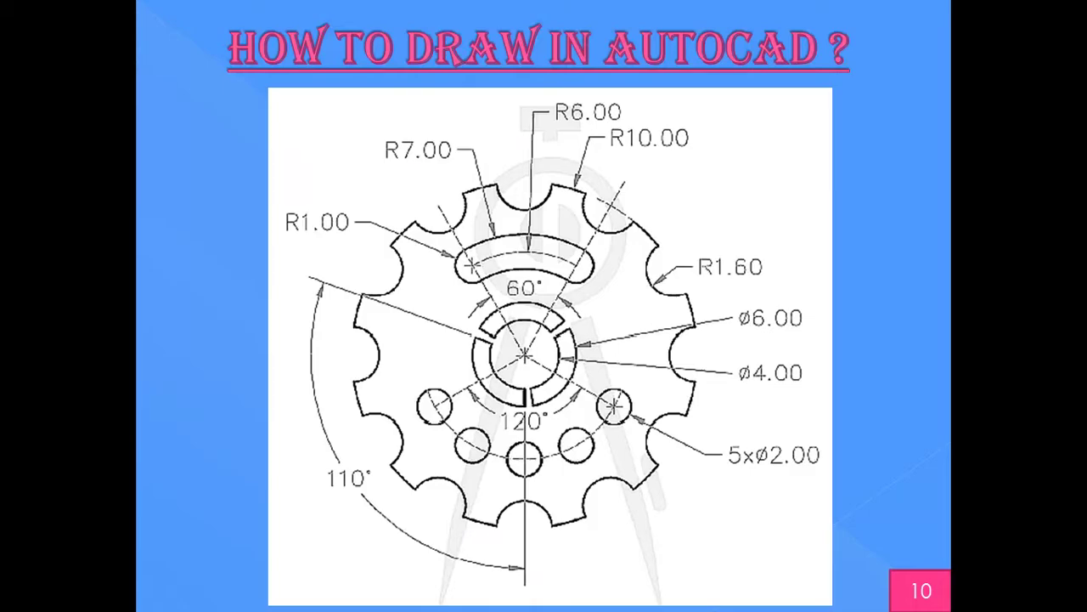
pyautogui.hotkey('alt', 'Tab')
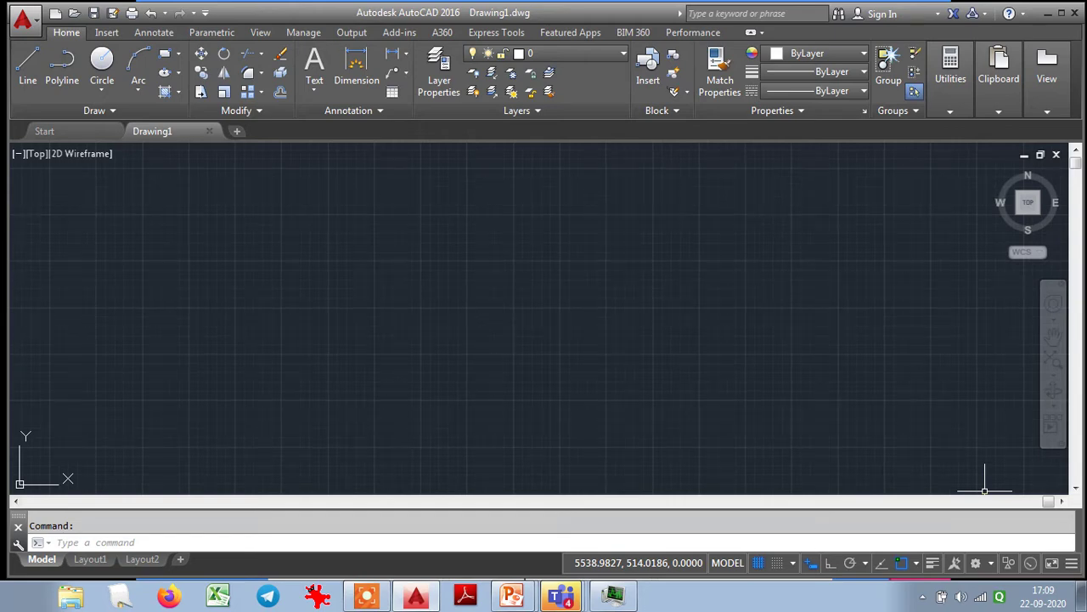
pyautogui.hotkey('alt', 'Tab')
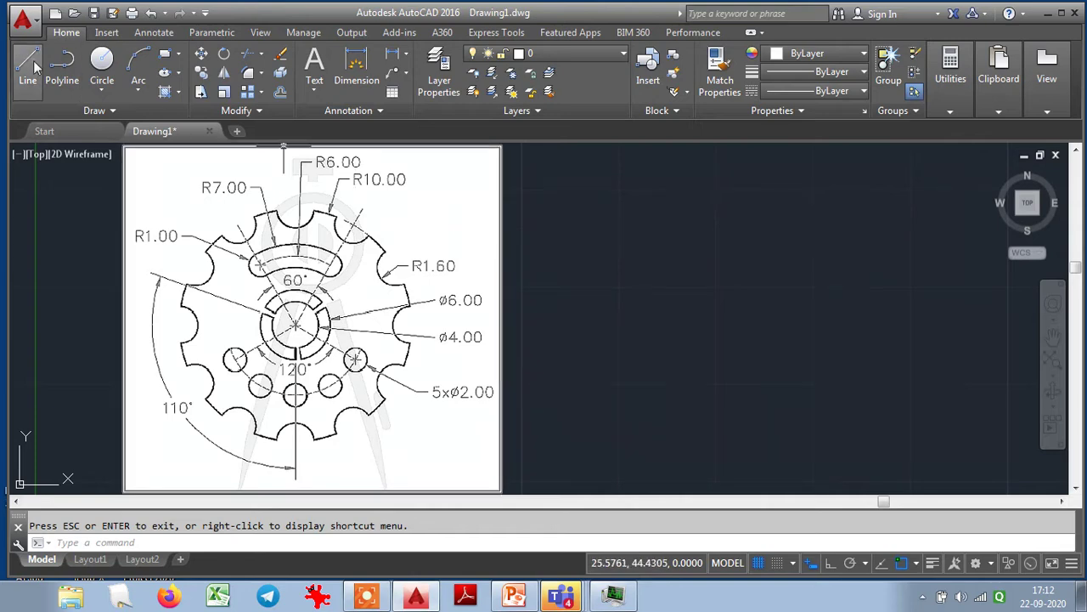
# - Draw a circle of radius 10 in the middle of the drawing area
pyautogui.click(101, 62)
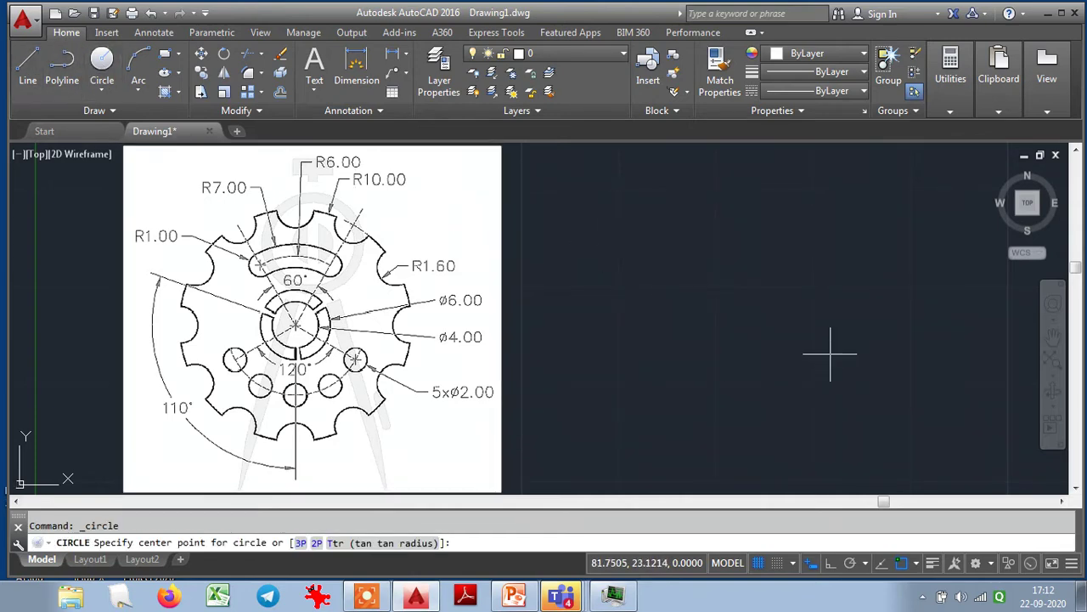
pyautogui.click(813, 316)
pyautogui.write('1')
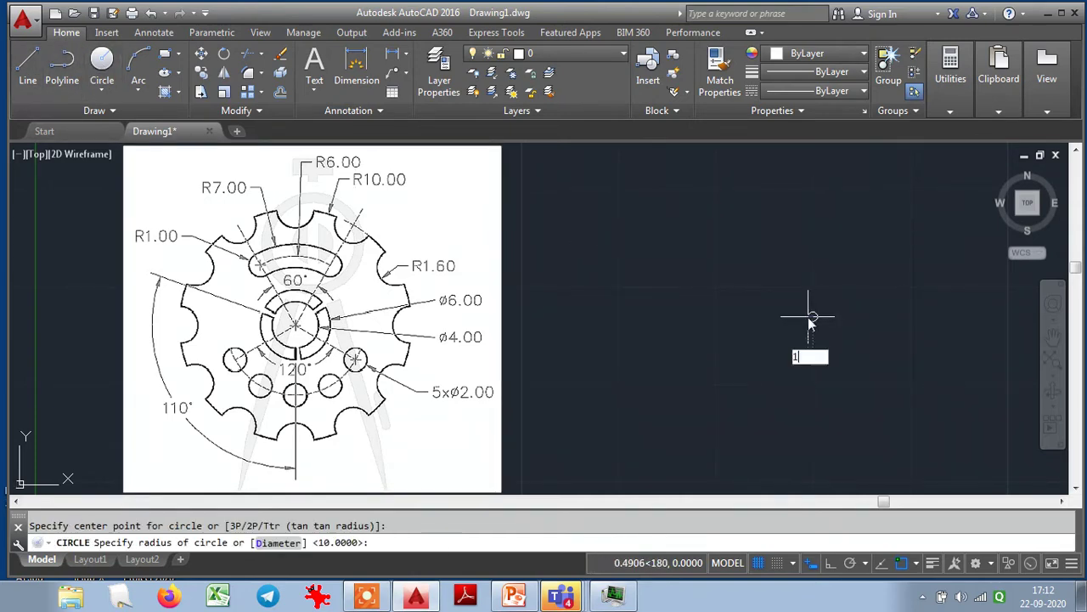
pyautogui.write('0')
pyautogui.press('Return')
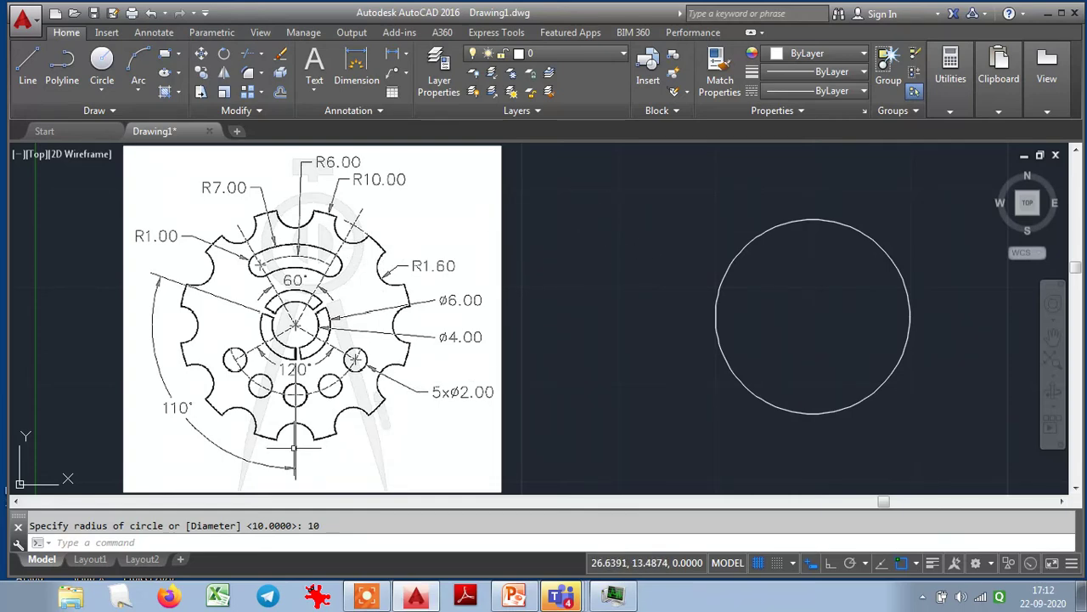
# - Draw a radius 1.6 circle centred on the big circle's bottom quadrant
pyautogui.click(101, 68)
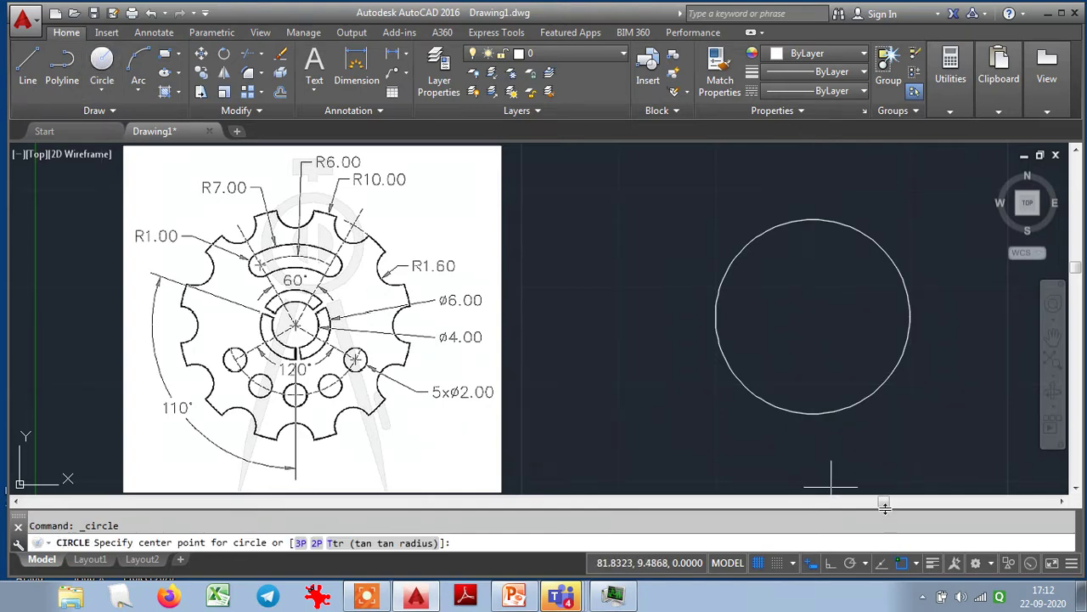
pyautogui.write('qy')
pyautogui.press('BackSpace')
pyautogui.write('ua')
pyautogui.press('Return')
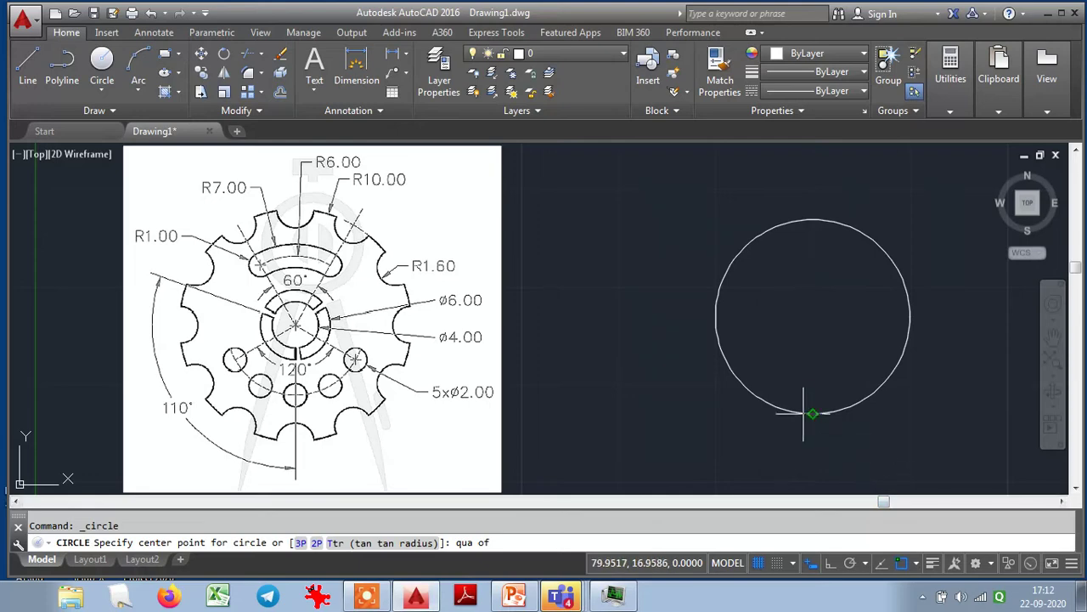
pyautogui.click(813, 414)
pyautogui.write('1.6')
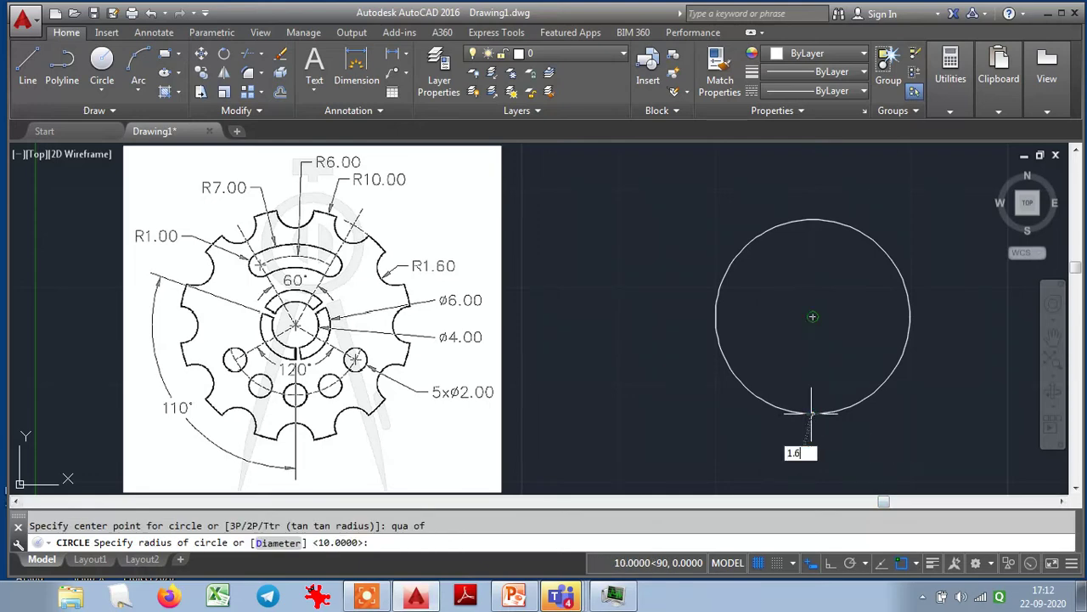
pyautogui.press('Return')
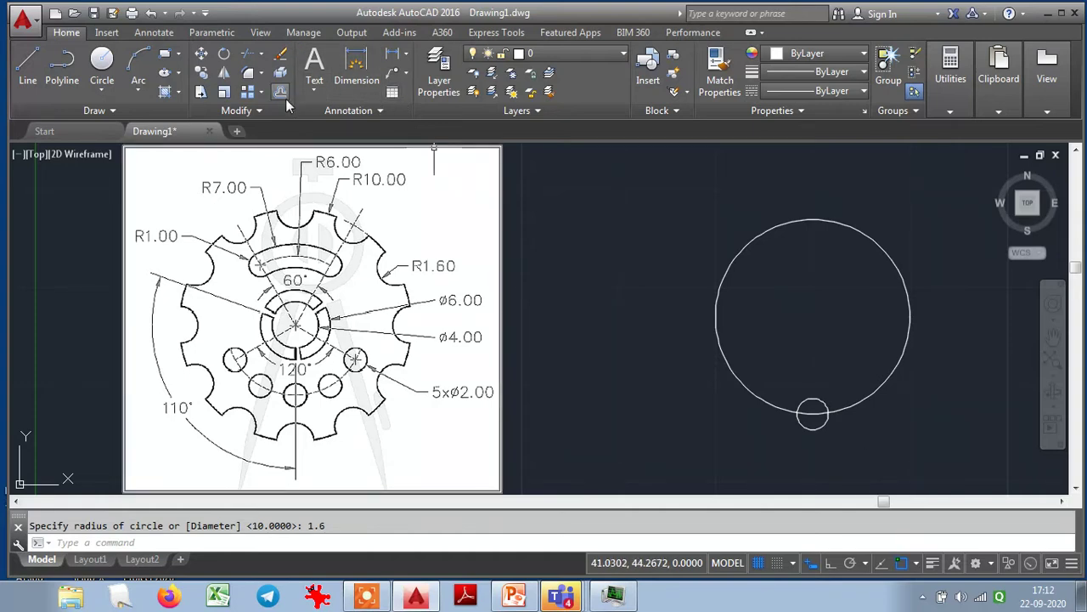
# - Trim away the small circle's part below the big circle, leaving an inward notch arc
pyautogui.write('tr')
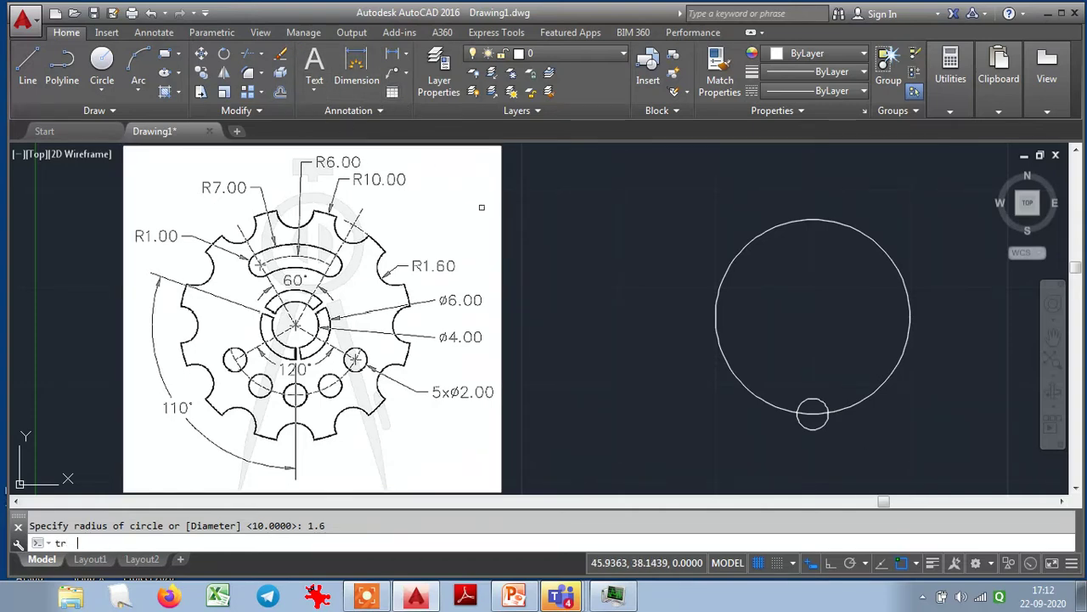
pyautogui.press('Return')
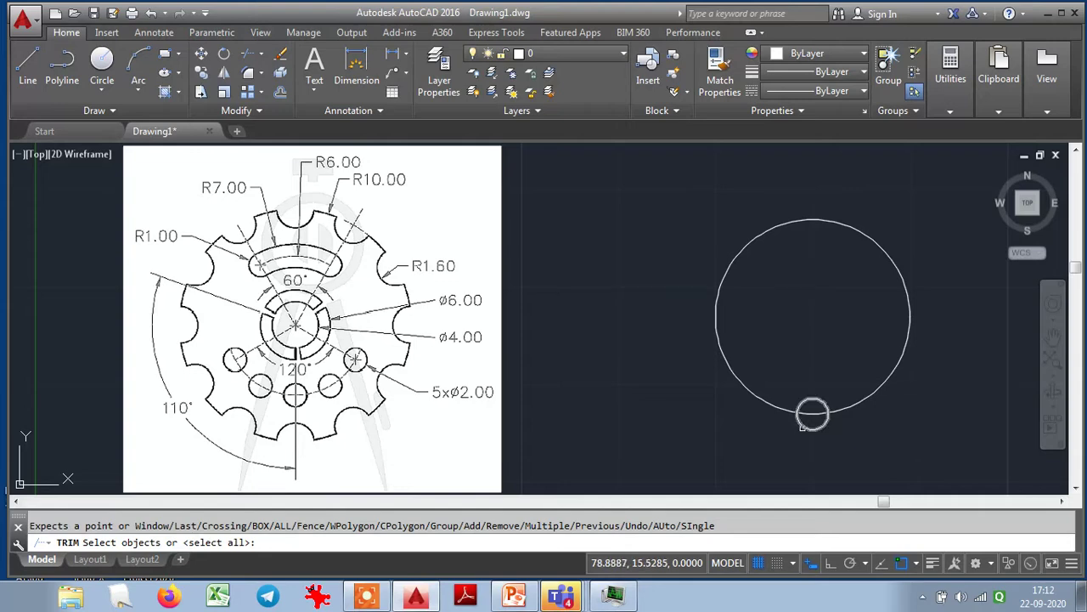
pyautogui.click(807, 427)
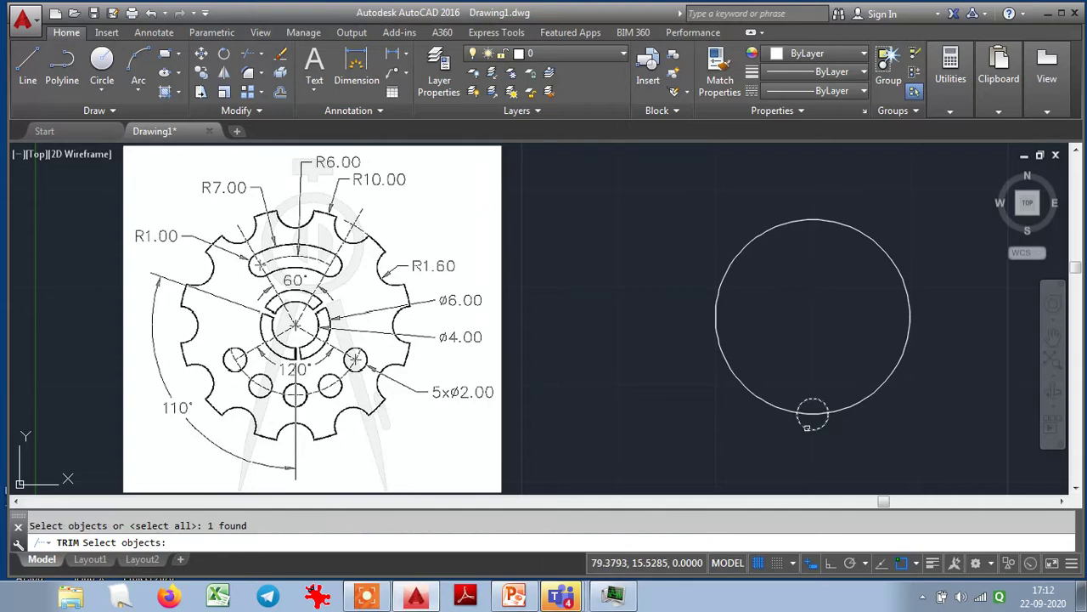
pyautogui.press('Escape')
pyautogui.press('Return')
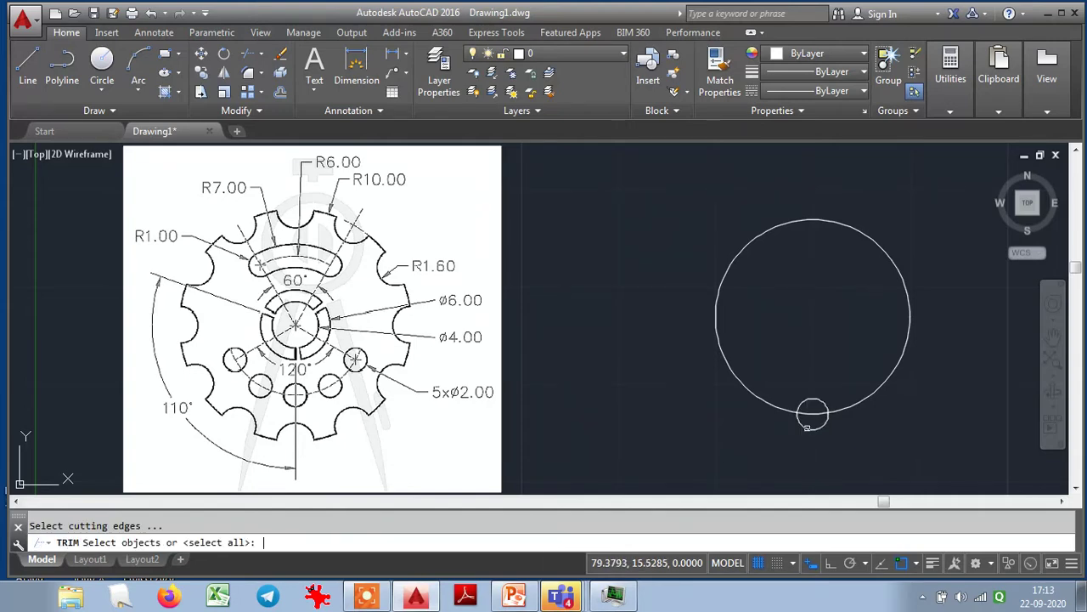
pyautogui.press('Return')
pyautogui.click(807, 427)
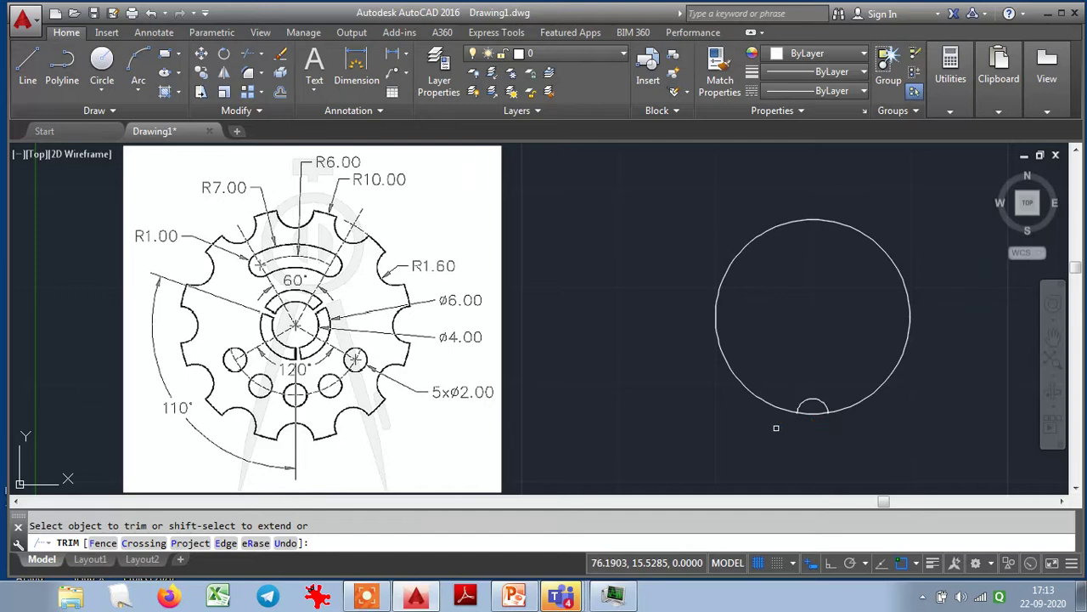
pyautogui.press('Escape')
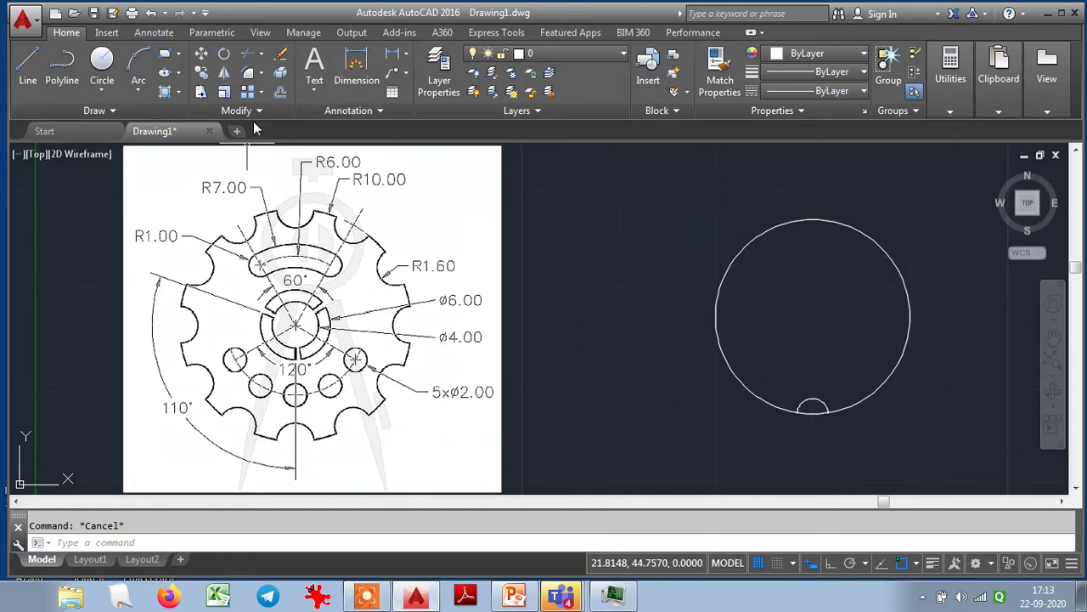
# - Polar-array the notch arc into 12 items around the big circle's centre
pyautogui.click(262, 94)
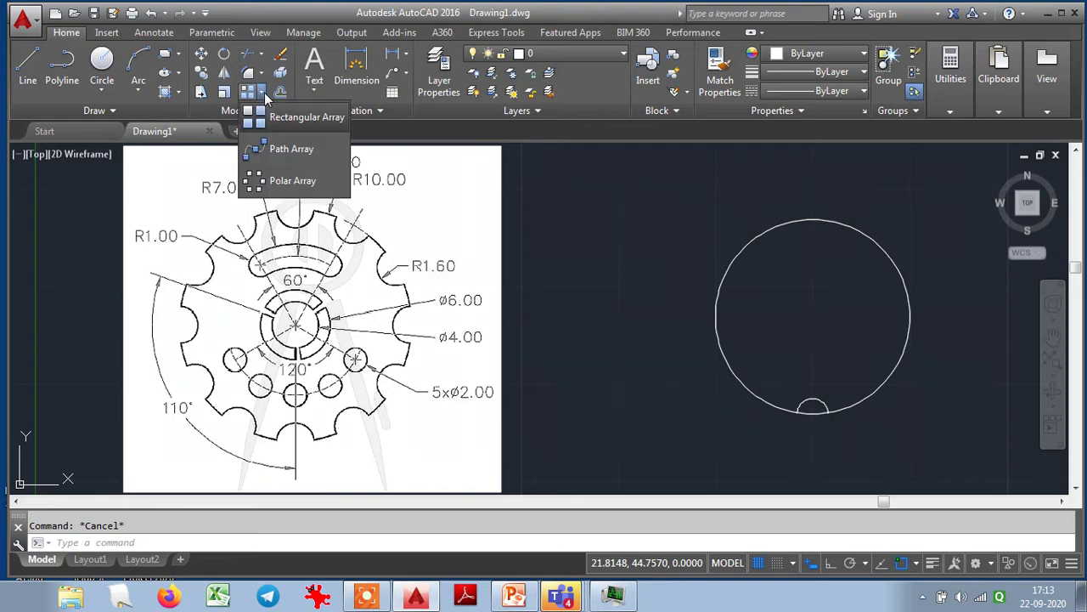
pyautogui.click(287, 181)
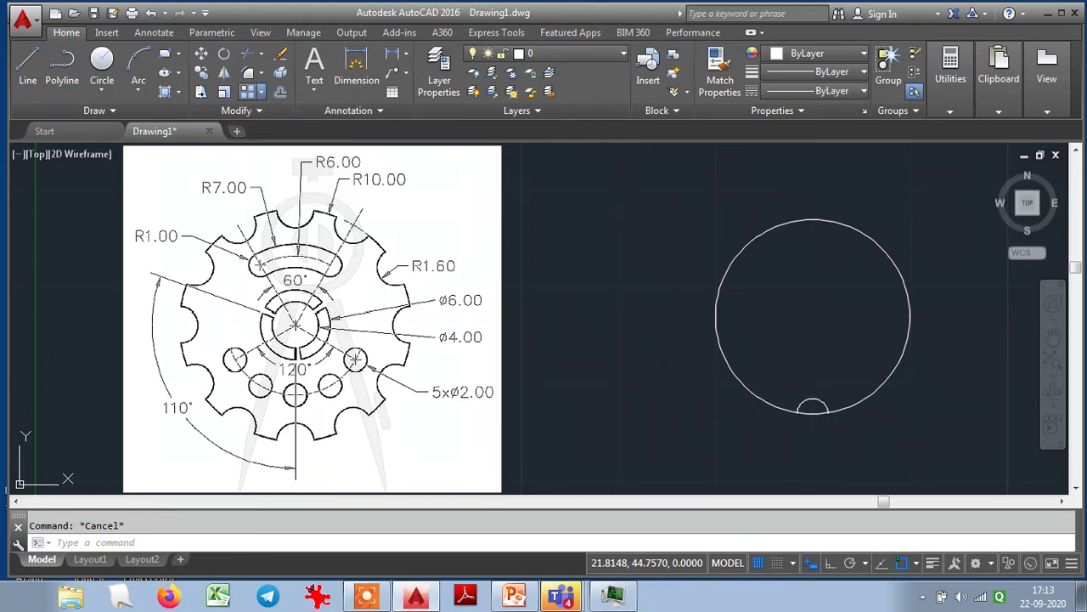
pyautogui.click(771, 439)
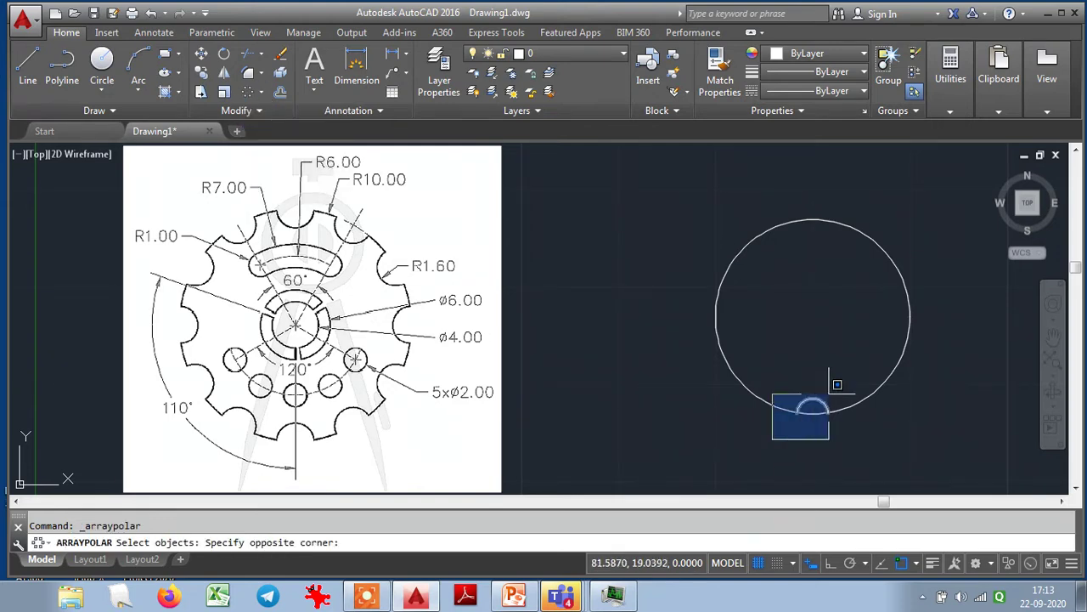
pyautogui.click(829, 394)
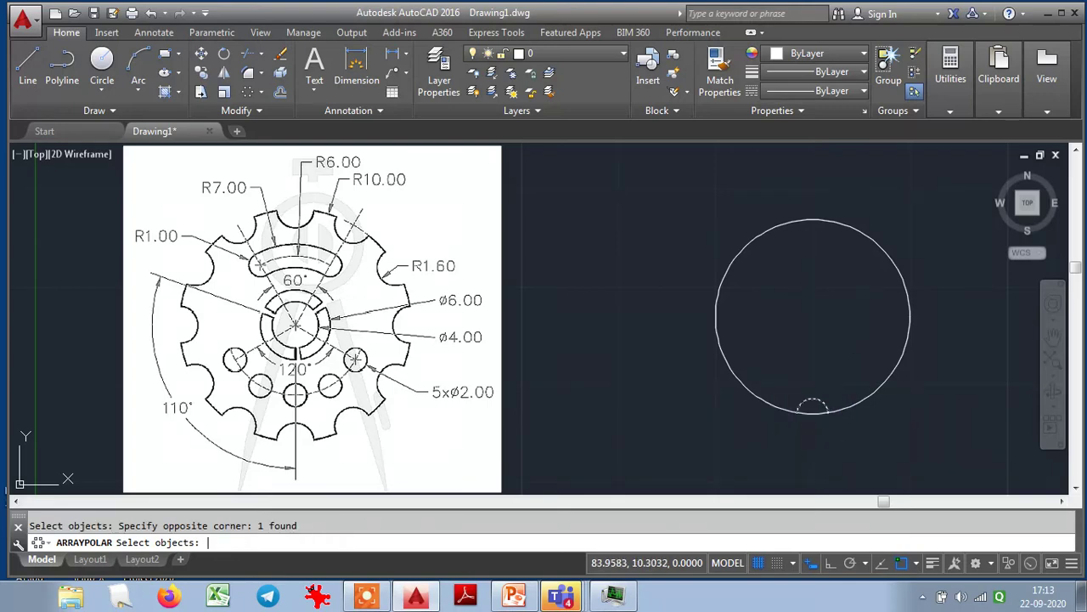
pyautogui.press('Return')
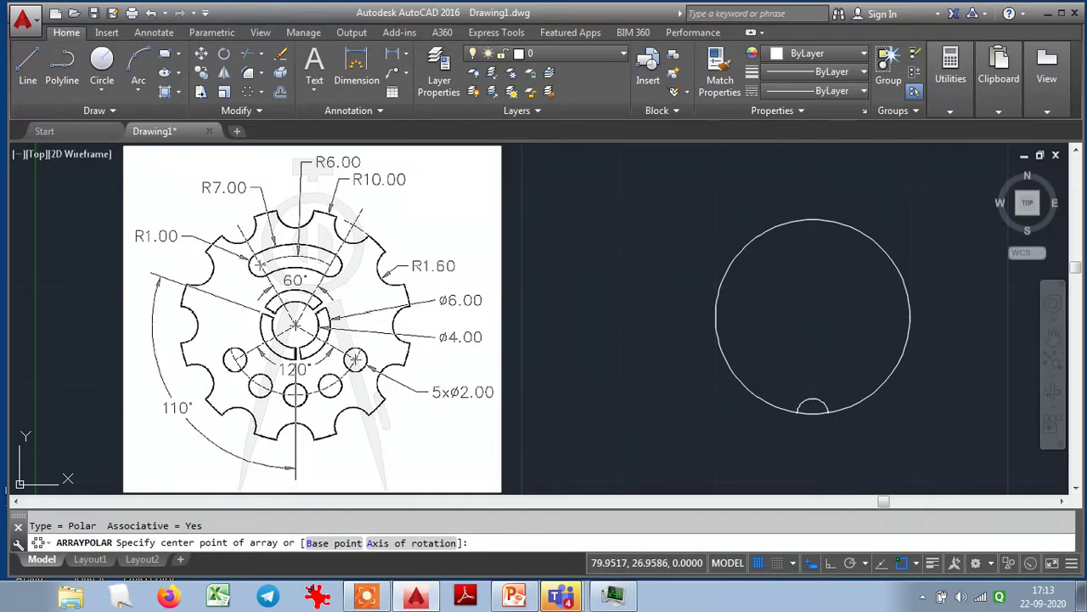
pyautogui.click(813, 316)
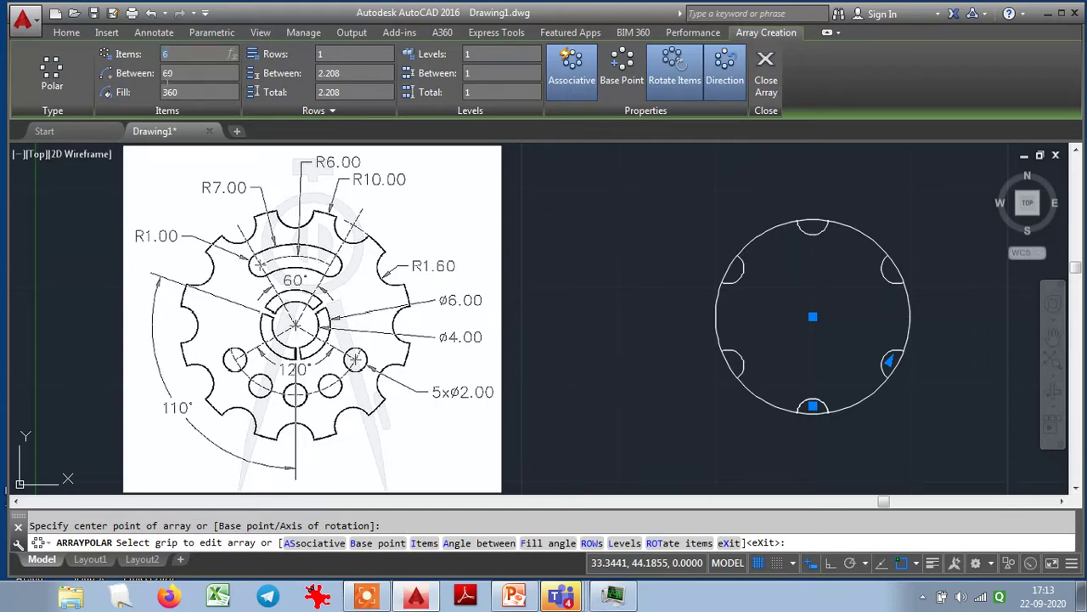
pyautogui.write('12')
pyautogui.press('Return')
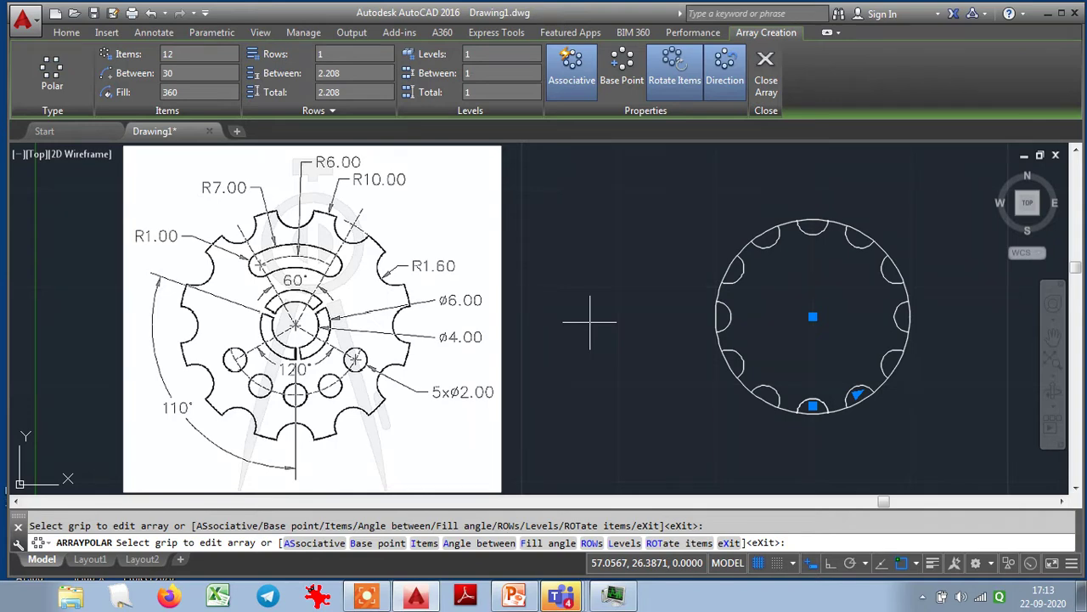
pyautogui.press('Escape')
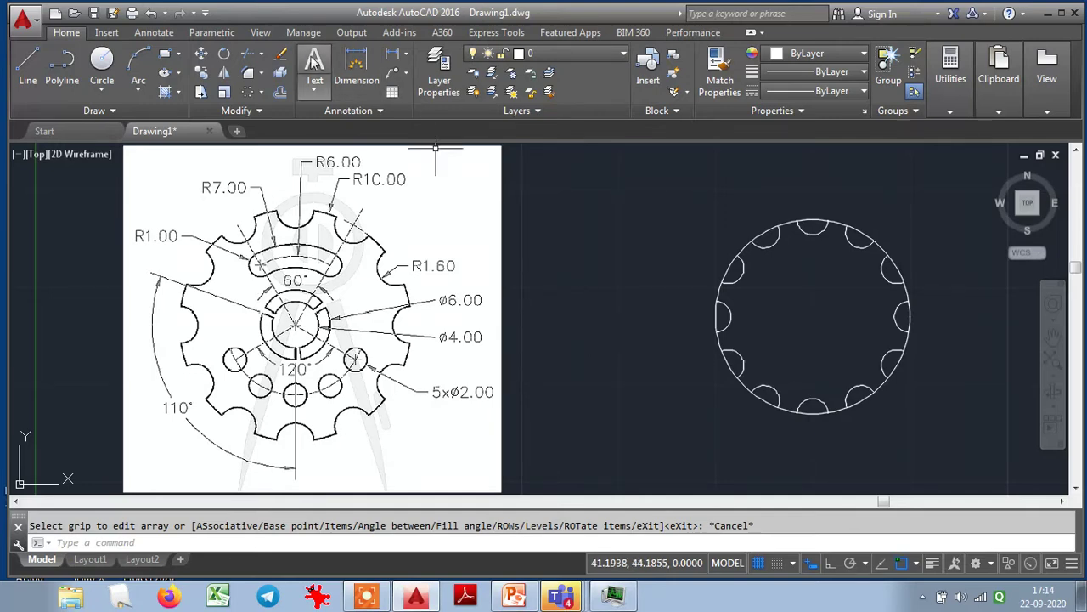
# - Trim the radius-10 circle's arcs across each notch to leave one continuous notched profile
pyautogui.click(249, 56)
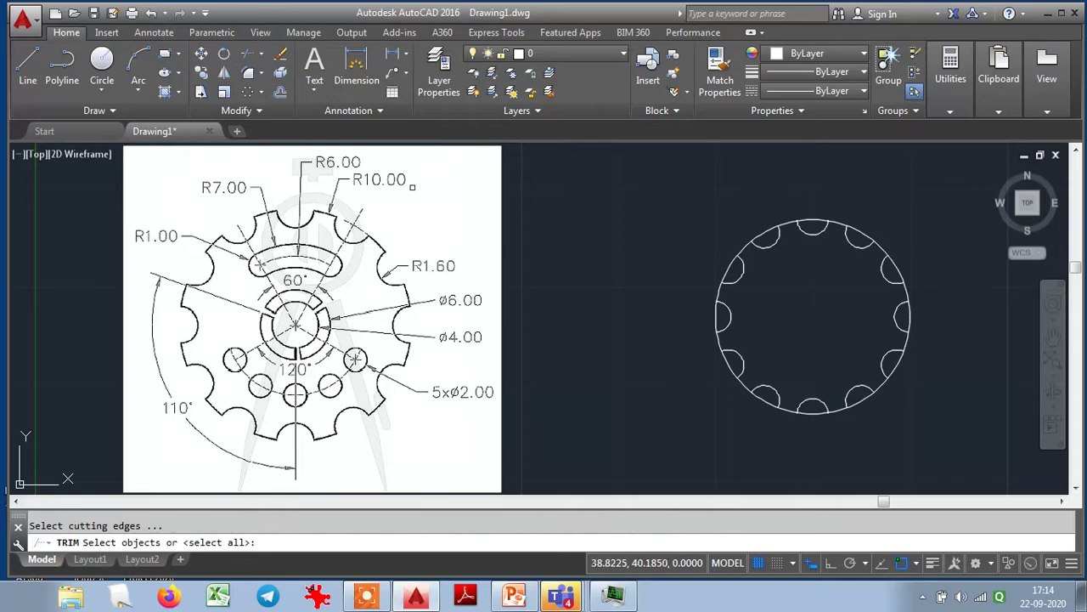
pyautogui.press('Return')
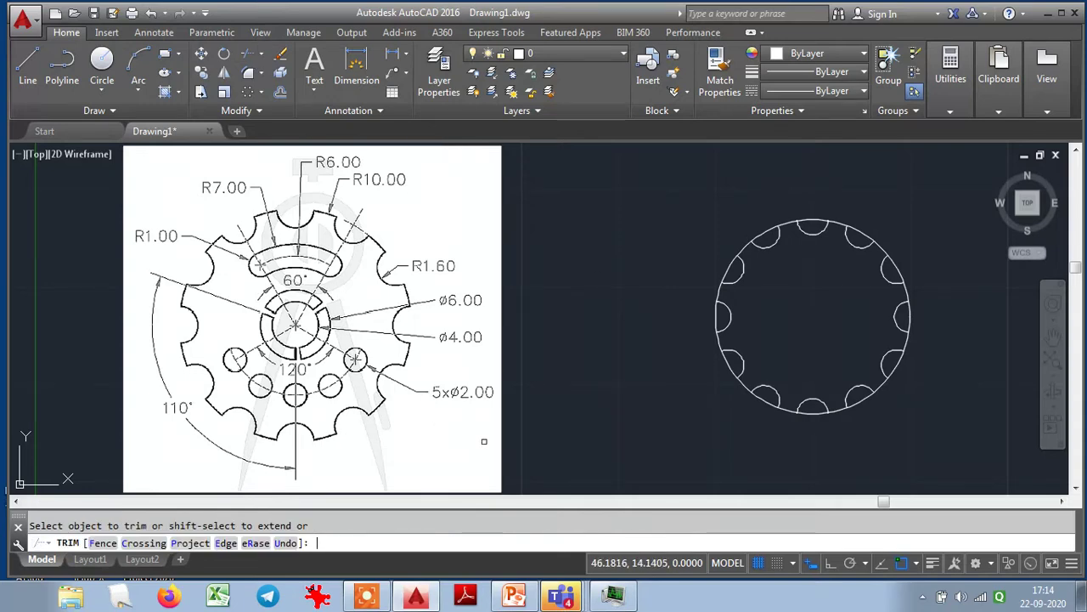
pyautogui.click(730, 270)
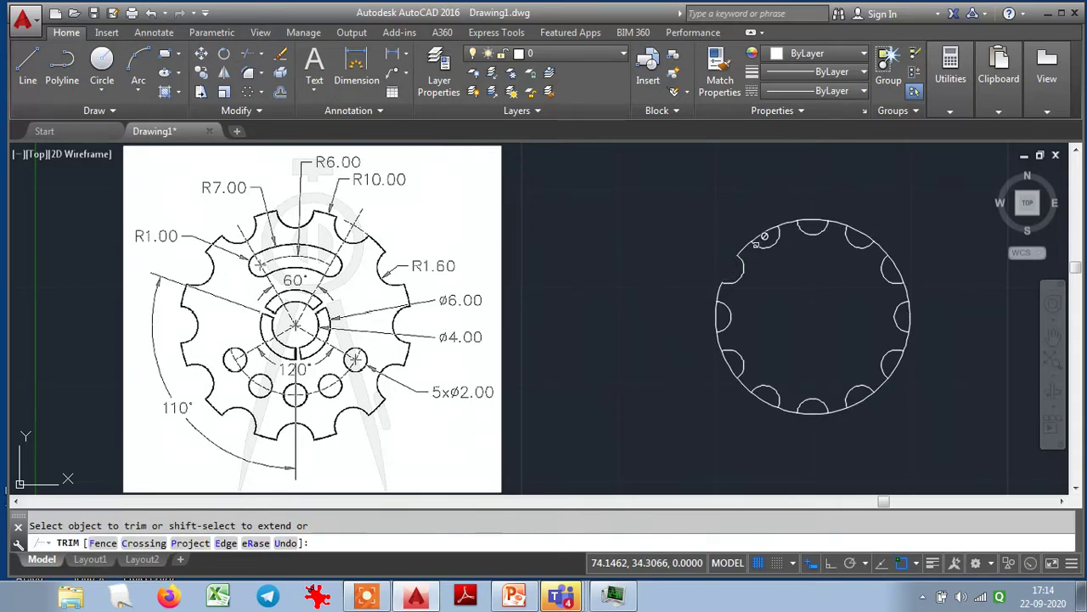
pyautogui.click(764, 232)
pyautogui.click(811, 225)
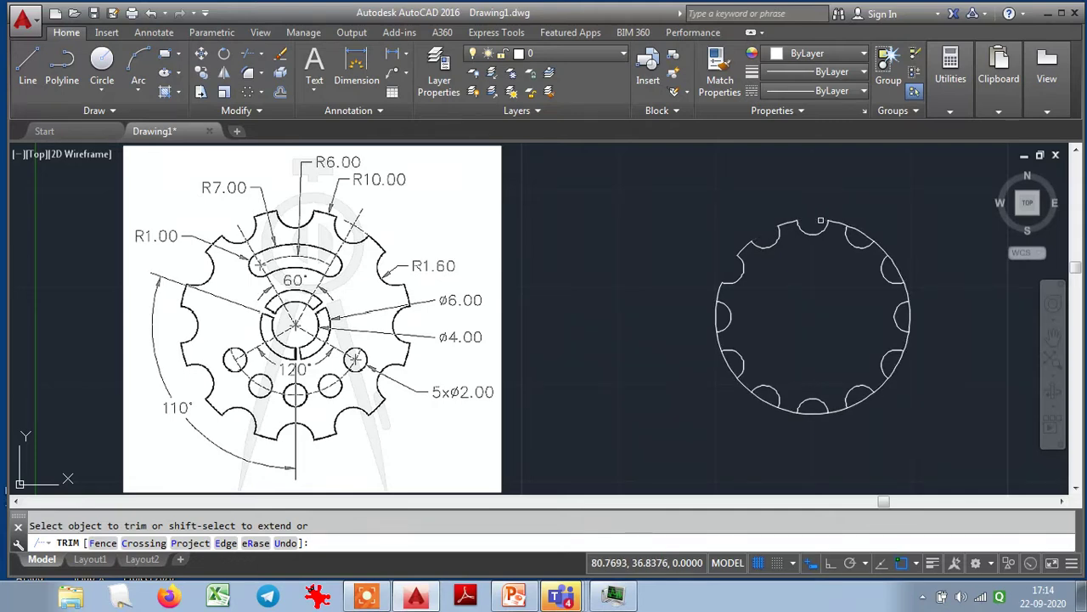
pyautogui.click(860, 232)
pyautogui.click(903, 271)
pyautogui.click(910, 316)
pyautogui.click(896, 363)
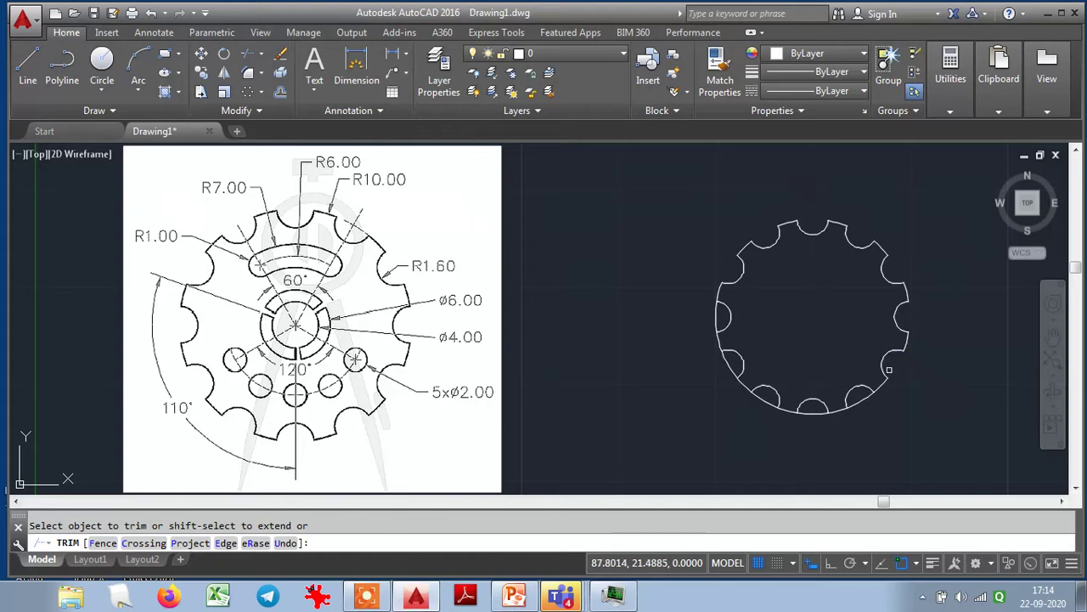
pyautogui.click(873, 385)
pyautogui.click(811, 414)
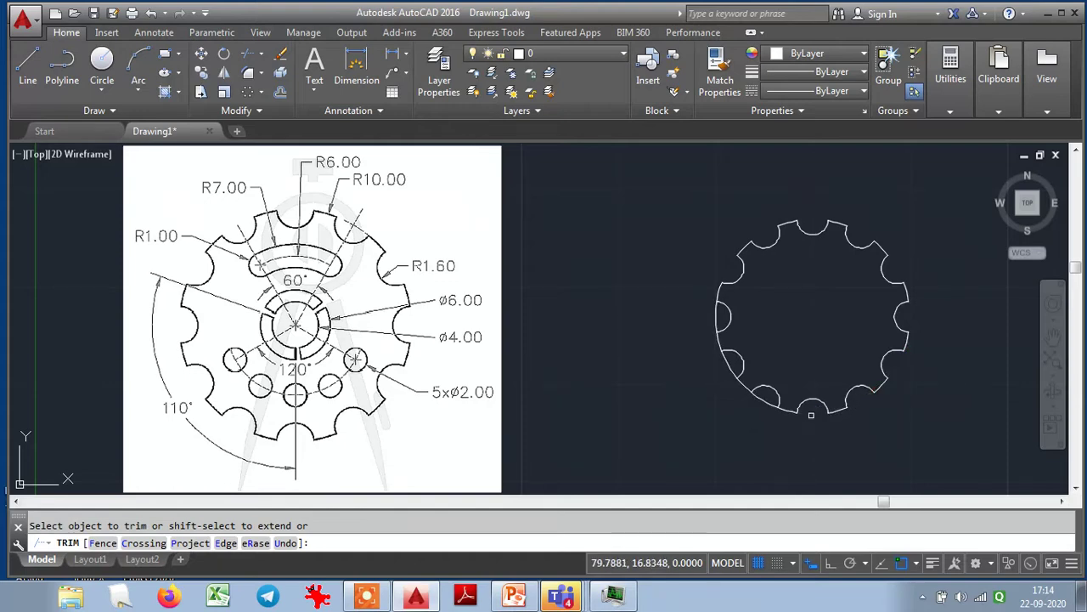
pyautogui.click(783, 406)
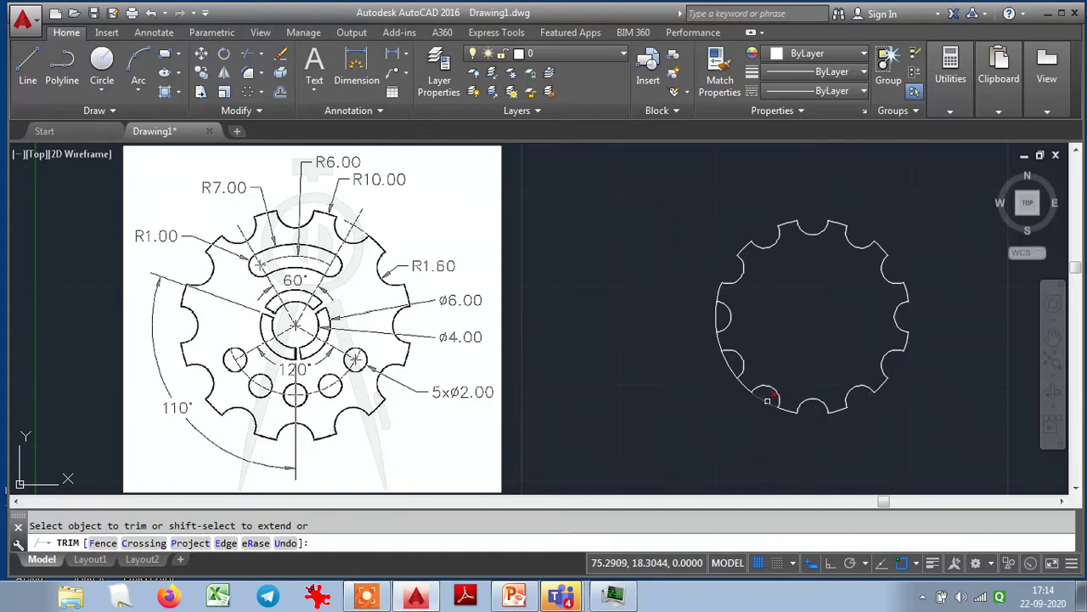
pyautogui.click(724, 367)
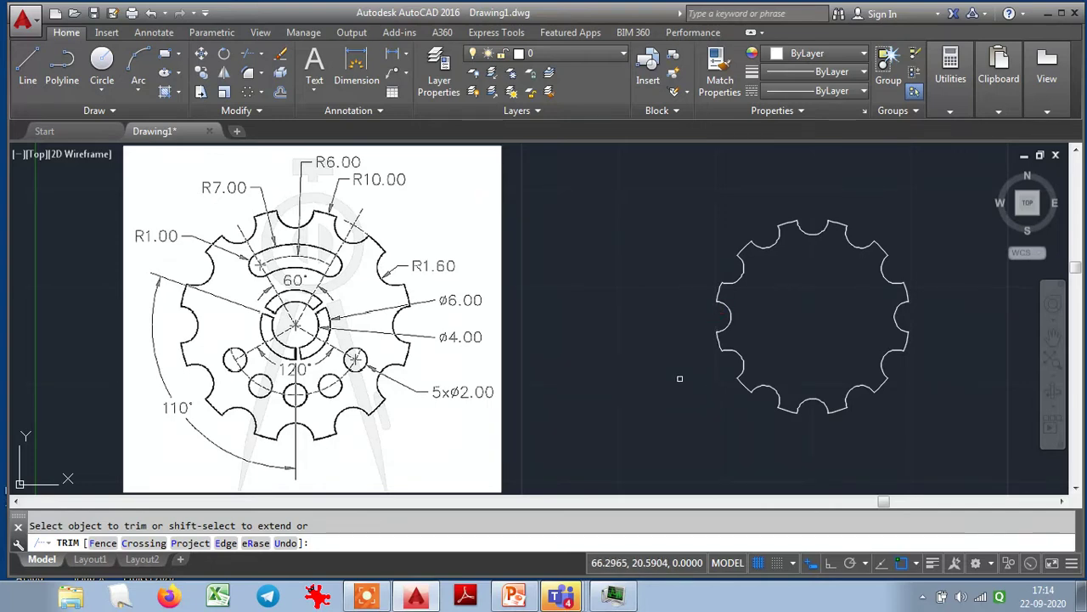
pyautogui.press('Escape')
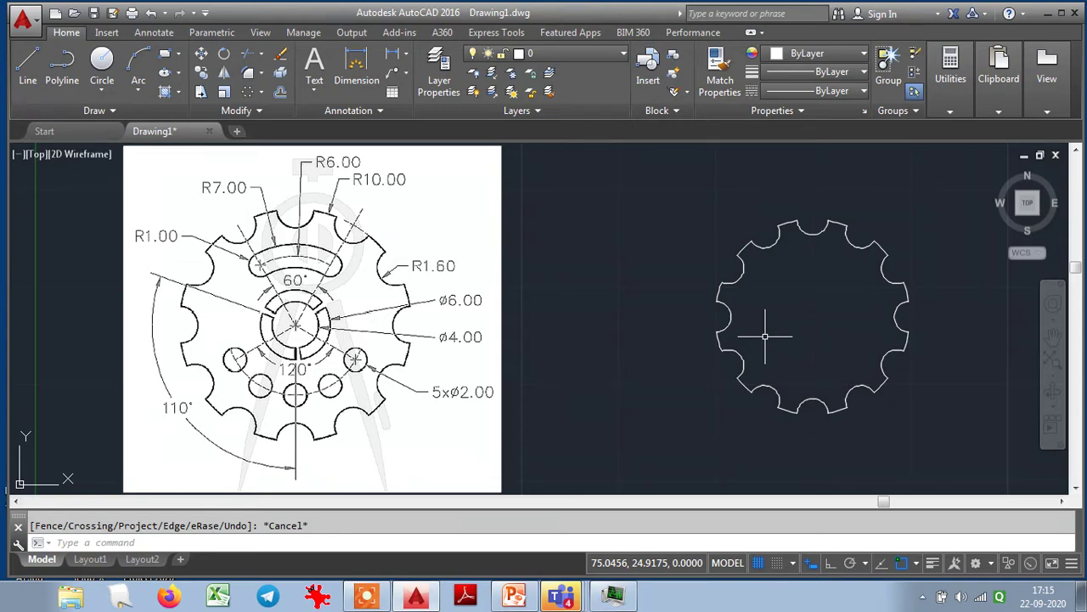
# - Draw a horizontal line from the plate's centre out past the left side, with Ortho on
pyautogui.click(25, 63)
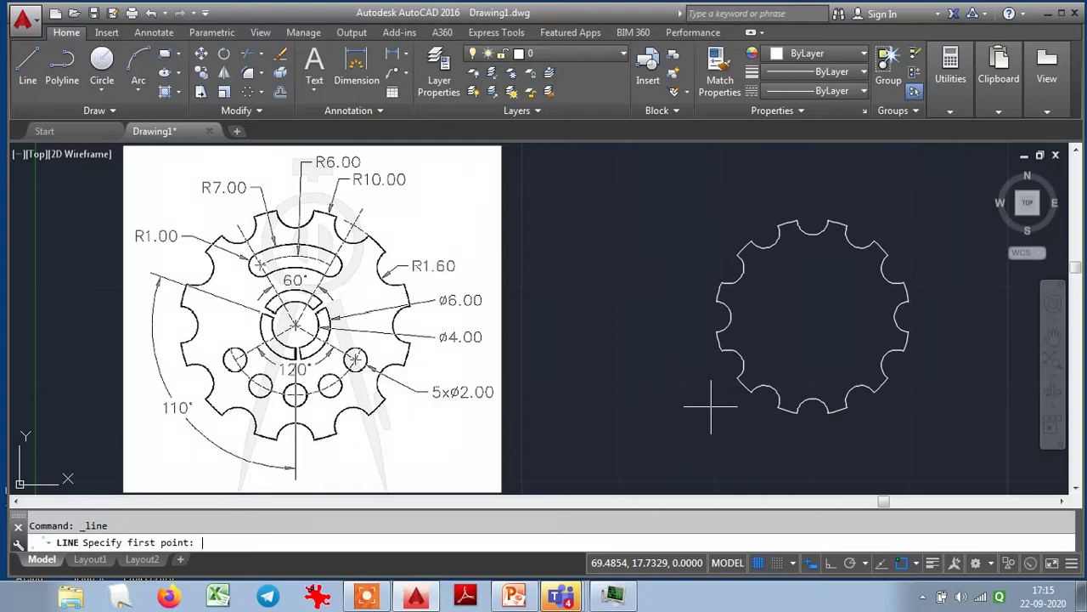
pyautogui.write('cen')
pyautogui.press('Return')
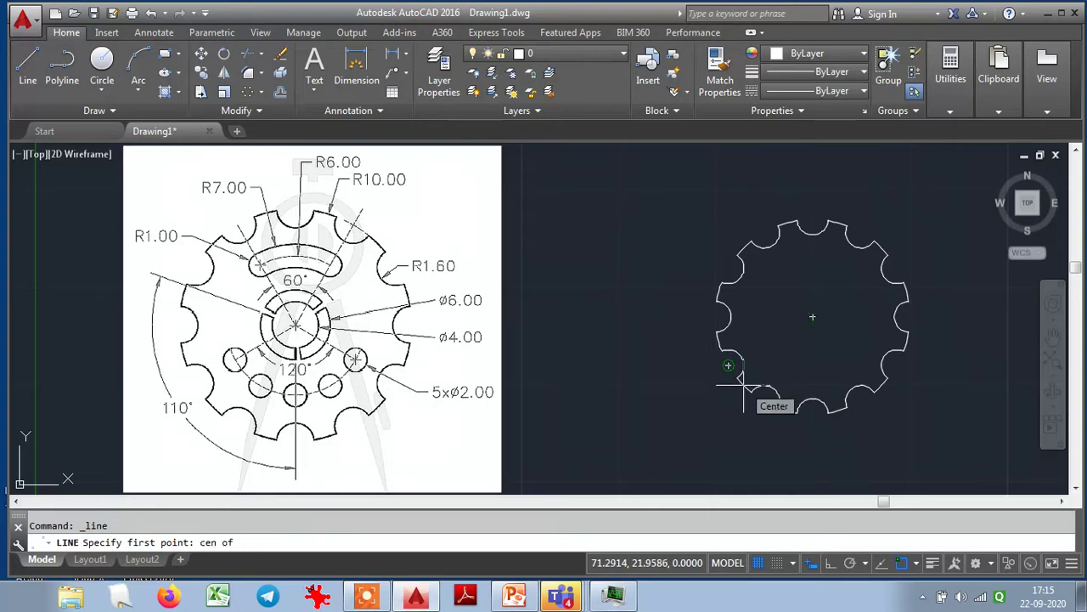
pyautogui.click(812, 317)
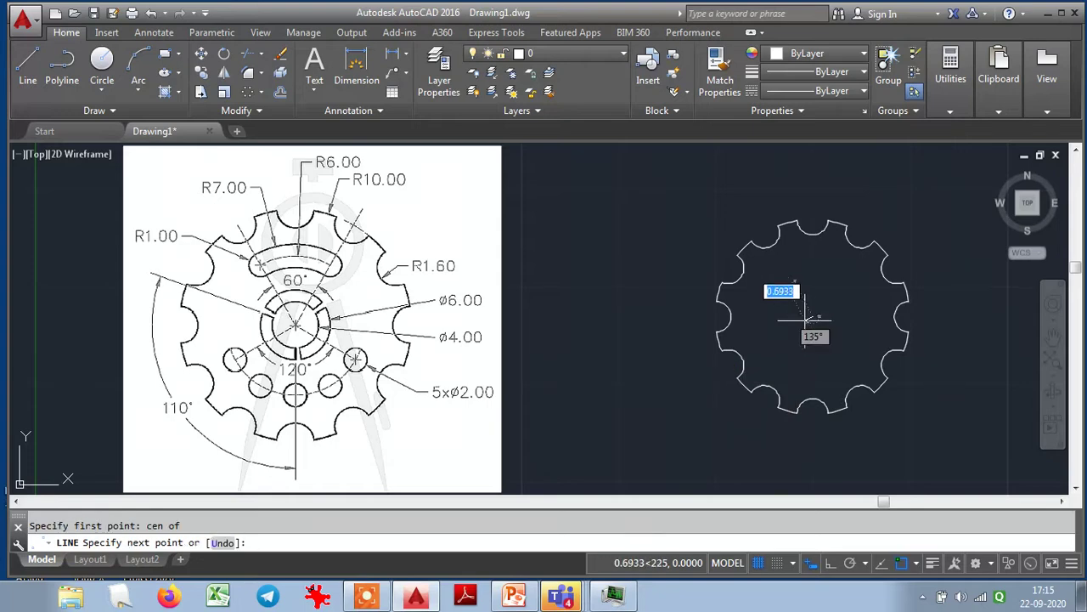
pyautogui.press('F8')
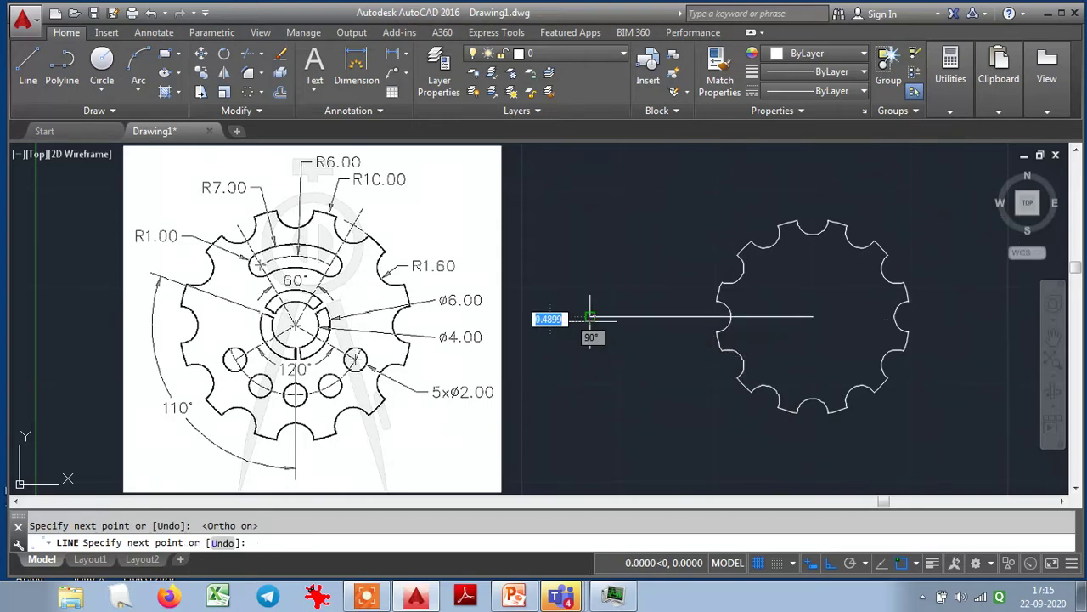
pyautogui.click(591, 318)
pyautogui.press('Escape')
# - Move the horizontal line so it spans across the plate through its centre
pyautogui.write('m')
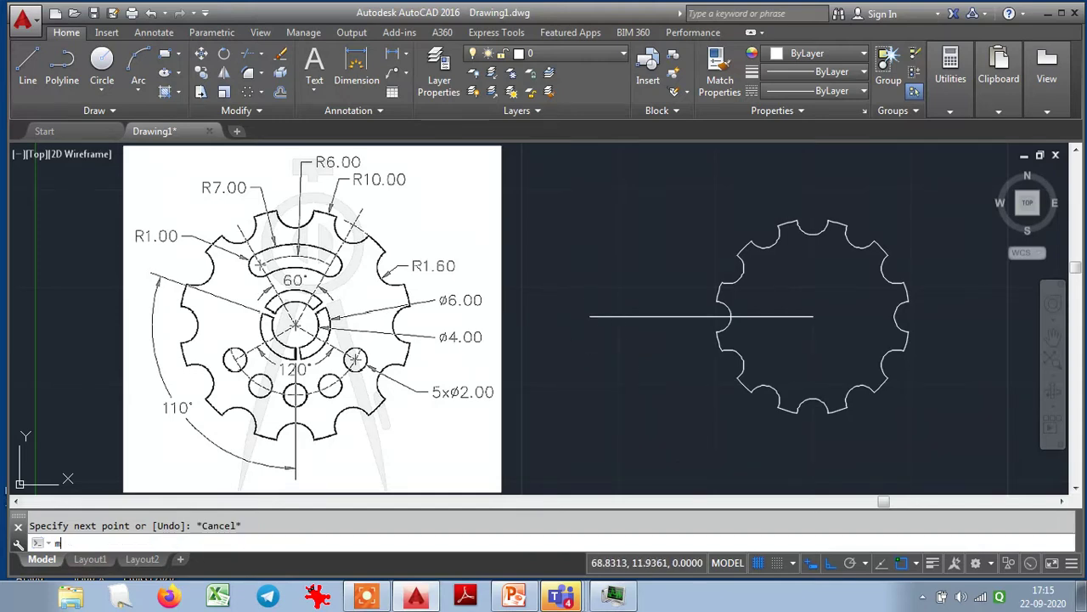
pyautogui.press('Return')
pyautogui.click(663, 385)
pyautogui.click(609, 275)
pyautogui.press('Return')
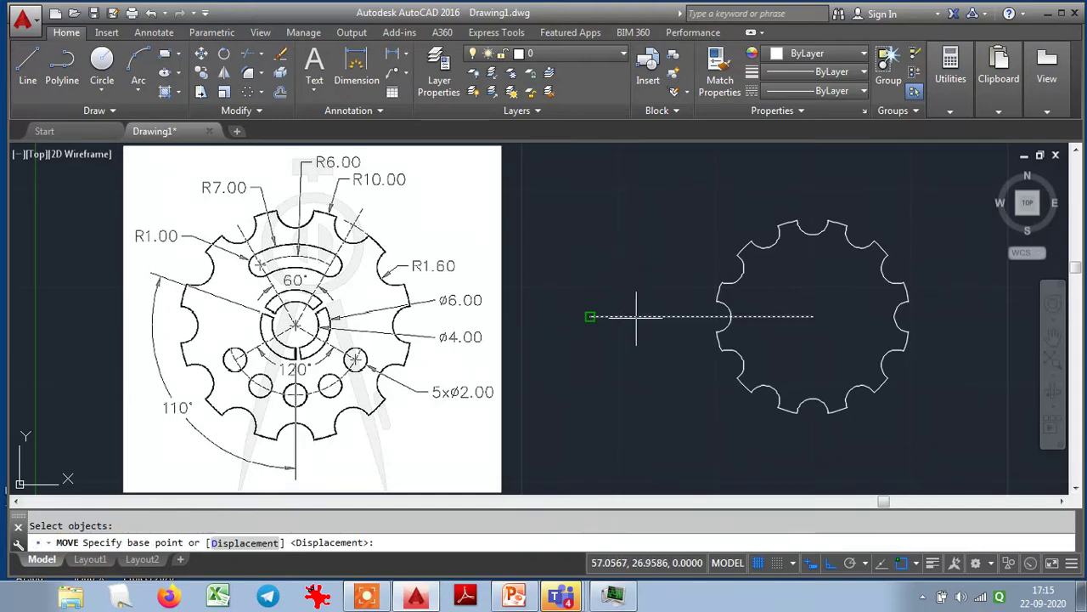
pyautogui.click(705, 316)
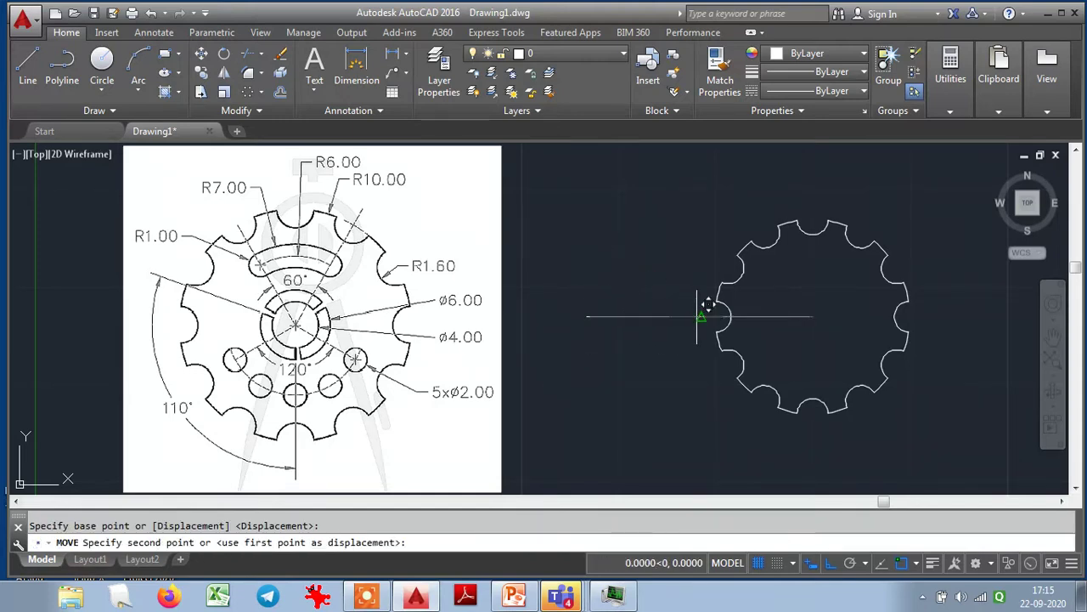
pyautogui.click(813, 316)
pyautogui.press('Escape')
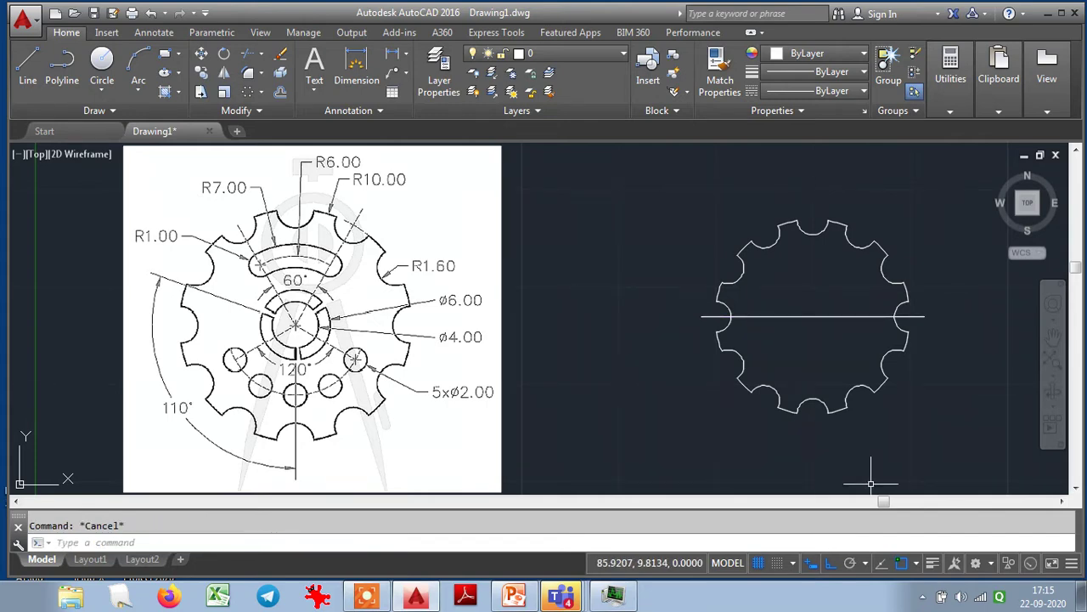
# - Draw a 12-unit line from the horizontal line's midpoint at an angle of -30°
pyautogui.click(832, 332)
pyautogui.click(801, 294)
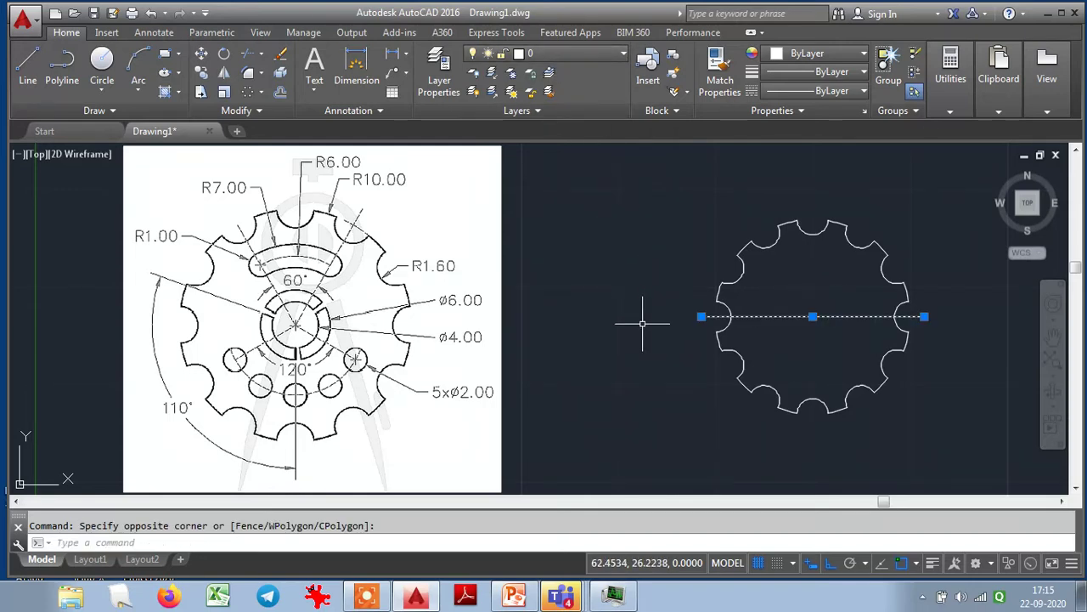
pyautogui.press('Escape')
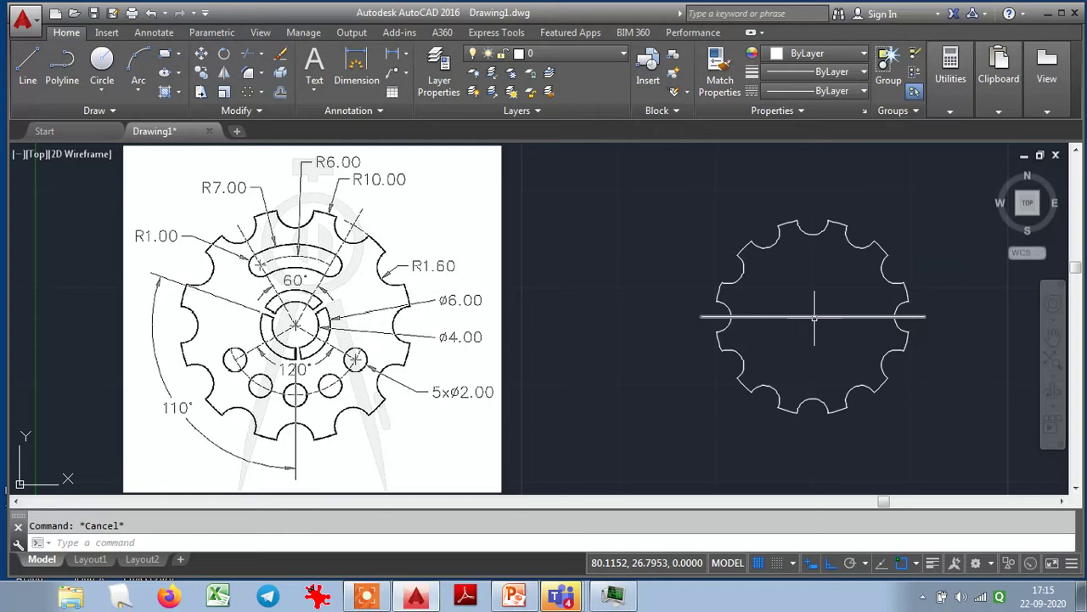
pyautogui.click(28, 58)
pyautogui.click(813, 317)
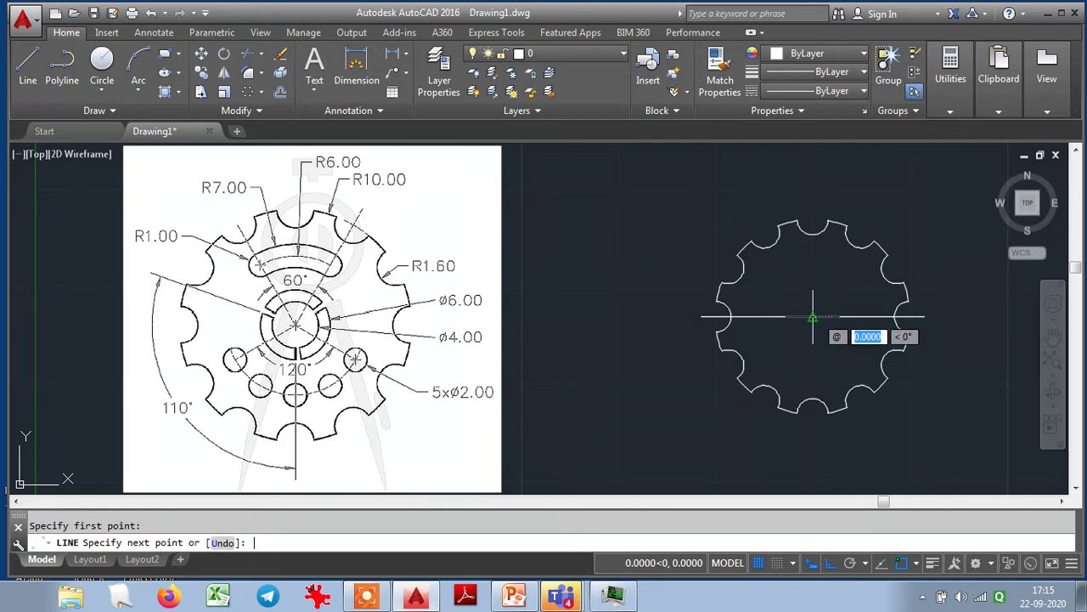
pyautogui.write('12')
pyautogui.press('Tab')
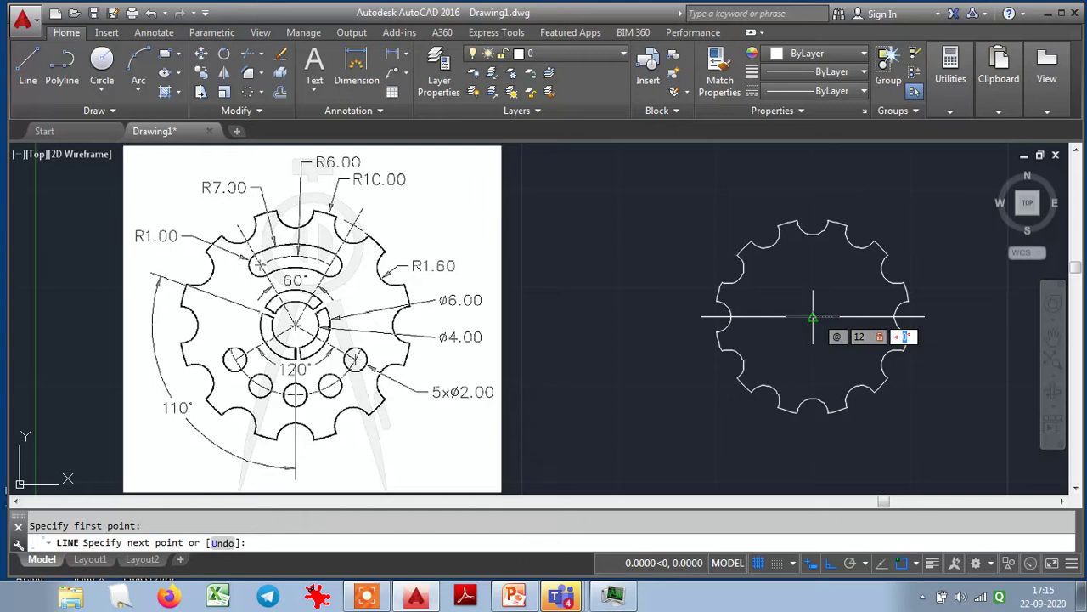
pyautogui.write('-')
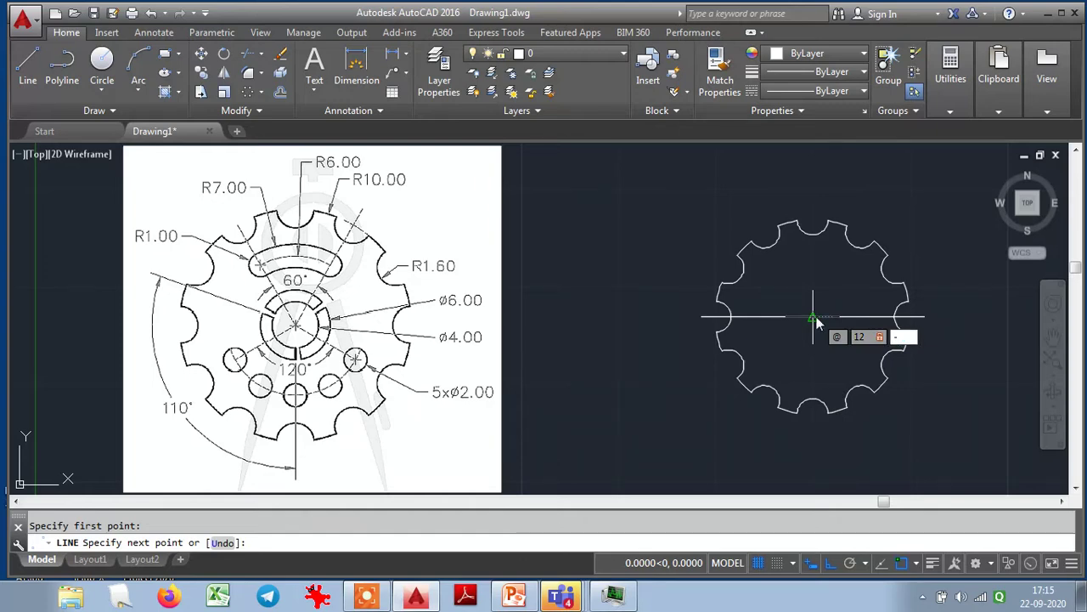
pyautogui.write('30')
pyautogui.press('Return')
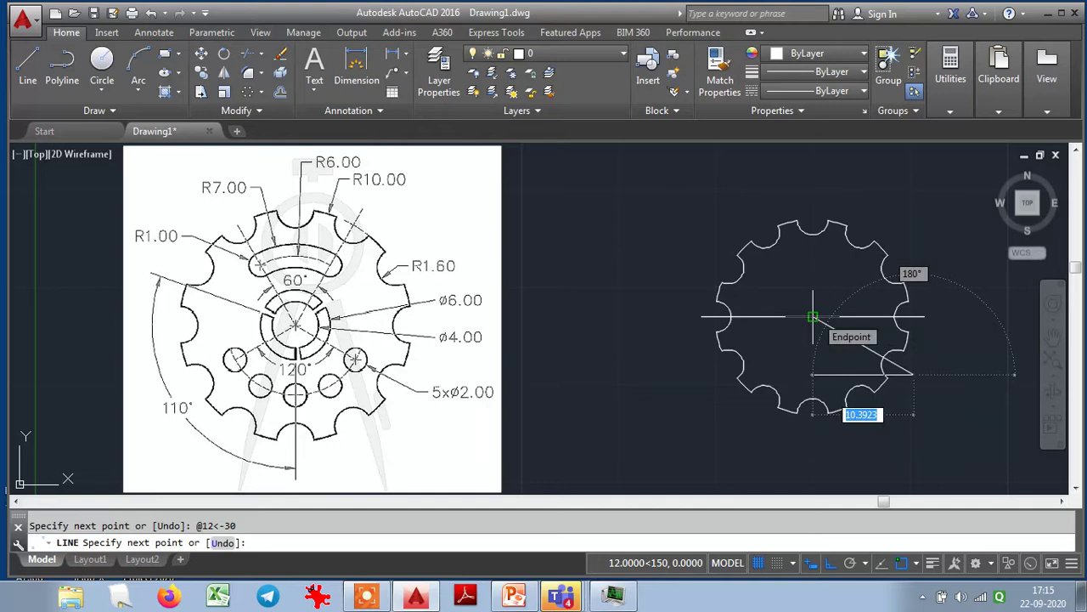
pyautogui.press('Return')
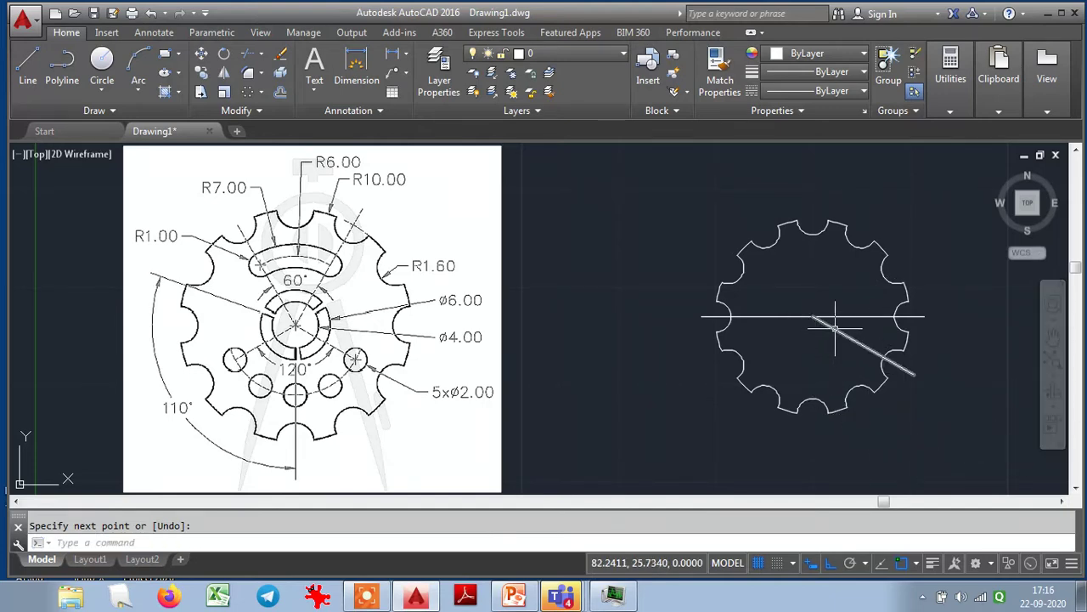
# - Mirror the -30° line about the vertical through the centre, keeping the original
pyautogui.write('mi')
pyautogui.press('Return')
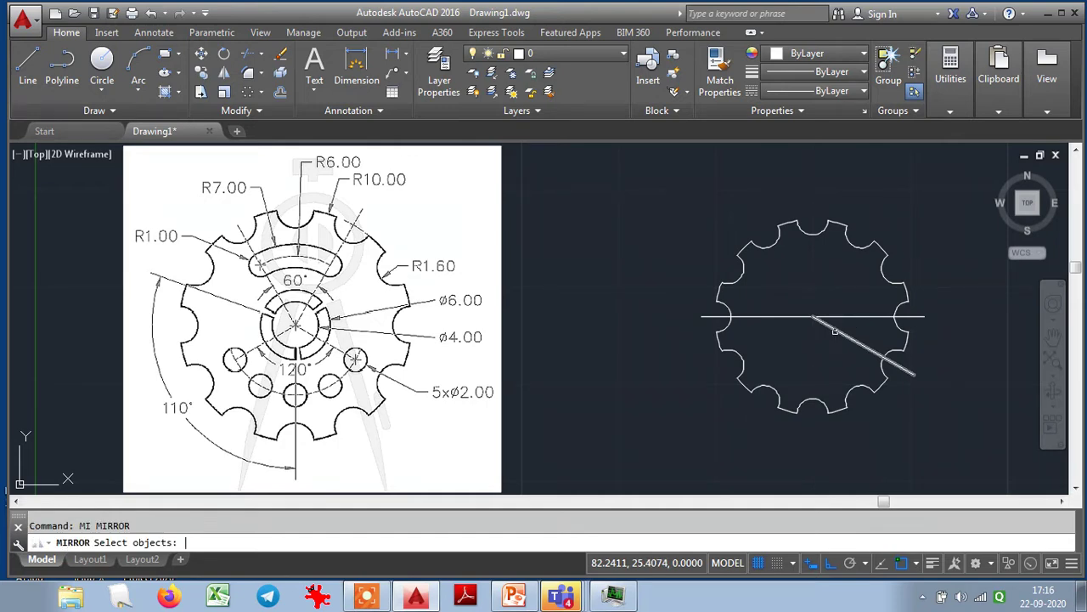
pyautogui.click(856, 340)
pyautogui.press('Return')
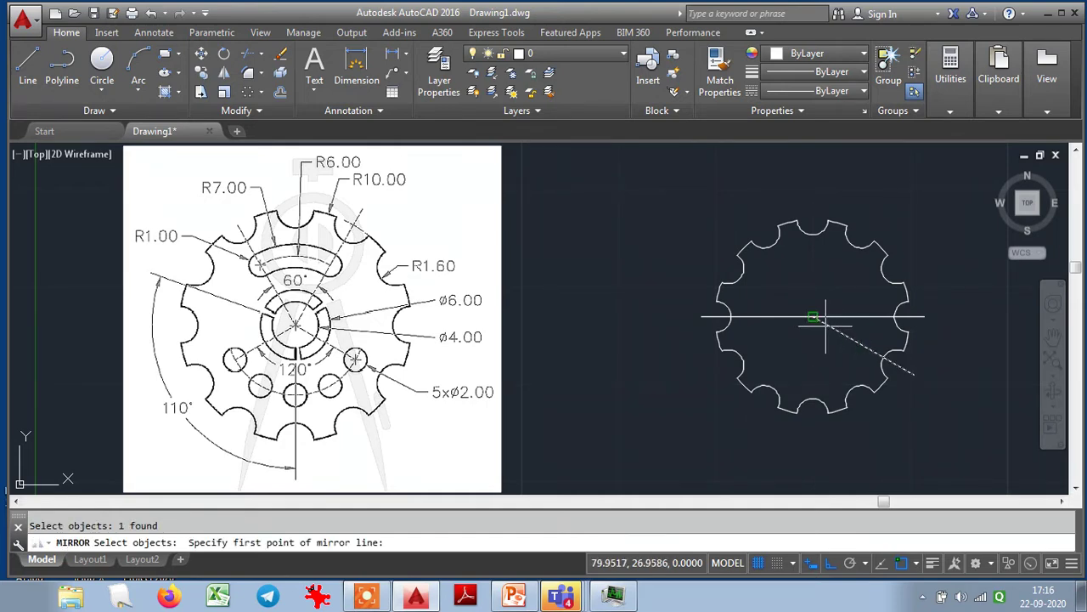
pyautogui.click(813, 317)
pyautogui.click(812, 448)
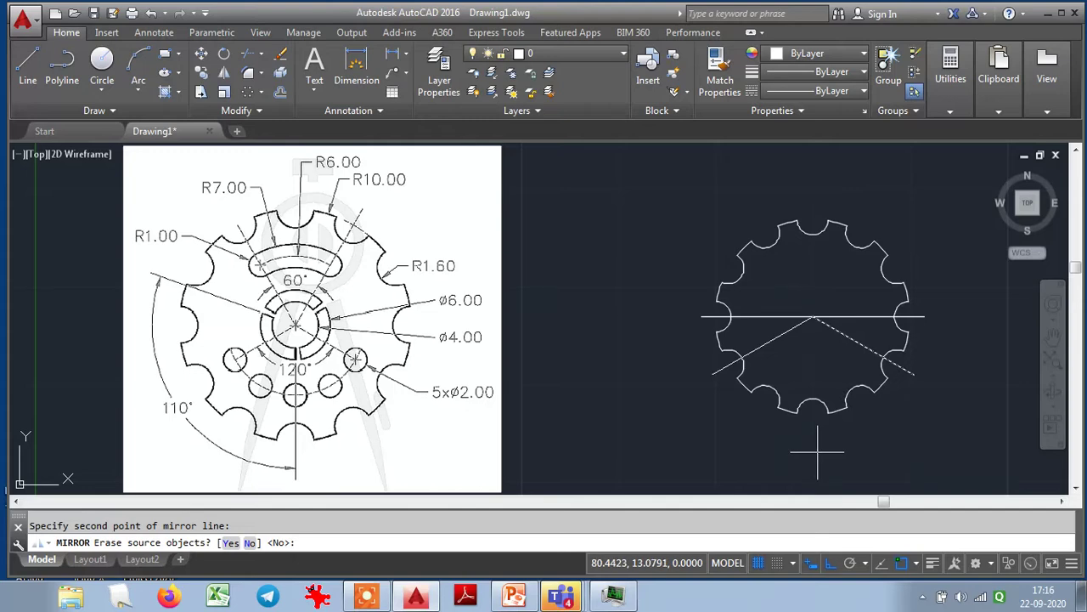
pyautogui.press('Return')
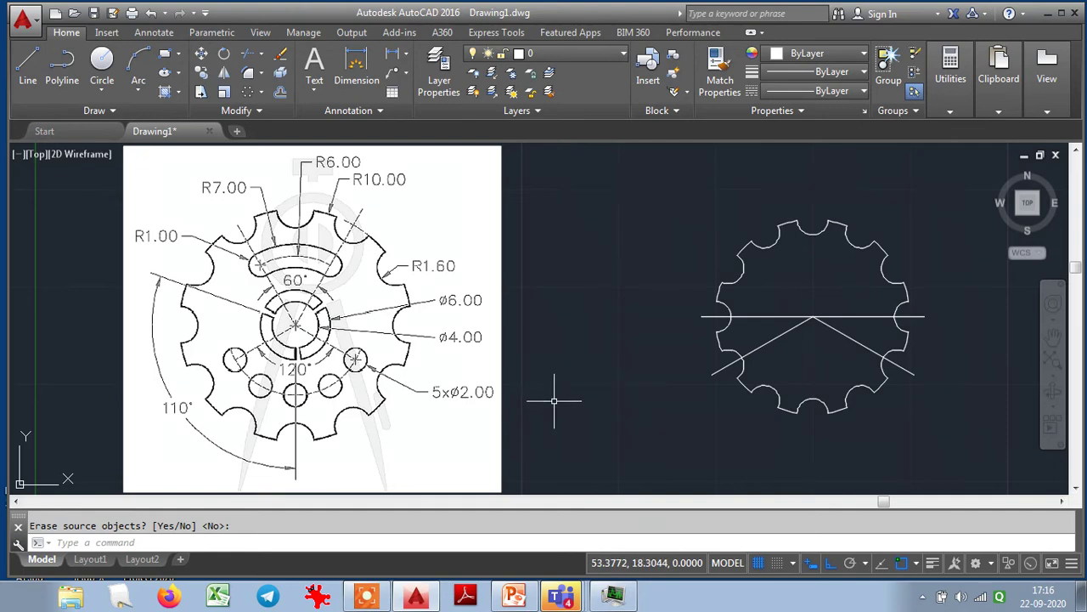
pyautogui.press('Return')
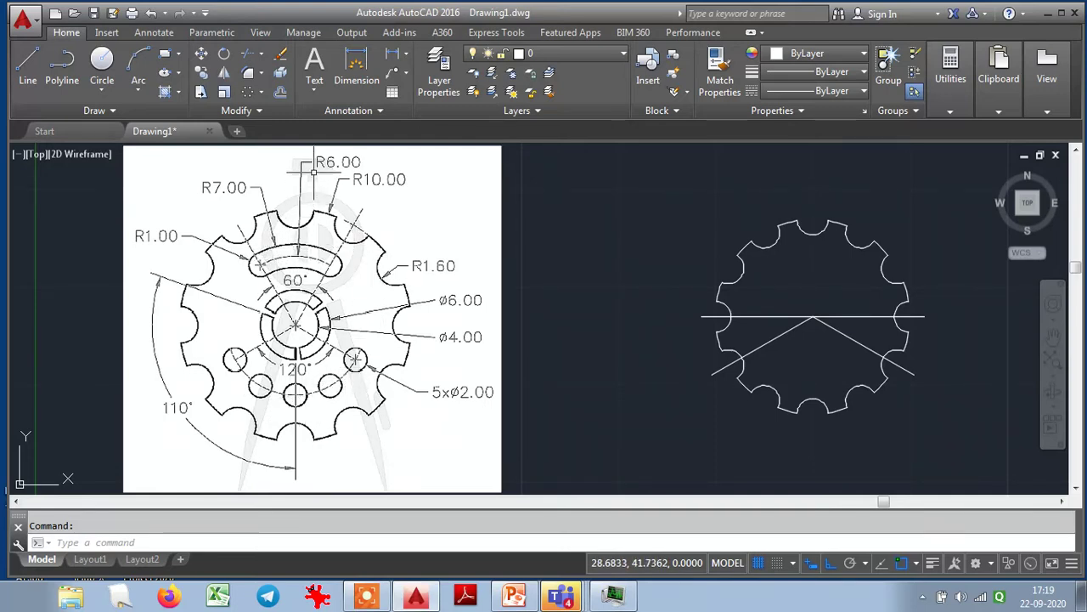
# - Put the horizontal and two diagonal centre lines on the red layer
pyautogui.click(832, 344)
pyautogui.click(778, 294)
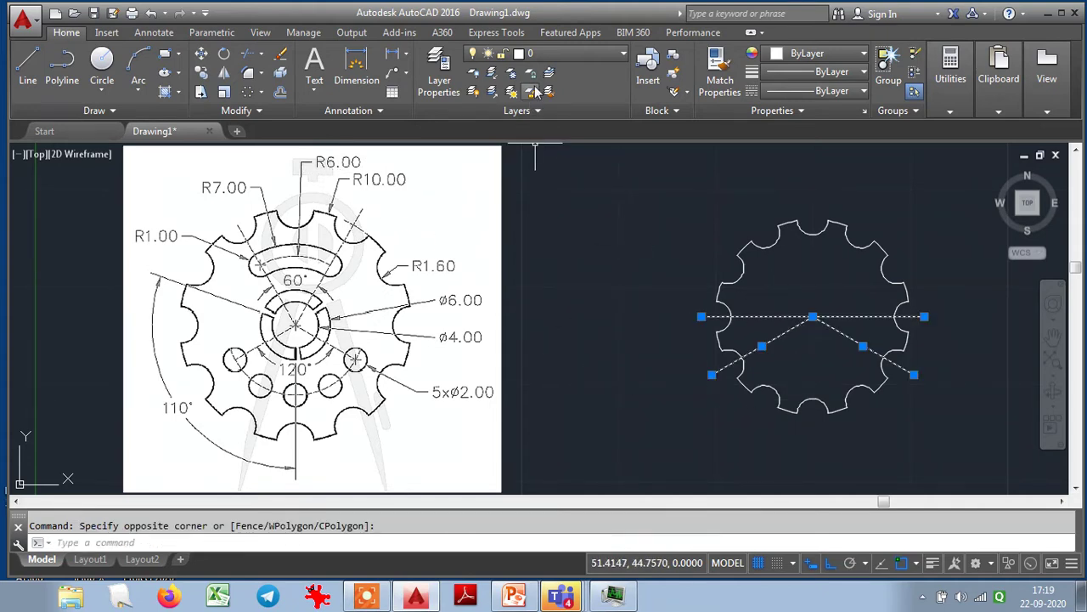
pyautogui.click(582, 52)
pyautogui.click(565, 65)
pyautogui.press('Escape')
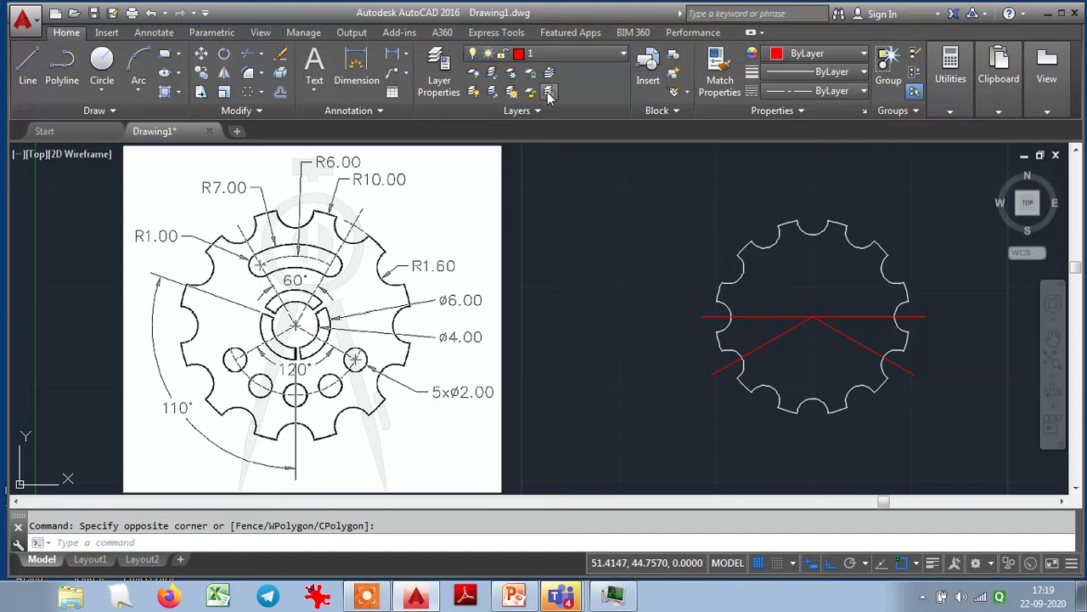
pyautogui.press('Escape')
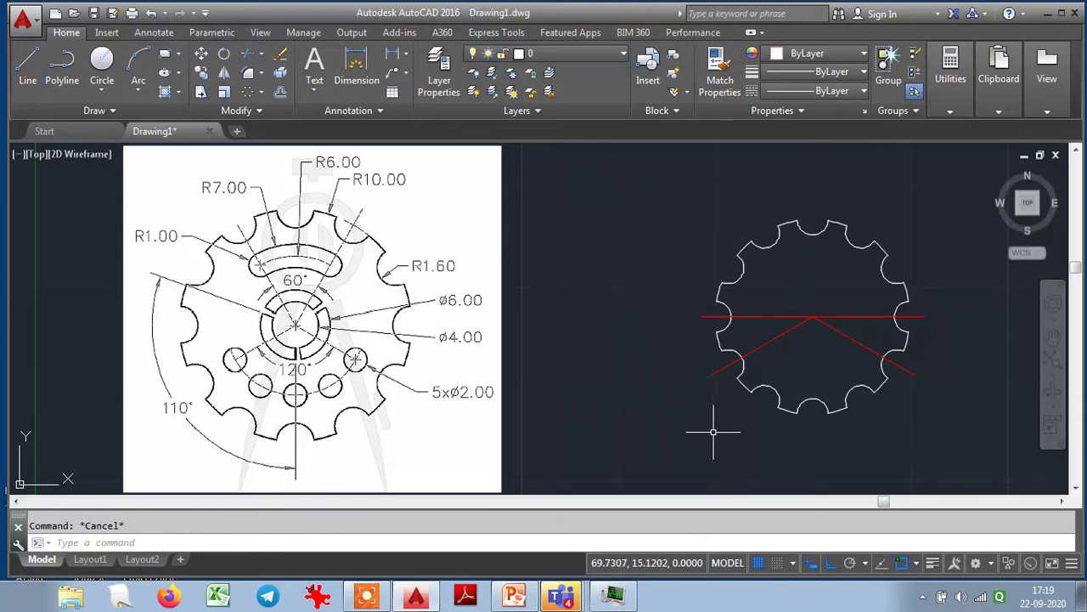
# - Move the notched plate outline, excluding the centre lines, to the green layer
pyautogui.click(663, 463)
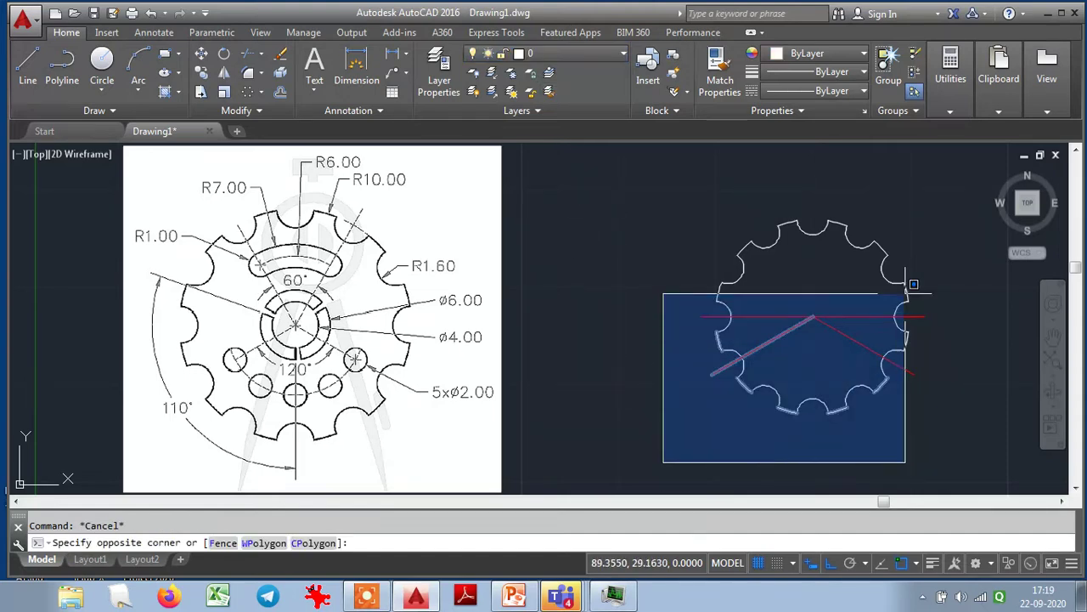
pyautogui.click(945, 194)
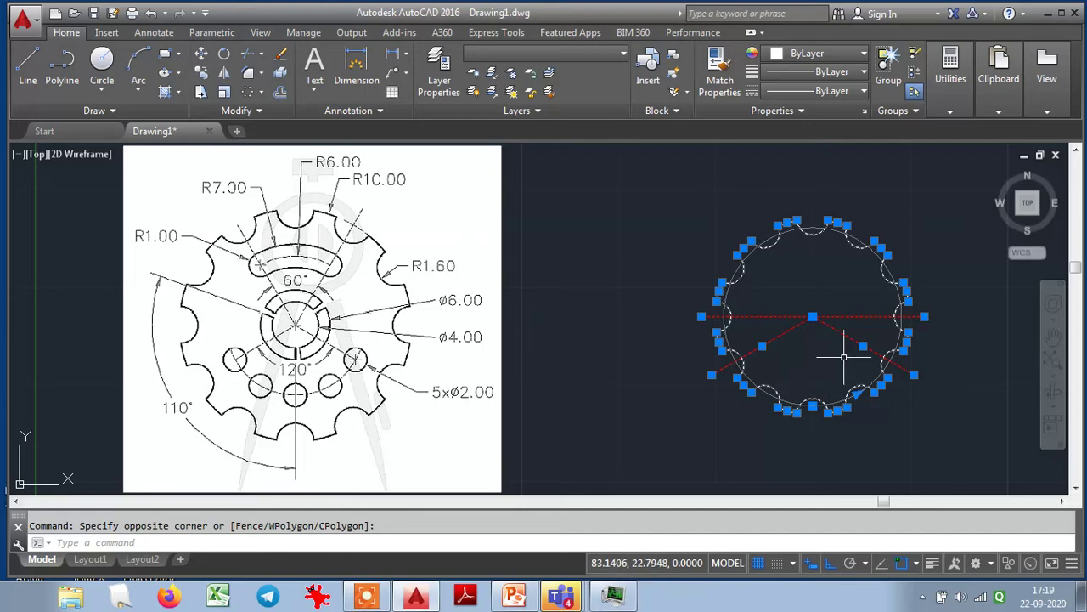
pyautogui.keyDown('shift'); pyautogui.moveTo(844, 357); pyautogui.dragTo(778, 297); pyautogui.keyUp('shift')
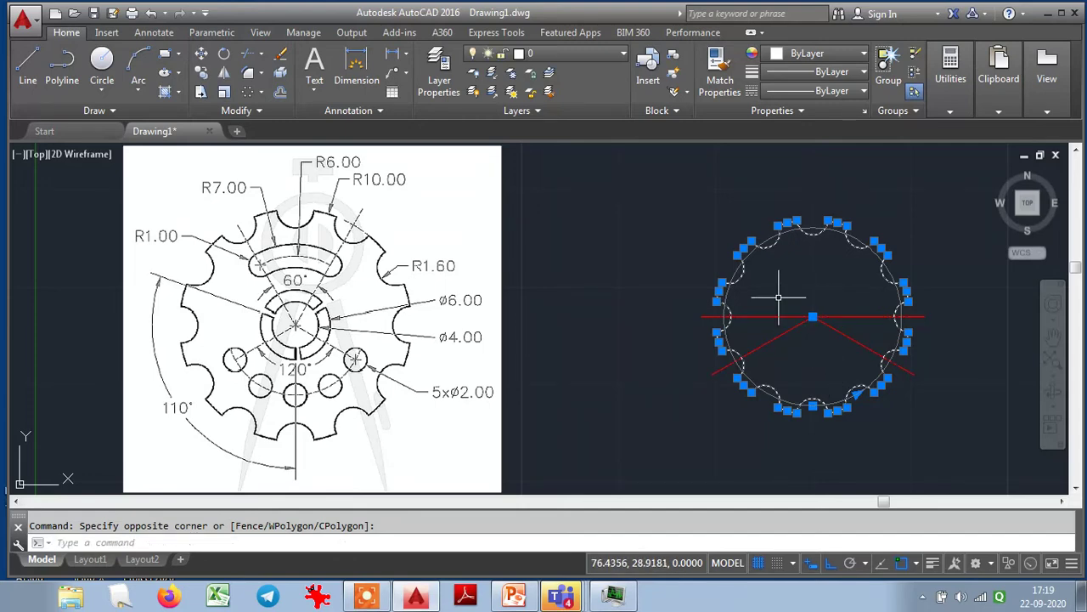
pyautogui.click(552, 53)
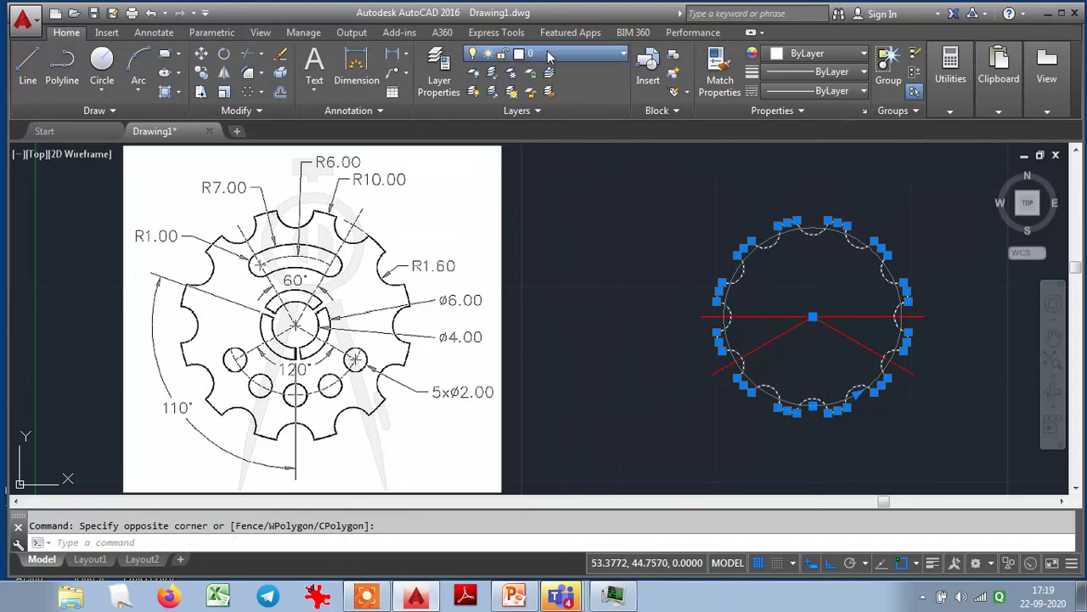
pyautogui.click(536, 112)
pyautogui.press('Escape')
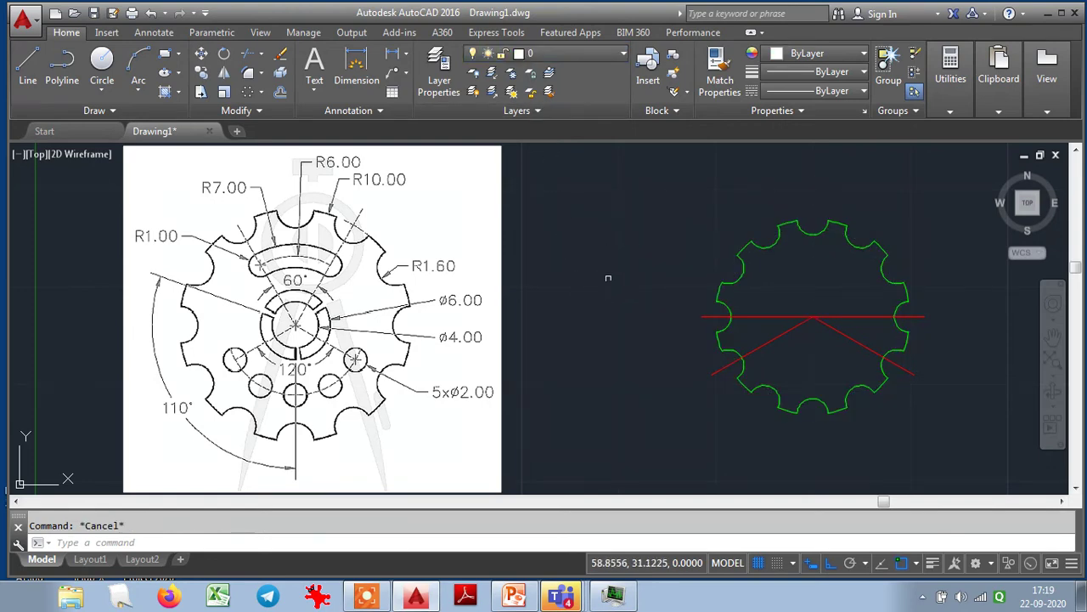
# - Set the linetype scale to 0.2 so the centre lines appear dashed
pyautogui.write('ltscal')
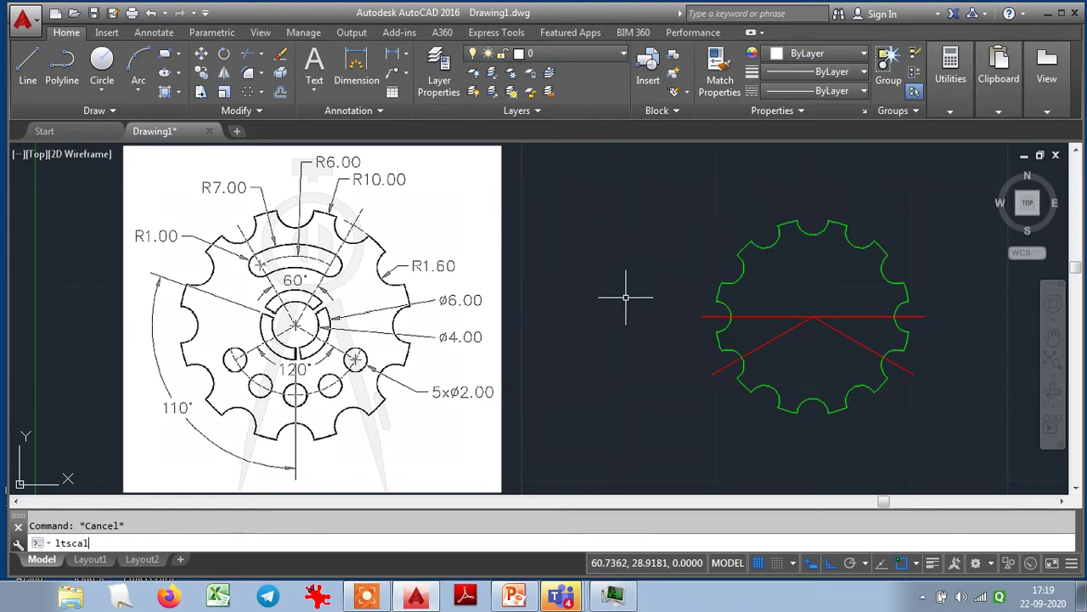
pyautogui.write('e')
pyautogui.press('Return')
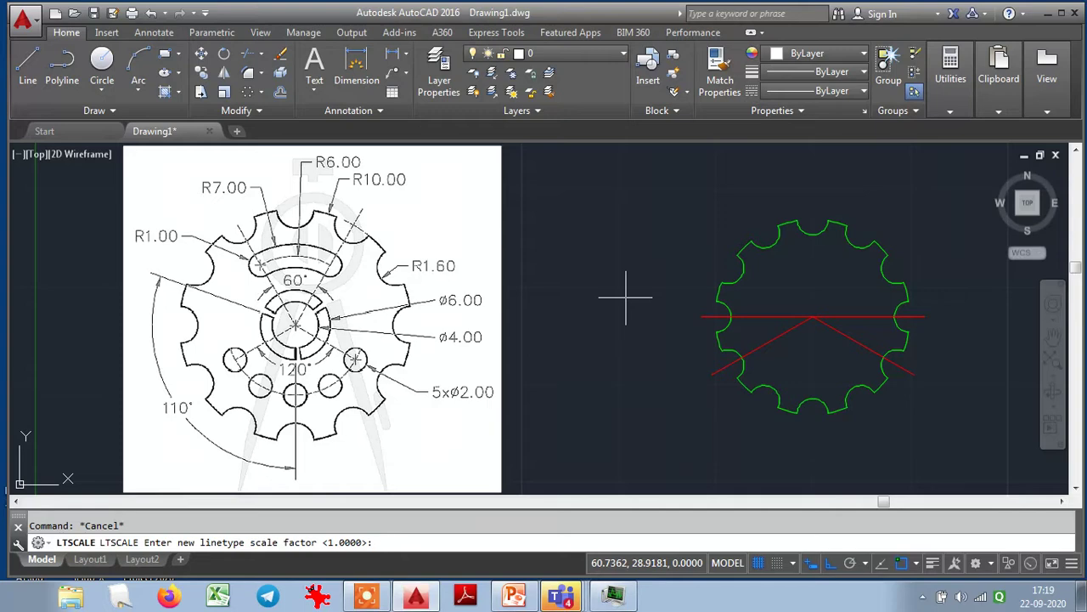
pyautogui.press('Return')
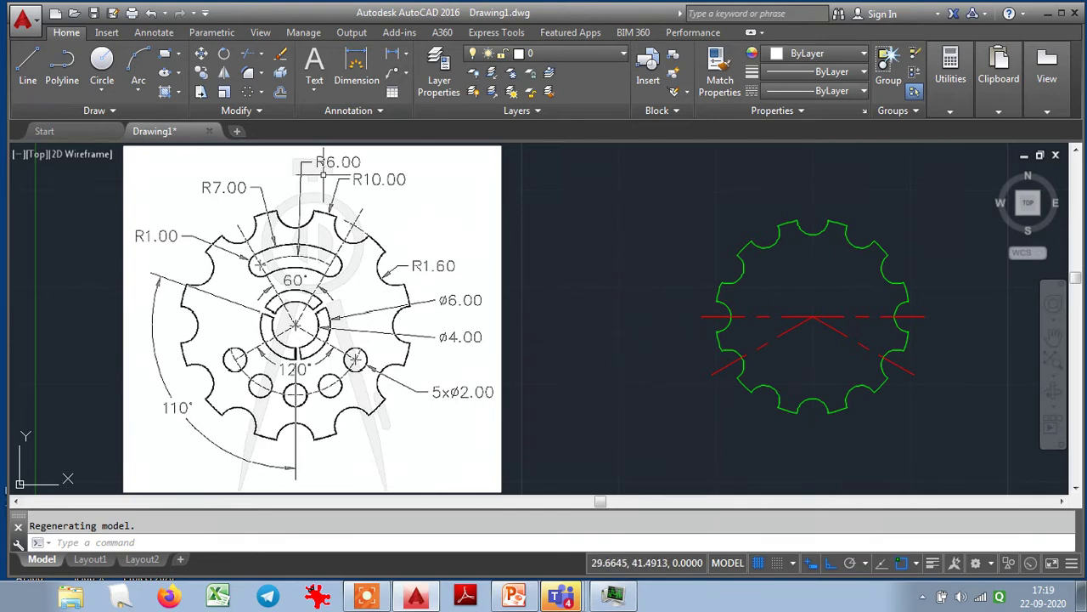
# - Draw a radius-6 circle centred on the centreline intersection
pyautogui.click(101, 66)
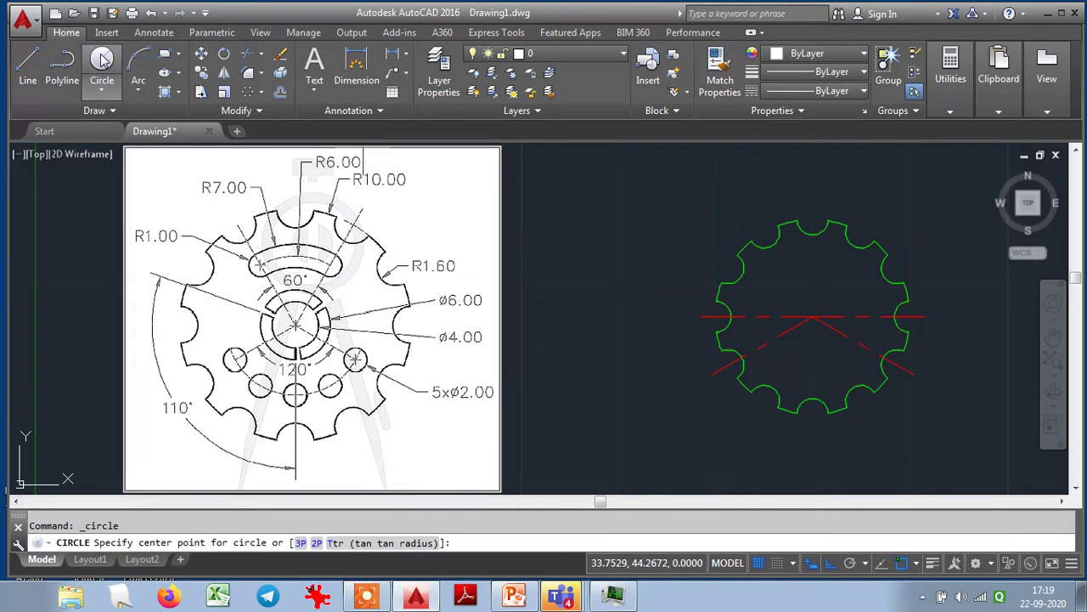
pyautogui.click(813, 317)
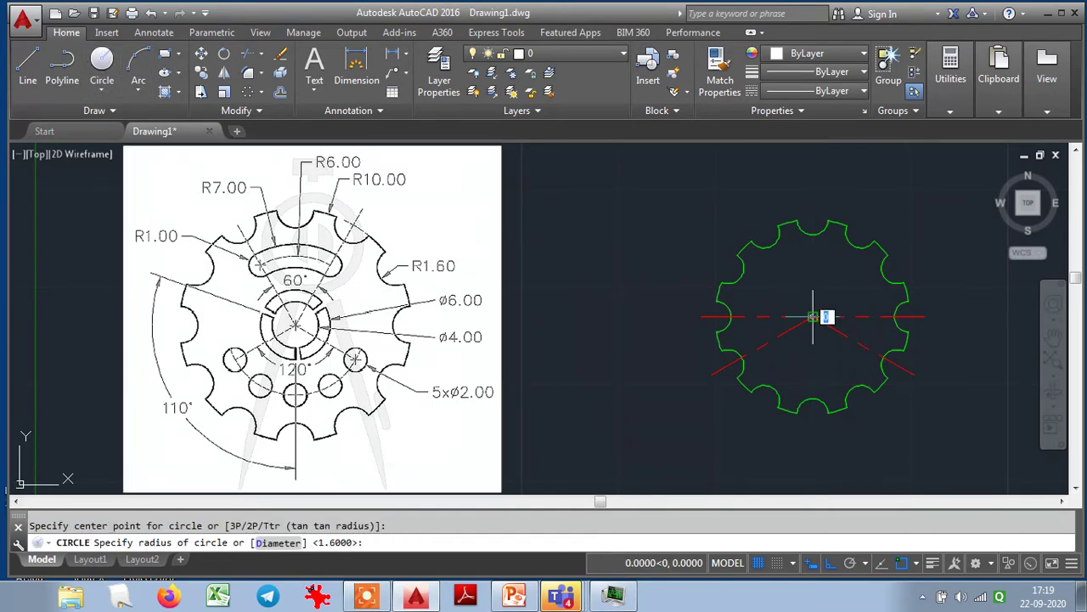
pyautogui.write('6')
pyautogui.press('Return')
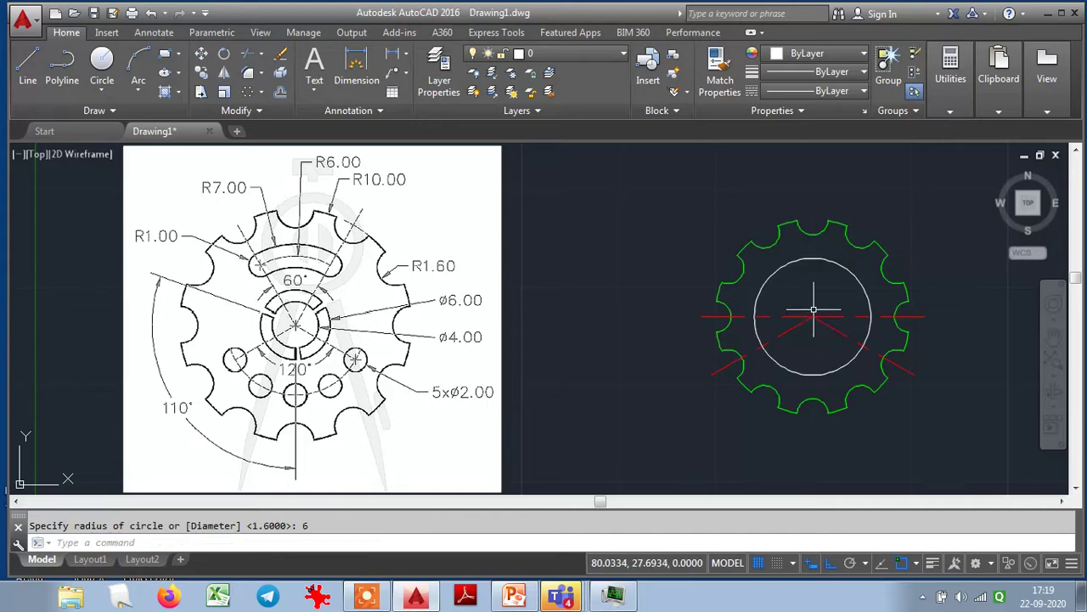
# - Put the radius-6 pitch circle on the red dashed layer 1
pyautogui.click(811, 275)
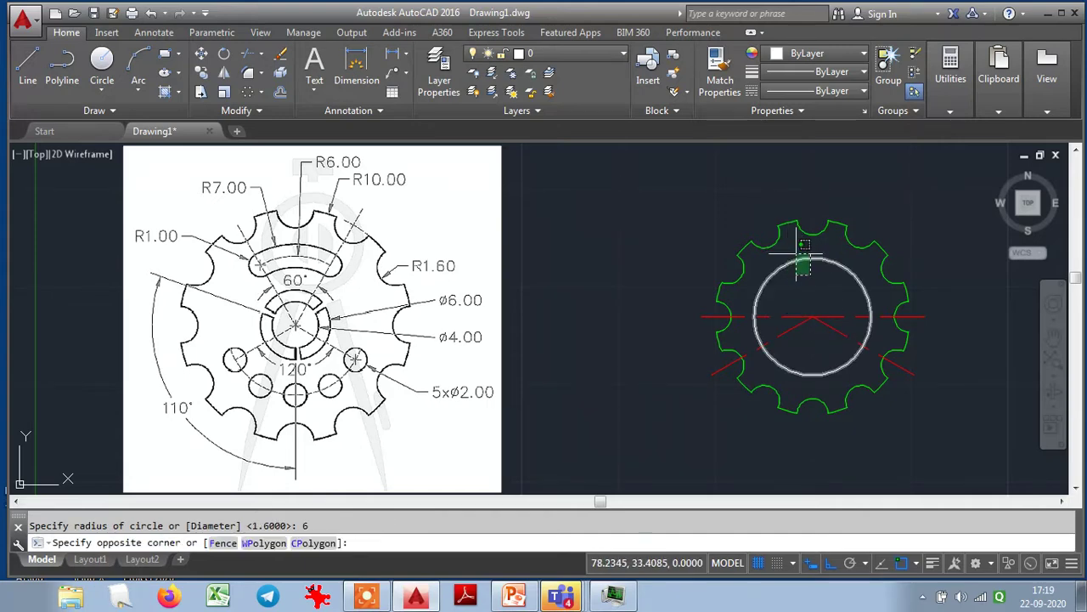
pyautogui.click(790, 248)
pyautogui.click(563, 54)
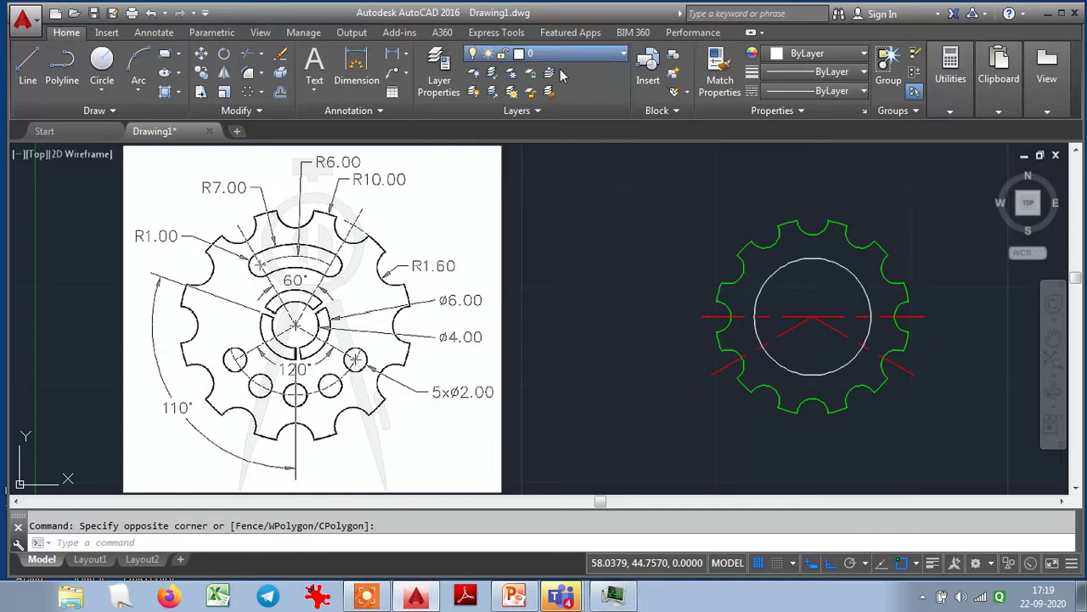
pyautogui.click(561, 75)
pyautogui.press('Escape')
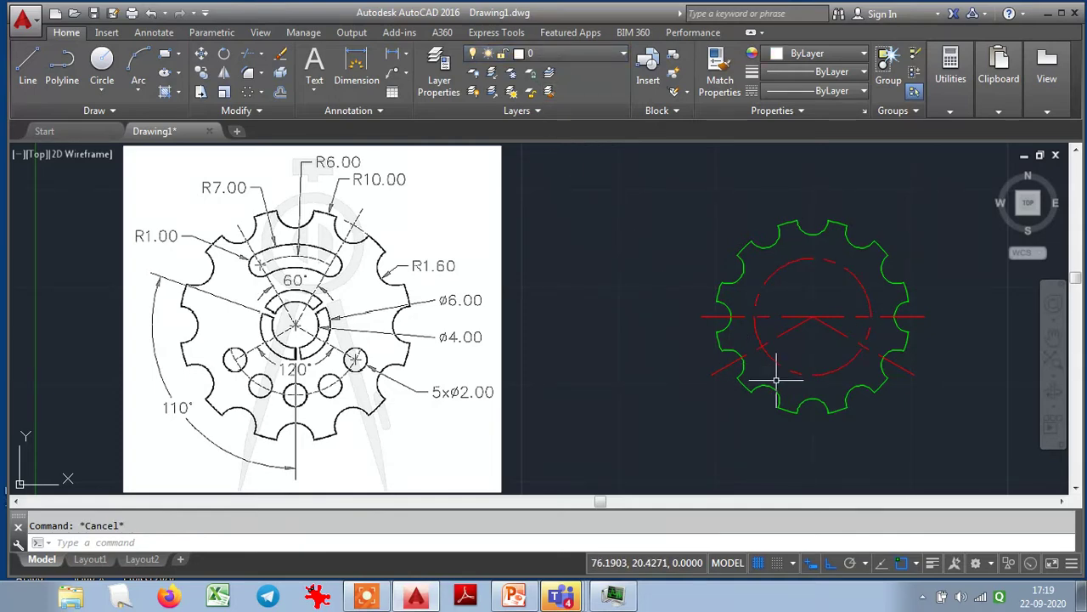
pyautogui.scroll(4, 767, 347)
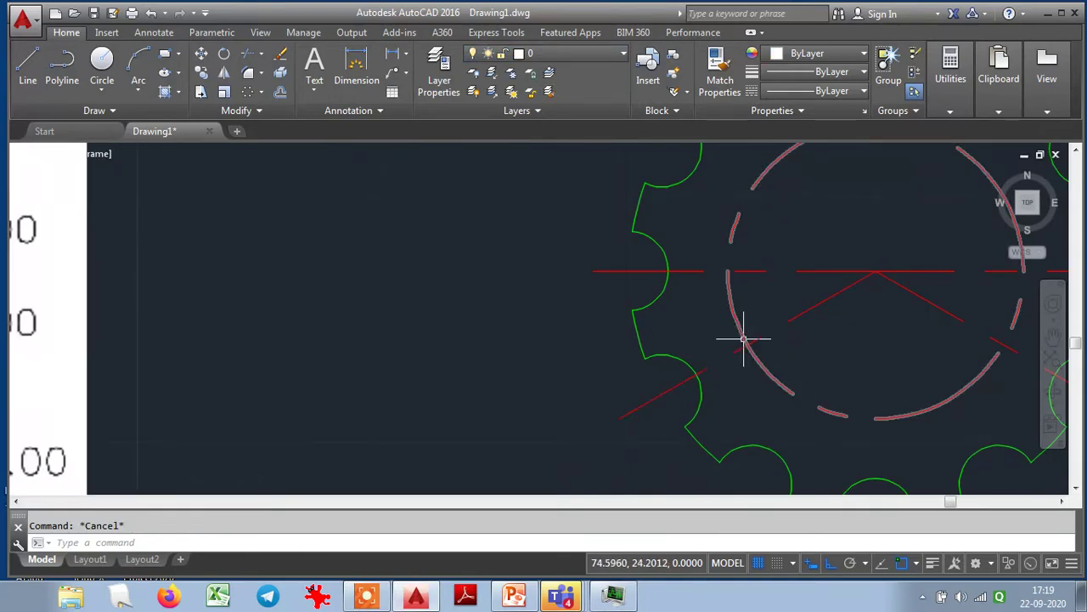
pyautogui.scroll(-3, 741, 342)
pyautogui.scroll(-2, 740, 342)
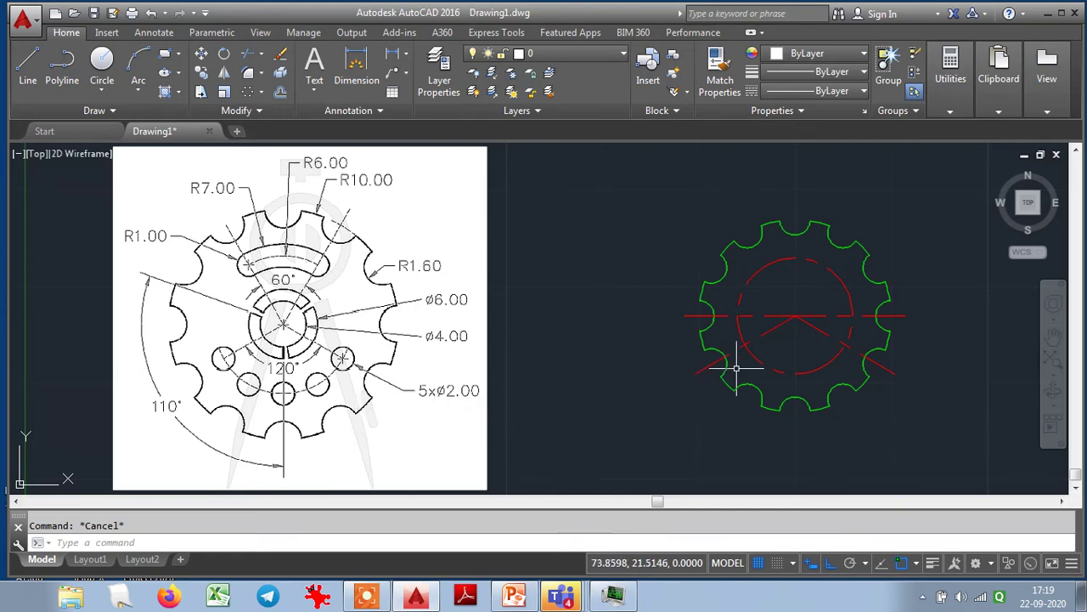
# - Place a small circle where the pitch circle meets the lower-left centre line
pyautogui.click(102, 58)
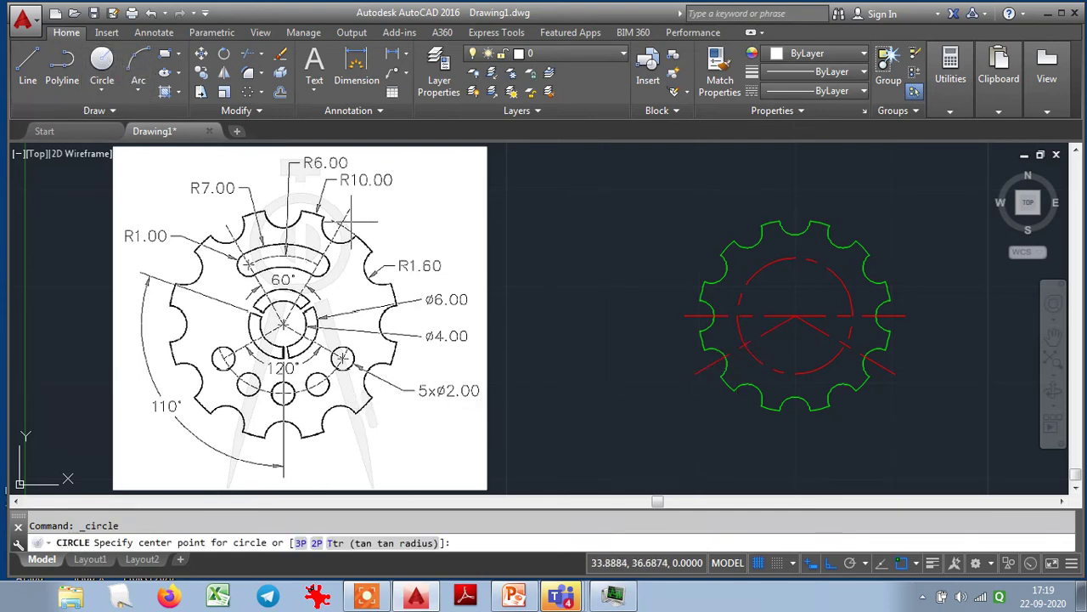
pyautogui.scroll(4, 748, 347)
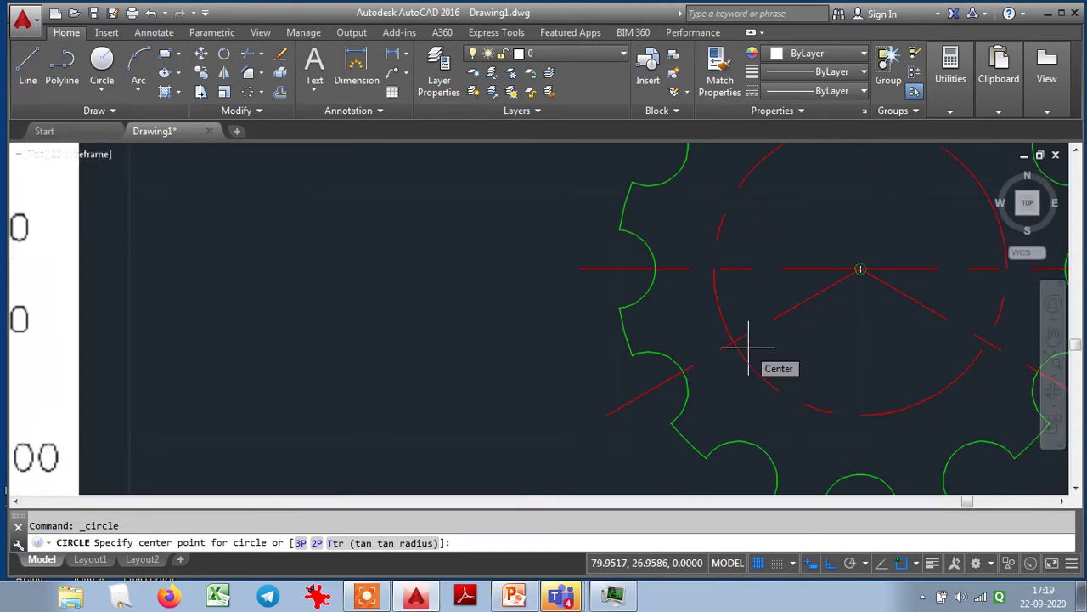
pyautogui.write('int')
pyautogui.press('Return')
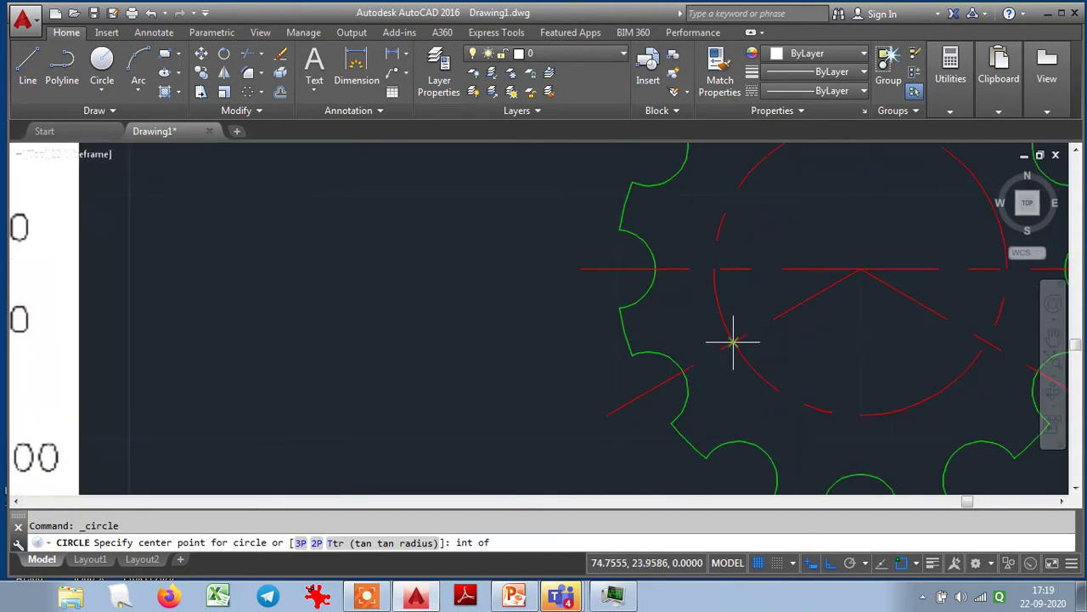
pyautogui.click(733, 342)
pyautogui.press('Return')
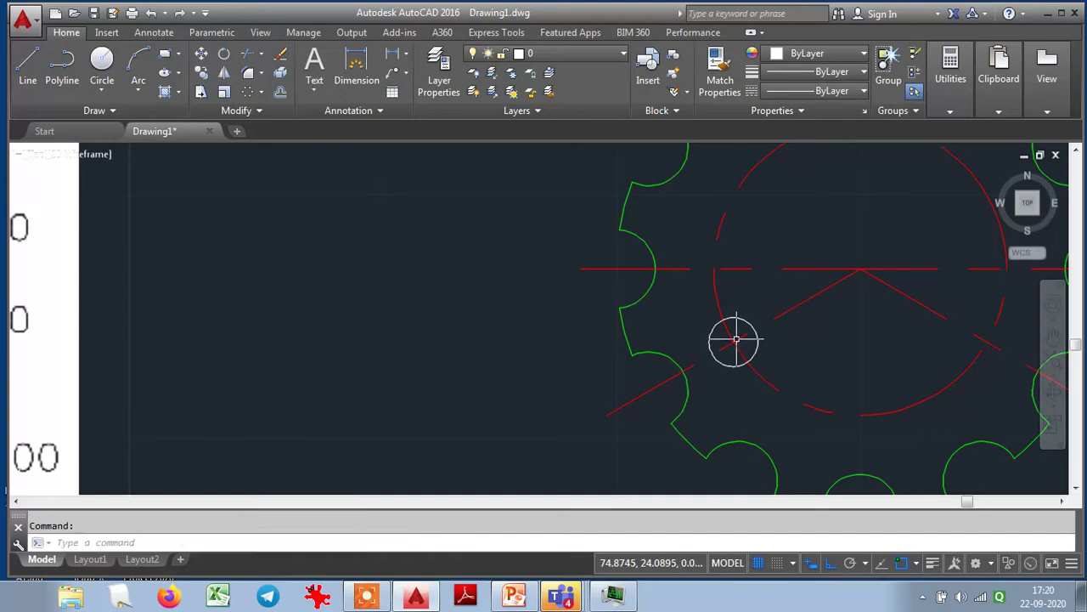
# - Move the small hole circle onto green layer 2 and undo the stray array attempt
pyautogui.scroll(-2, 738, 340)
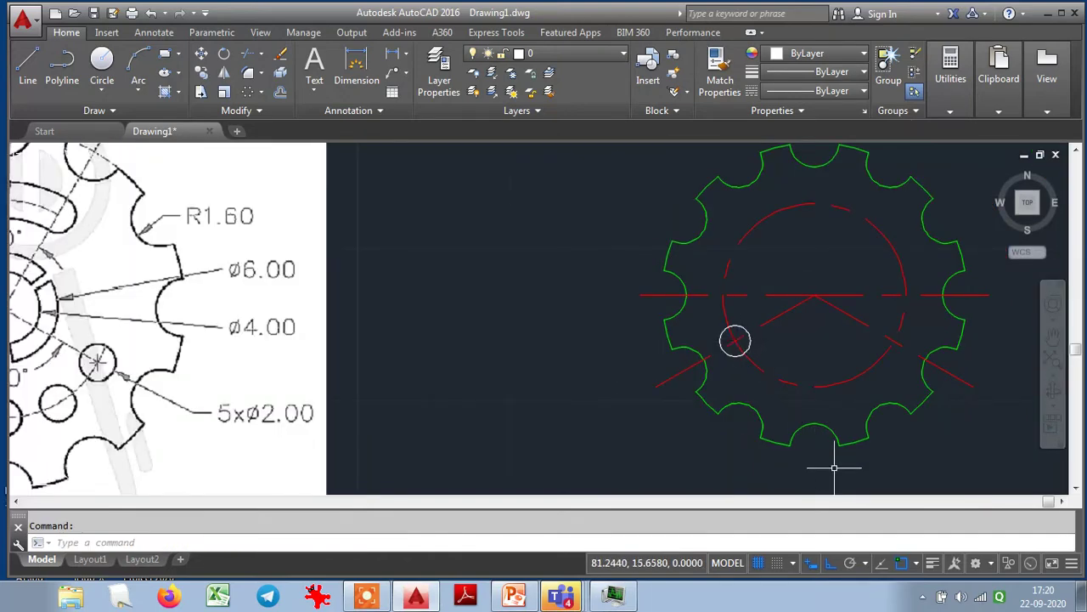
pyautogui.click(750, 340)
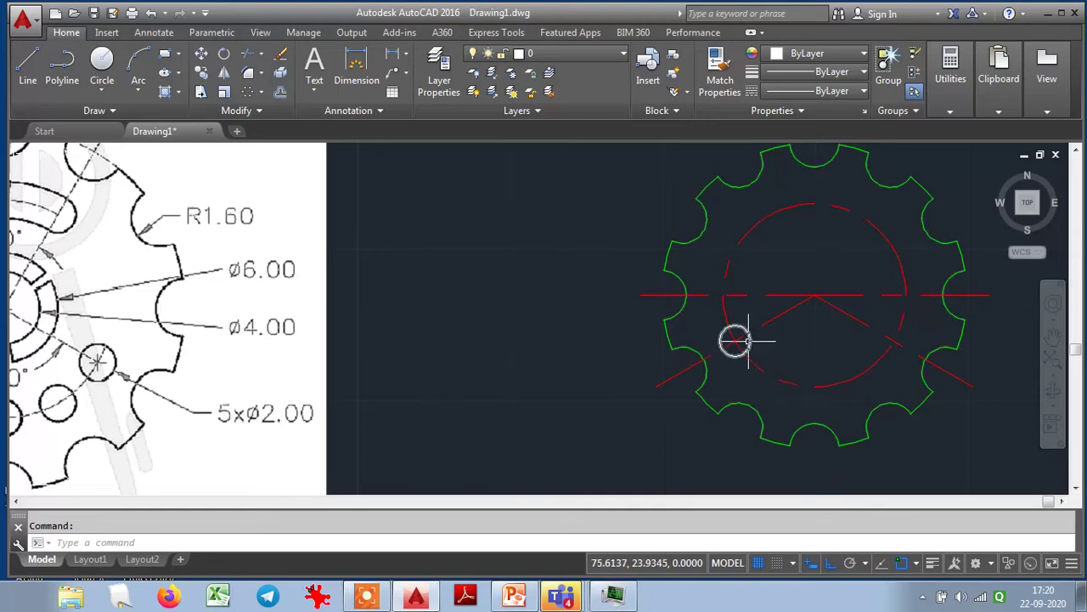
pyautogui.click(551, 90)
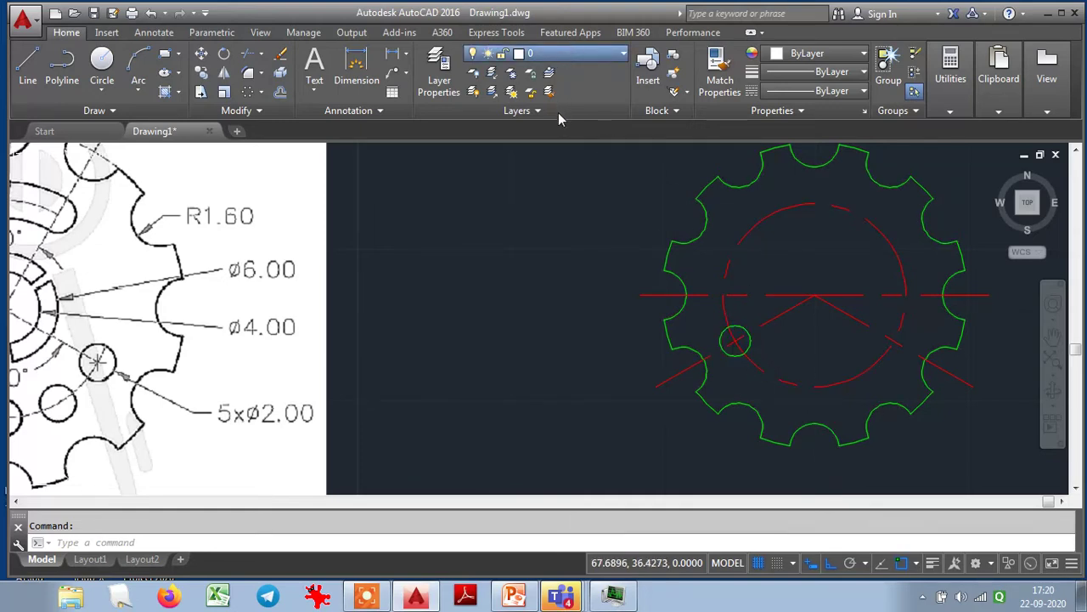
pyautogui.press('Escape')
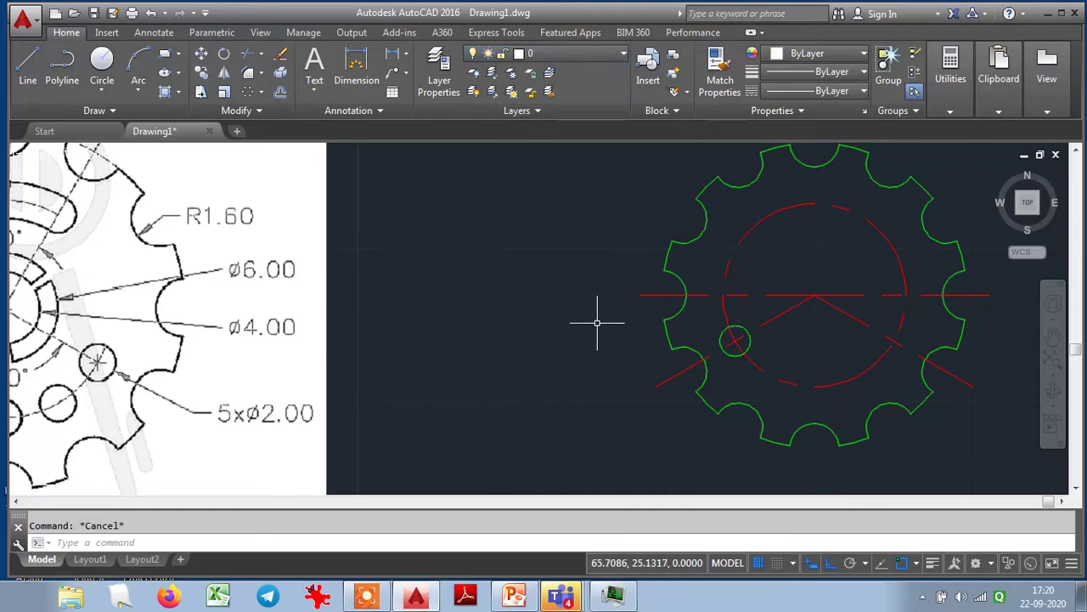
pyautogui.scroll(-2, 597, 323)
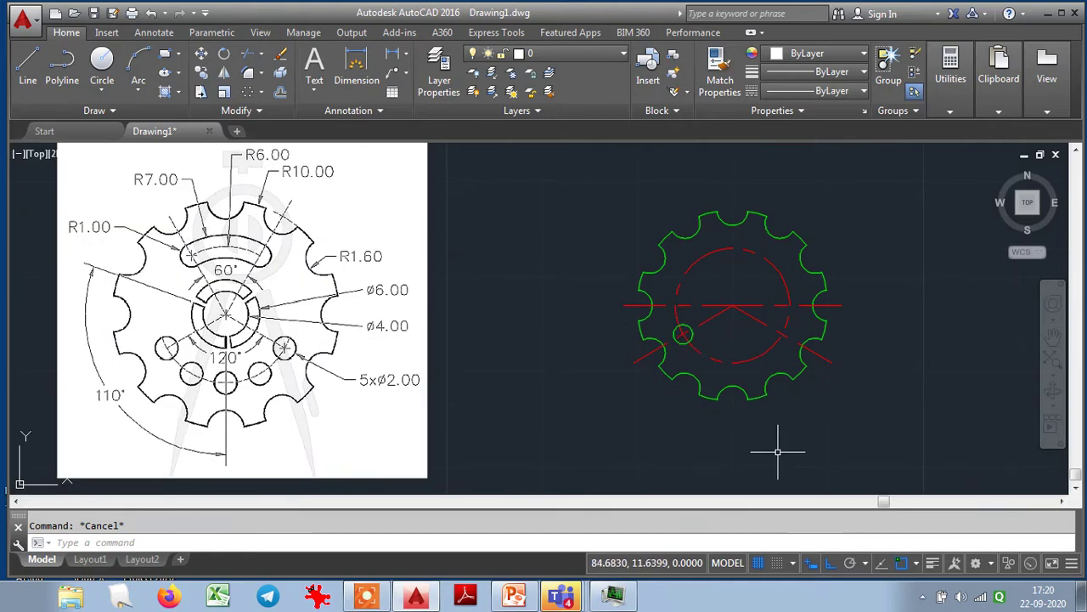
pyautogui.hotkey('ctrl', 'z')
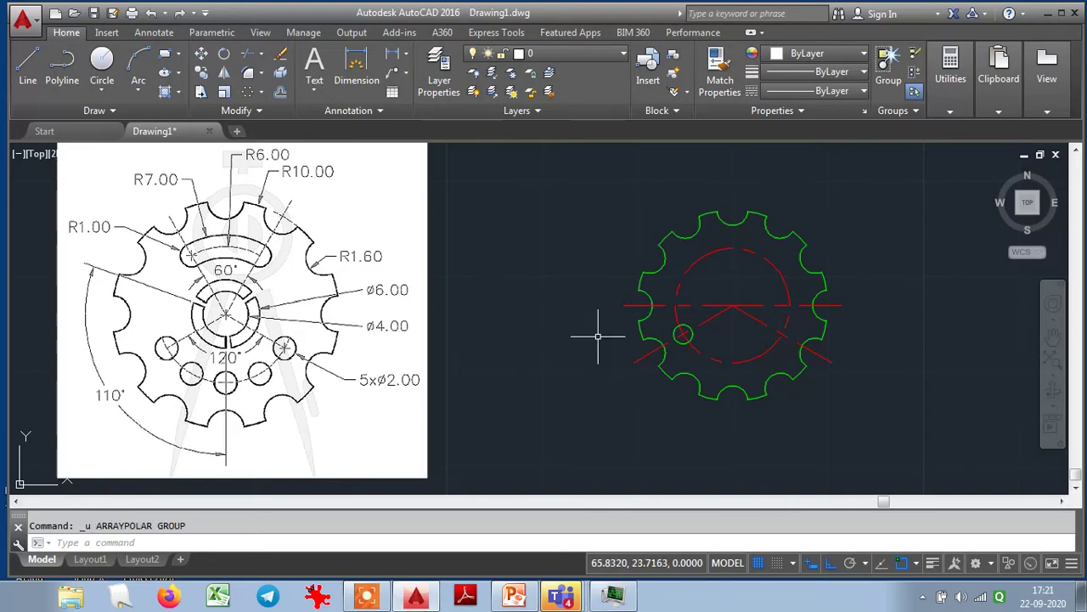
# - Polar-array the hole about the gear centre into 5 items filling 120°
pyautogui.click(692, 336)
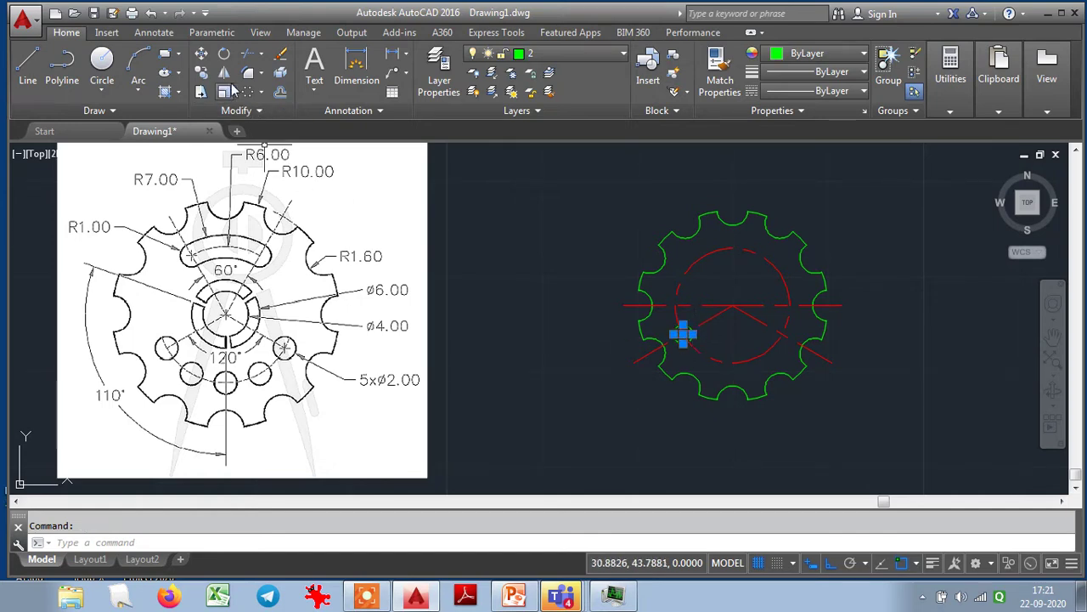
pyautogui.click(260, 93)
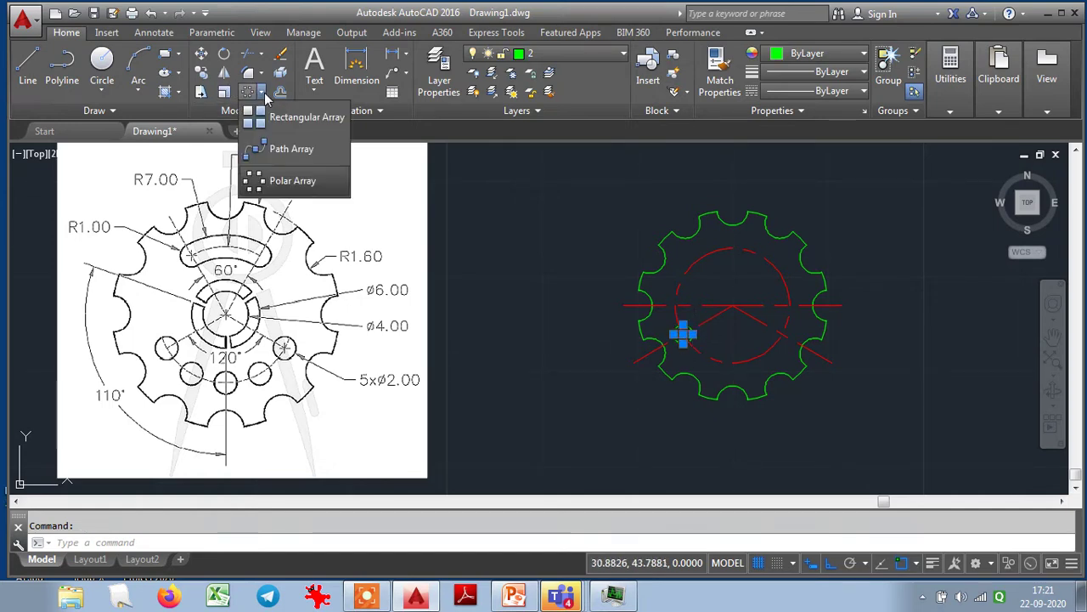
pyautogui.click(291, 181)
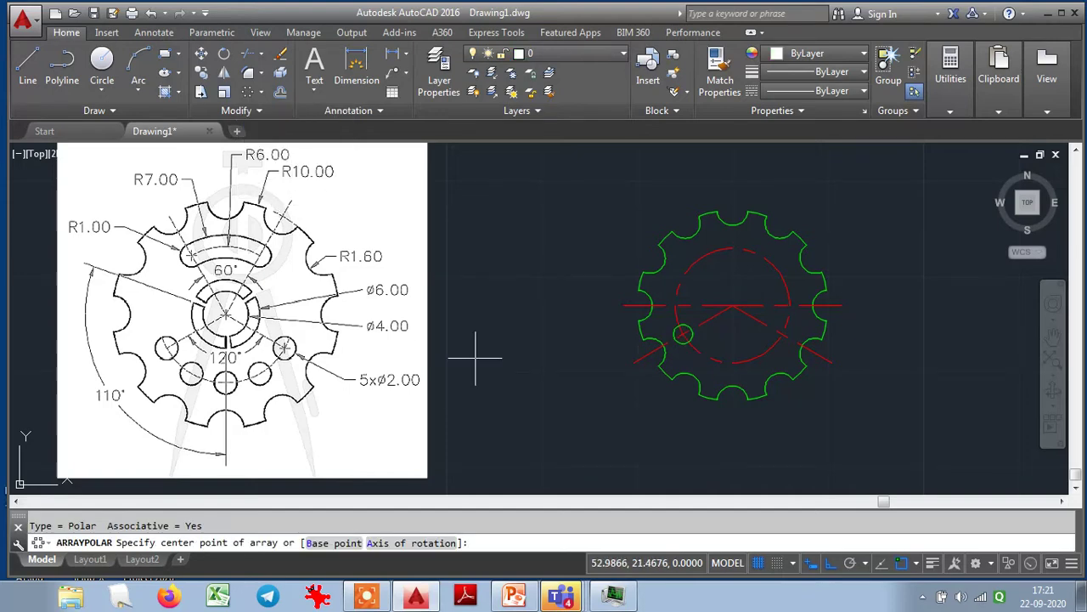
pyautogui.click(733, 305)
pyautogui.write('5')
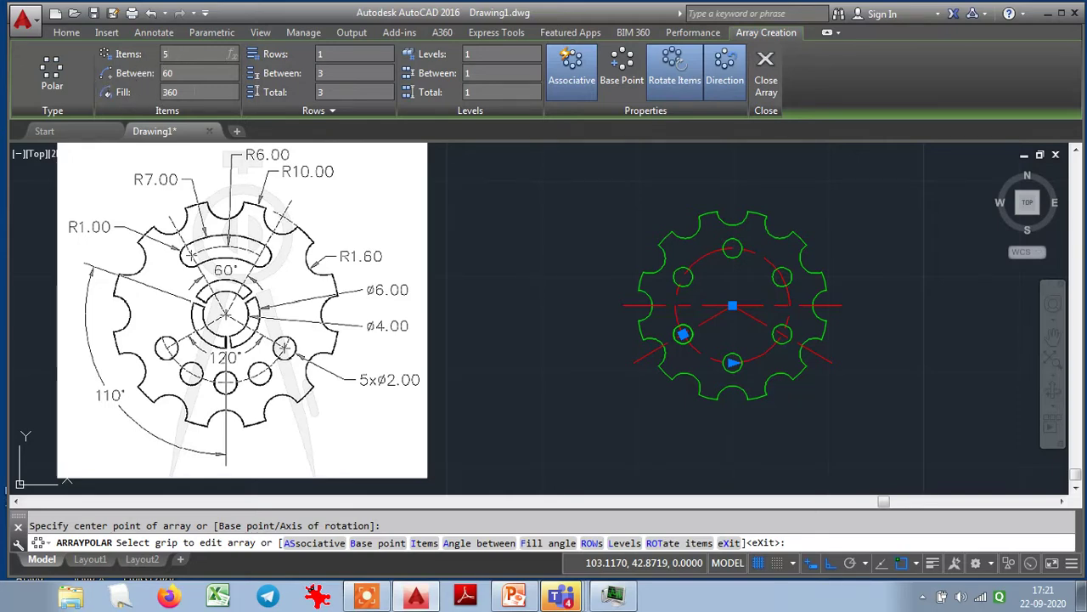
pyautogui.press('Return')
pyautogui.click(170, 92)
pyautogui.write('120')
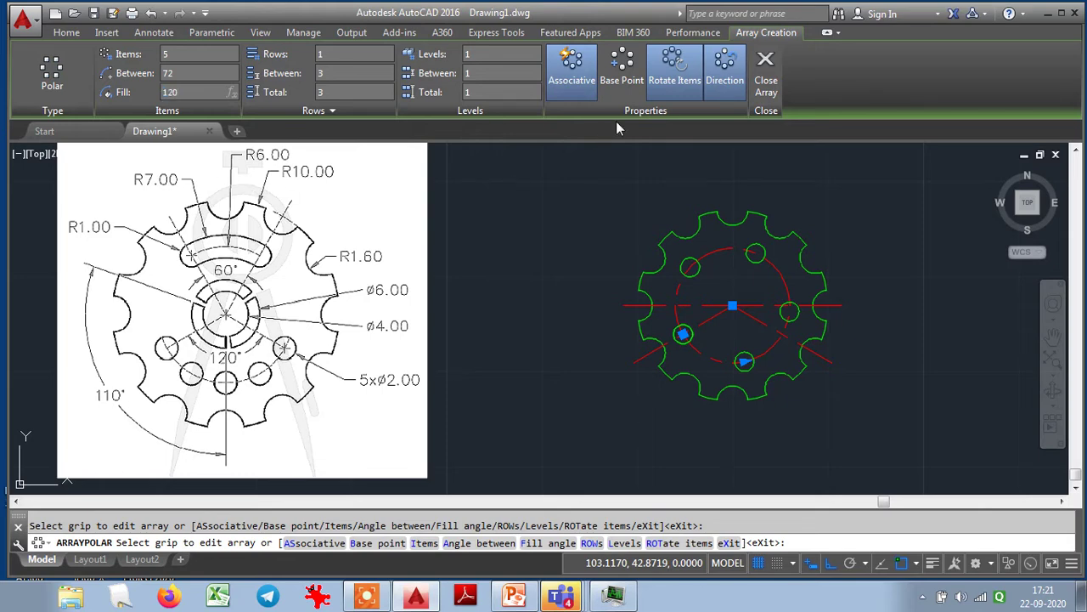
pyautogui.click(766, 68)
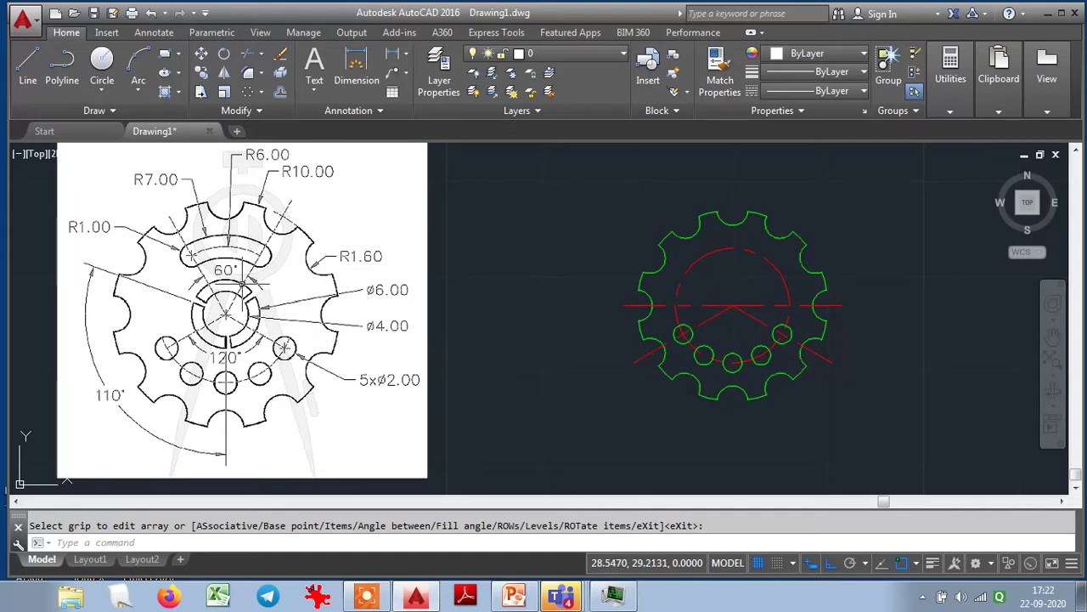
# - Draw a 12-unit line from the gear centre at 60° (12<60)
pyautogui.click(32, 63)
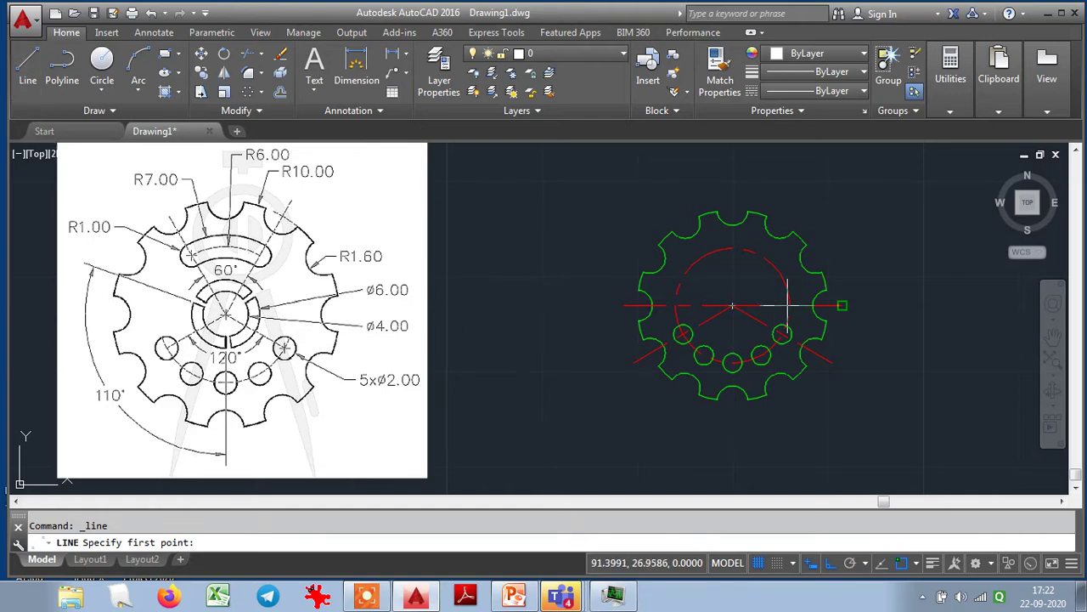
pyautogui.click(732, 305)
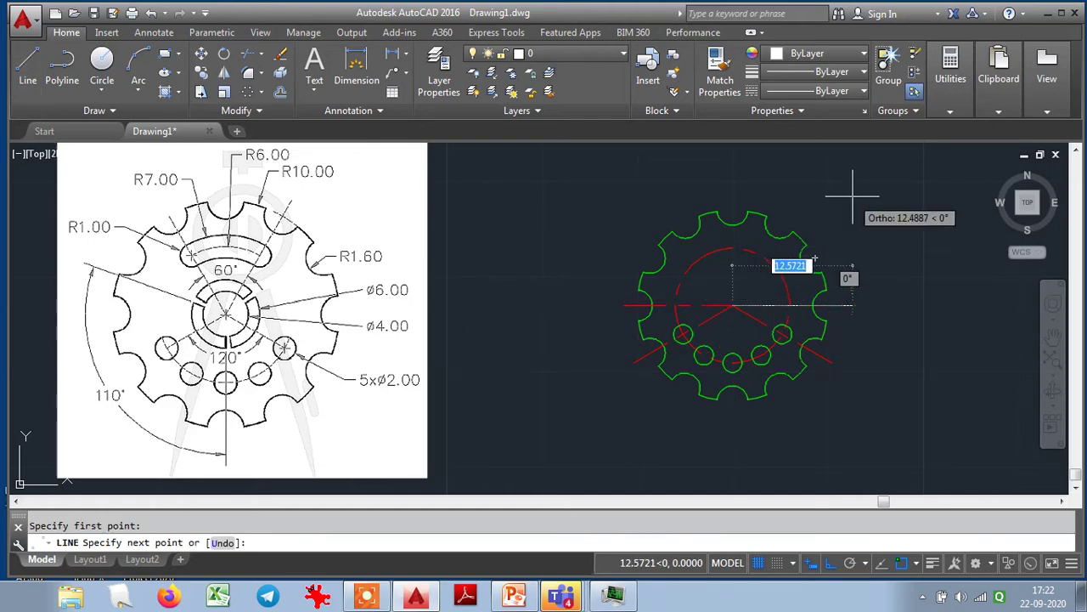
pyautogui.write('12')
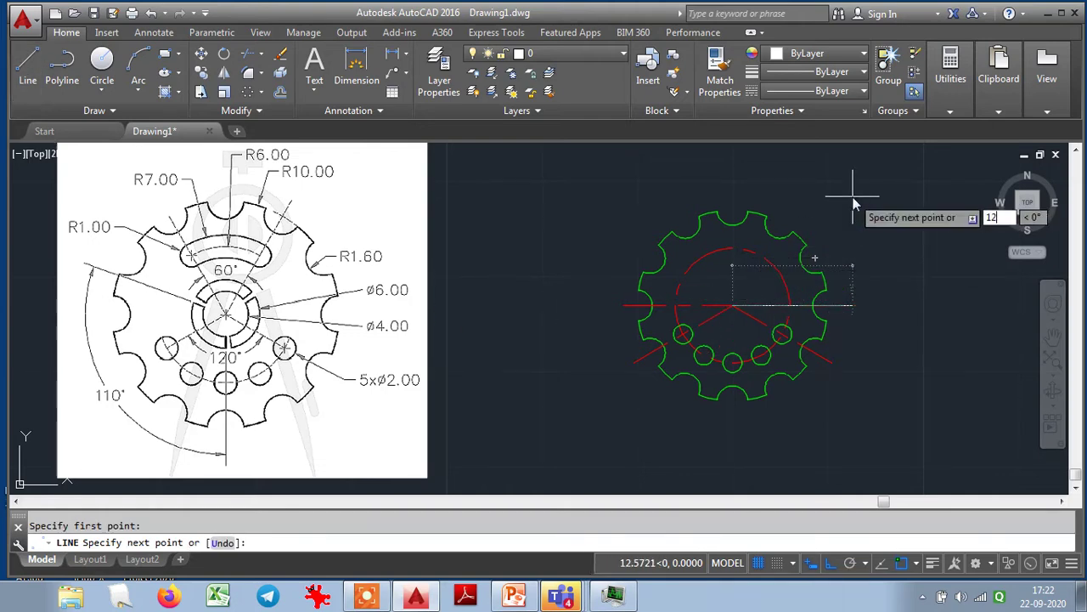
pyautogui.write('<')
pyautogui.write('60')
pyautogui.press('Return')
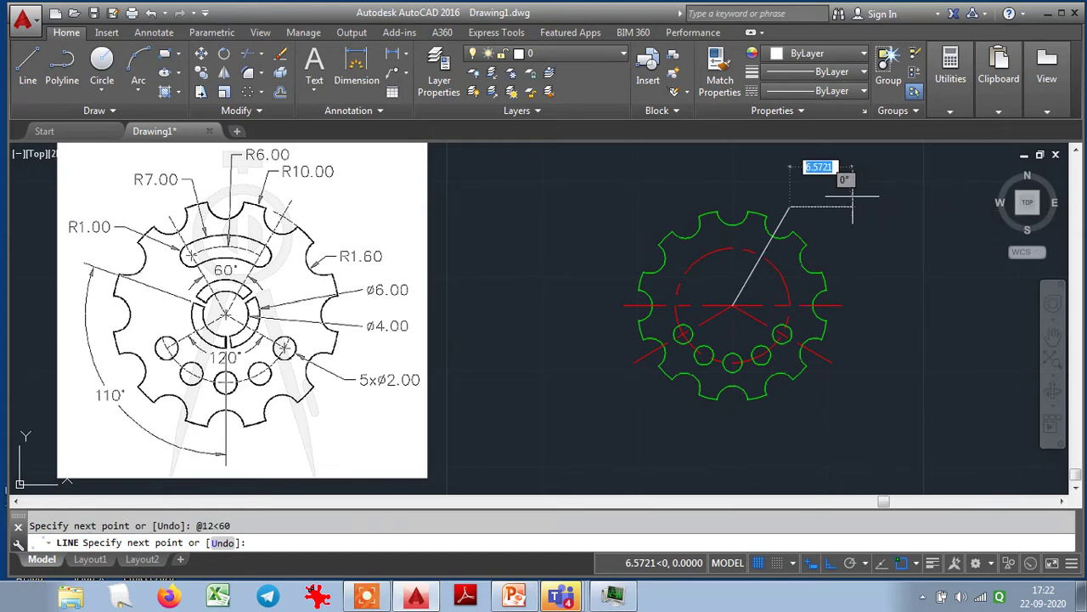
pyautogui.press('Return')
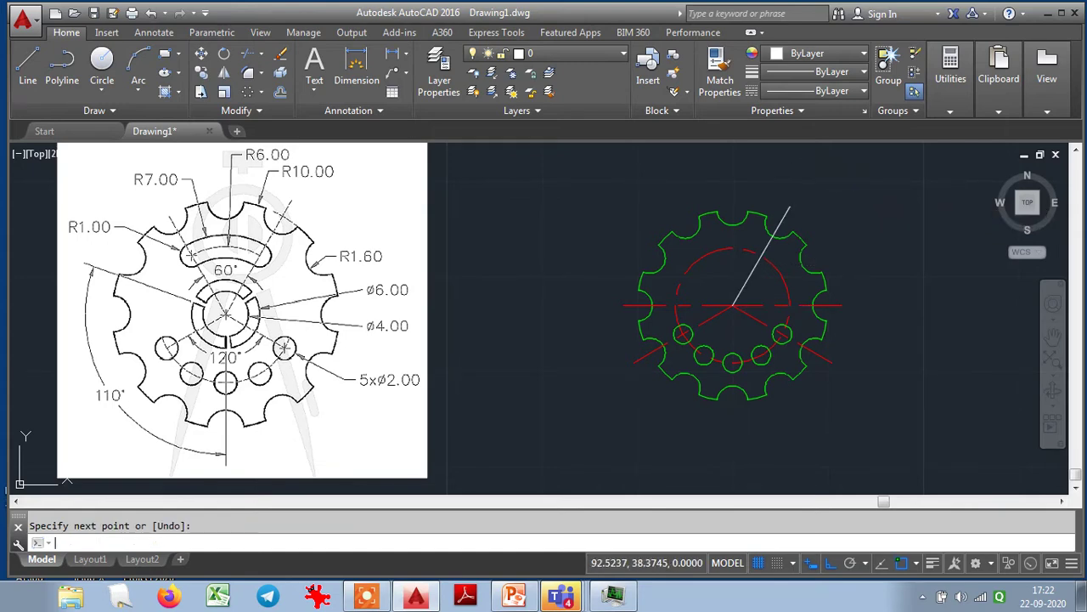
# - Move the 60° line onto the red centre-line layer
pyautogui.click(773, 197)
pyautogui.click(785, 199)
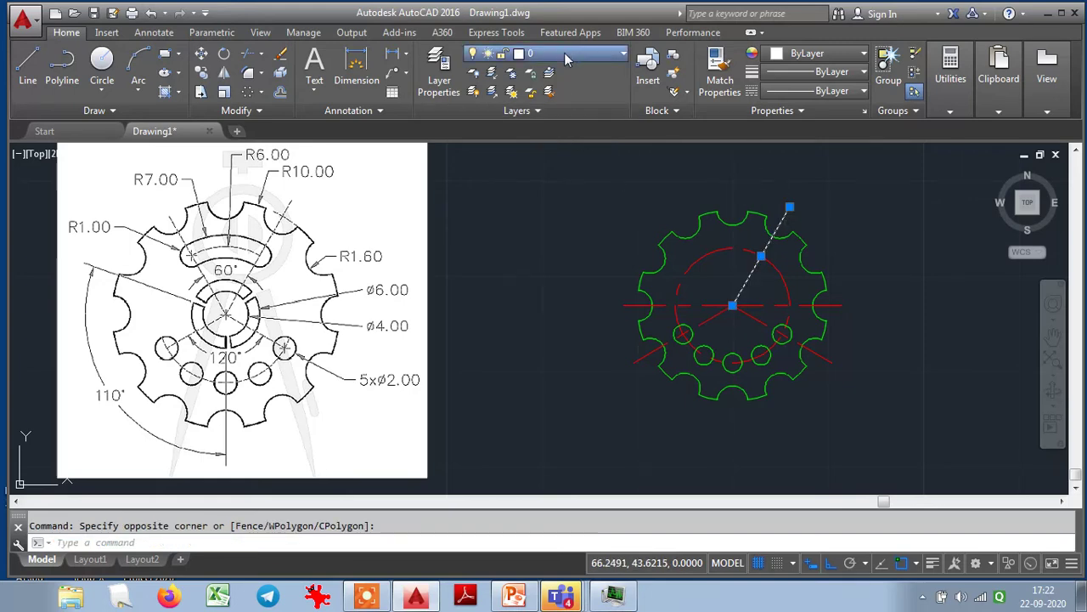
pyautogui.click(551, 91)
pyautogui.press('Escape')
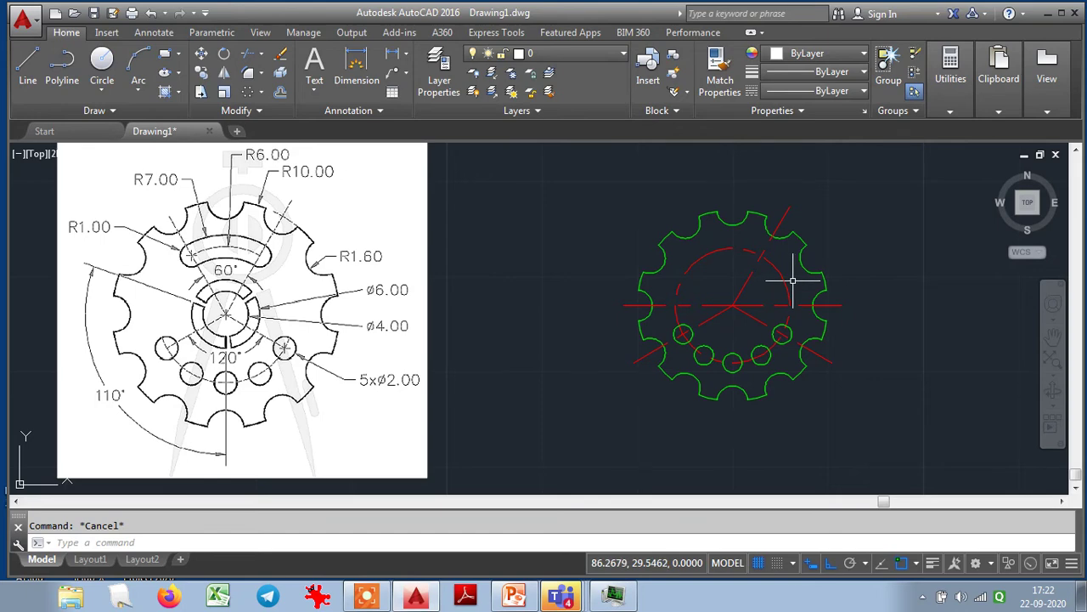
# - Draw a radius-1 circle at the intersection of the 60° line and pitch circle
pyautogui.scroll(3, 761, 276)
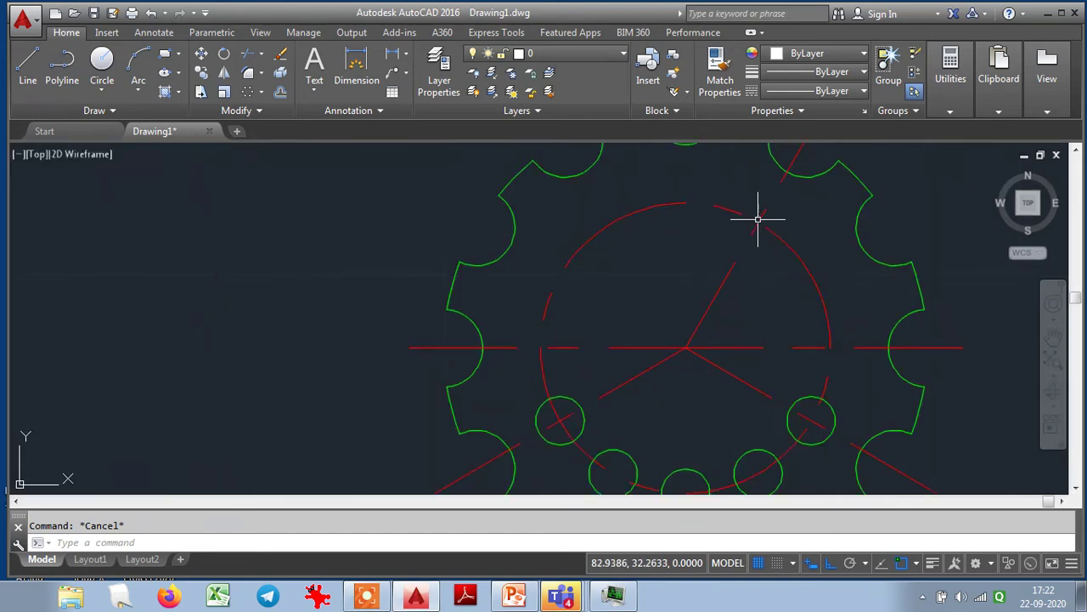
pyautogui.scroll(-5, 770, 238)
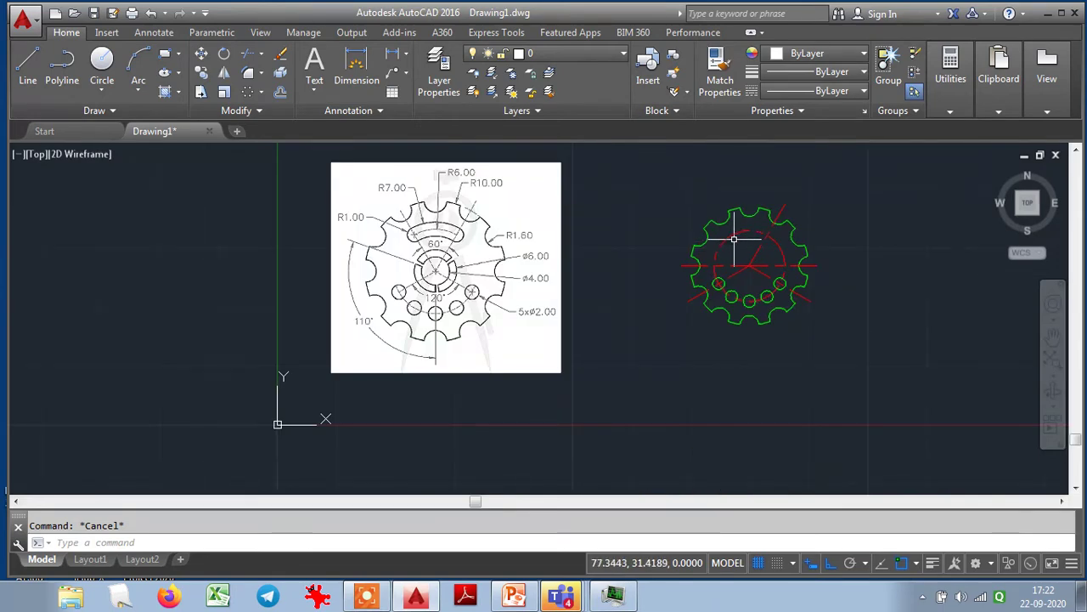
pyautogui.scroll(3, 734, 239)
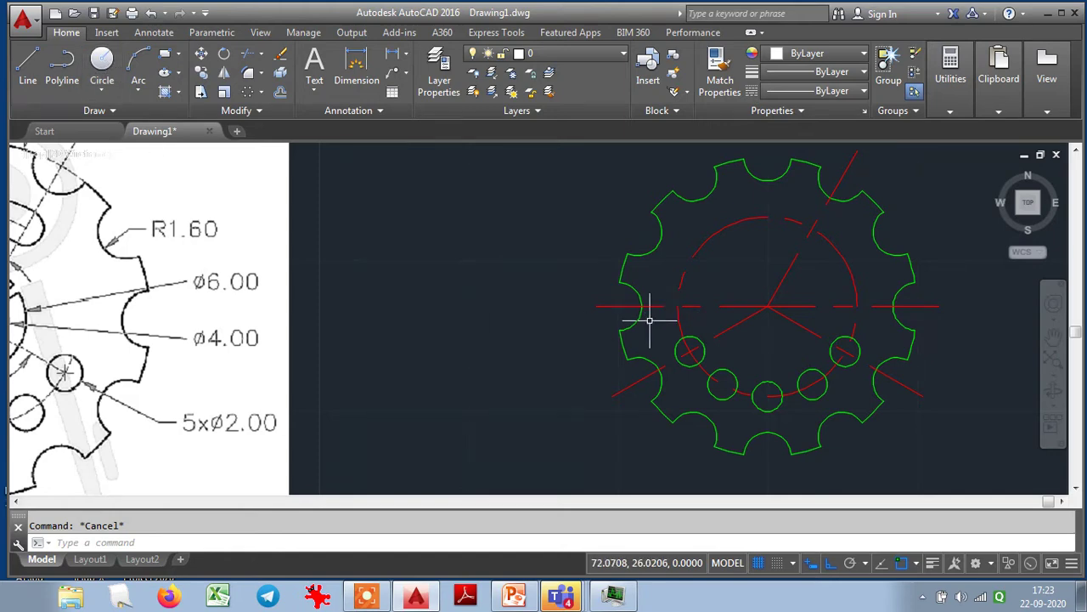
pyautogui.click(108, 68)
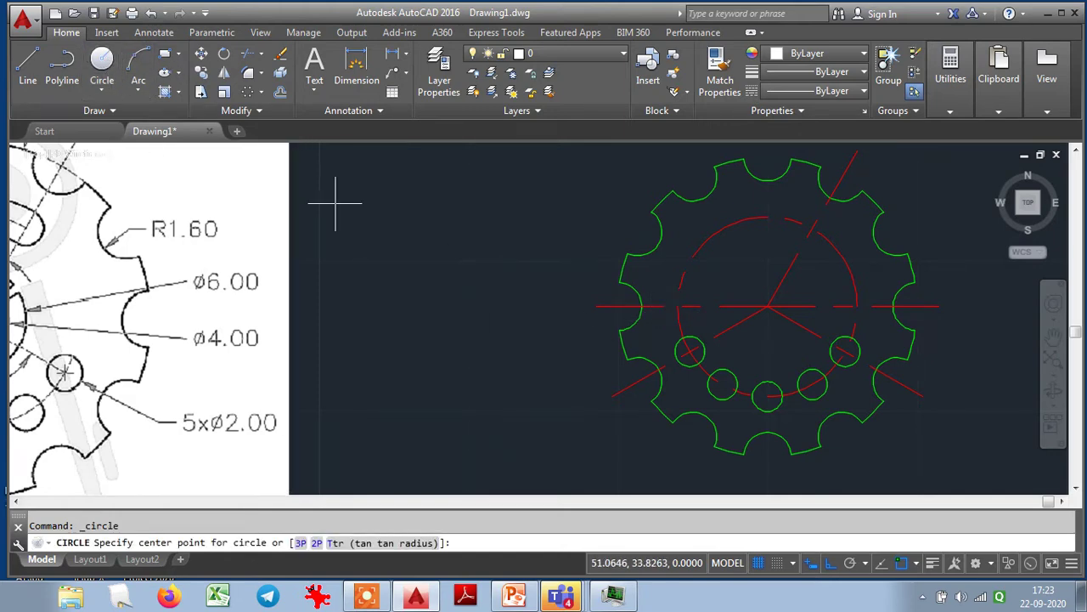
pyautogui.write('int of')
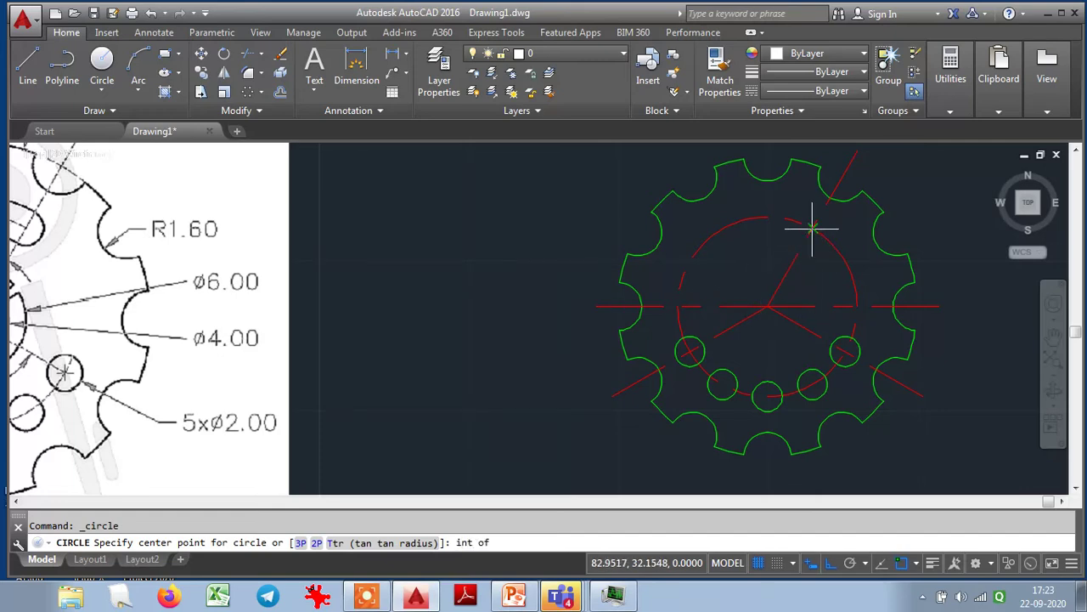
pyautogui.click(812, 227)
pyautogui.write('1')
pyautogui.press('Return')
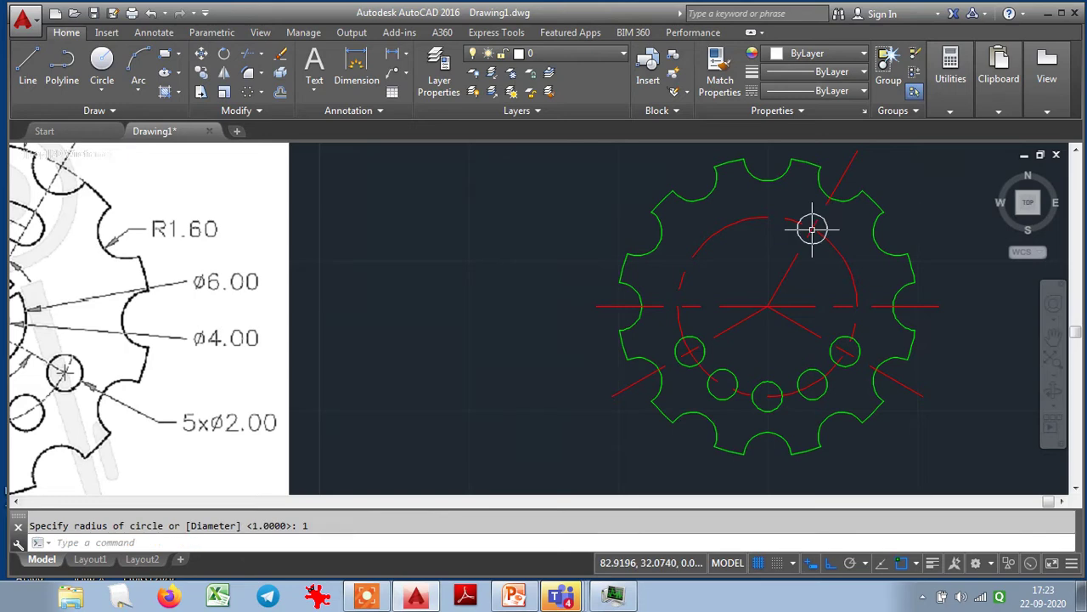
pyautogui.press('Escape')
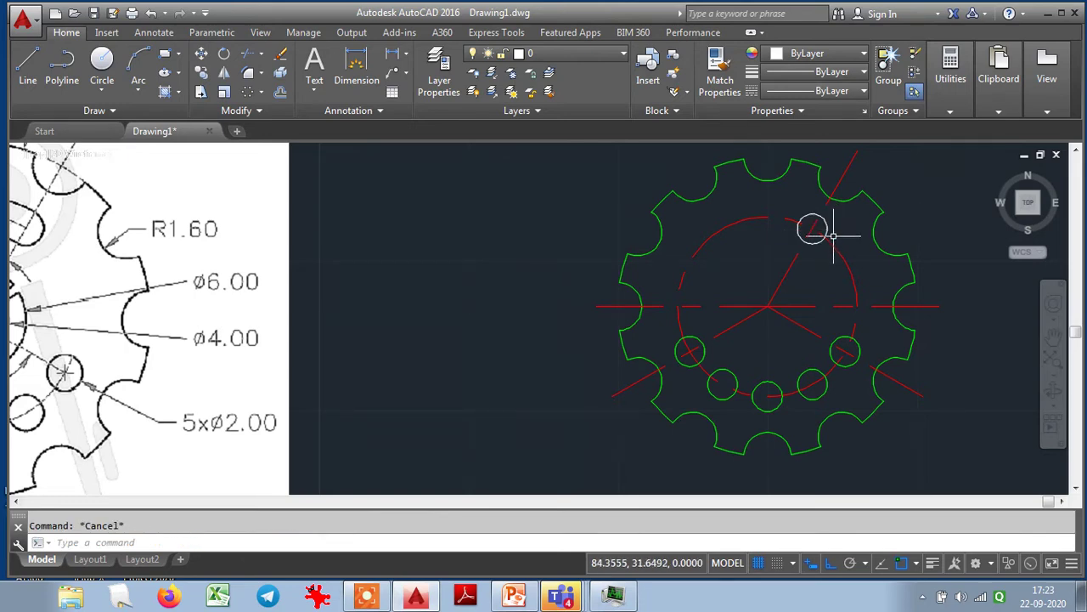
# - Mirror the radius-1 hole about the vertical axis through the gear centre, keeping the original
pyautogui.click(225, 76)
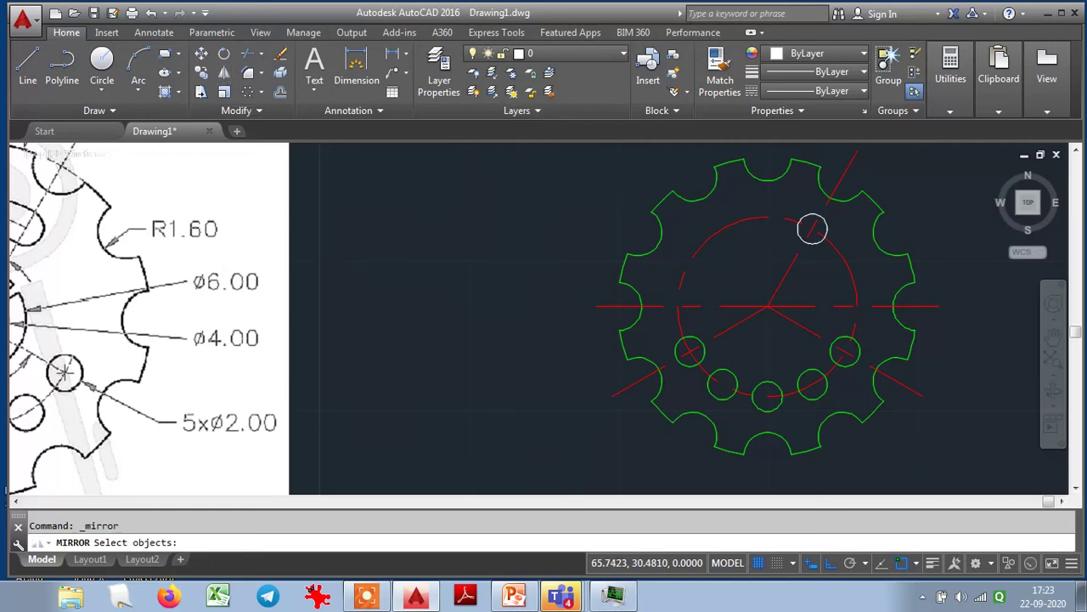
pyautogui.click(812, 227)
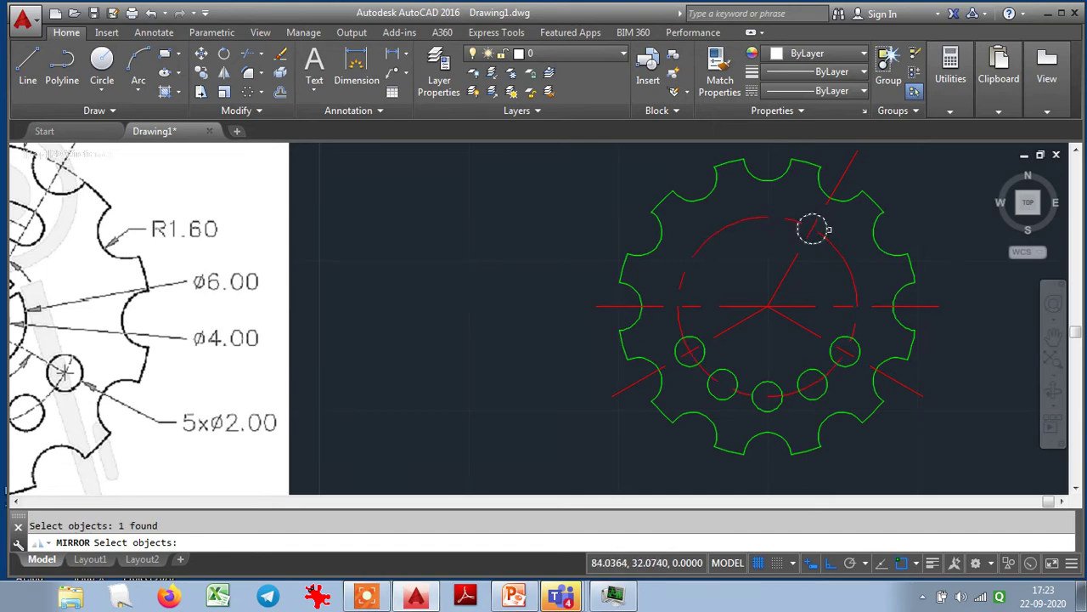
pyautogui.press('Return')
pyautogui.click(767, 307)
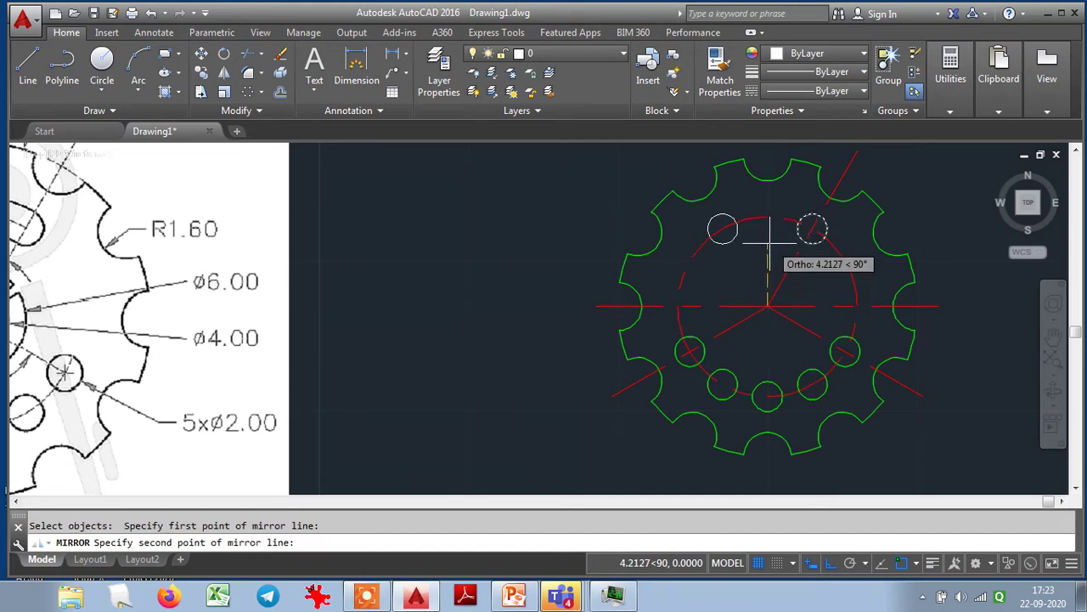
pyautogui.click(768, 243)
pyautogui.press('Return')
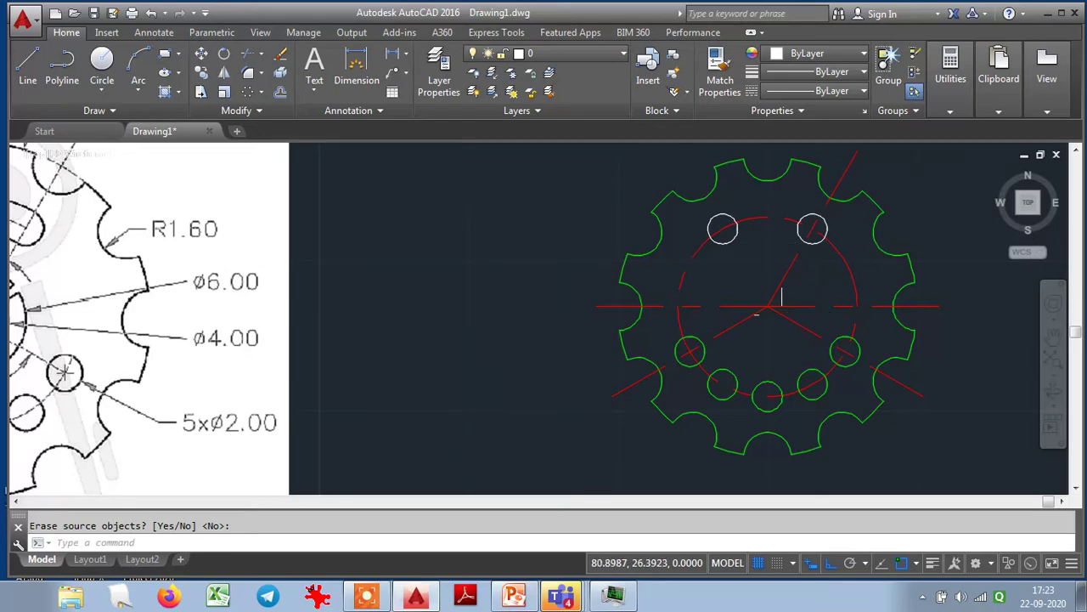
# - Set both upper holes to green
pyautogui.click(732, 241)
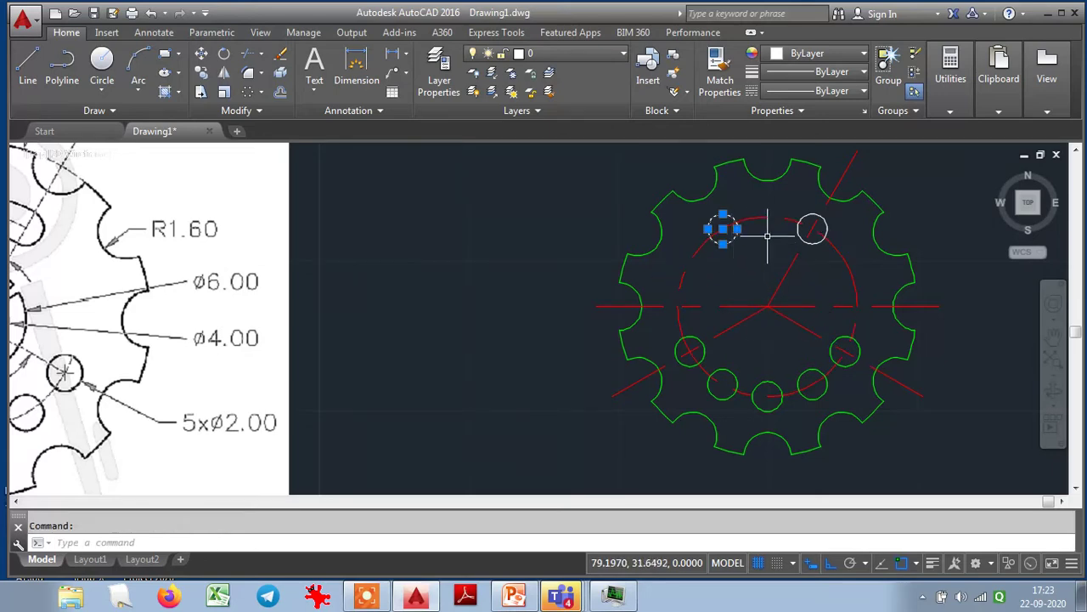
pyautogui.click(805, 228)
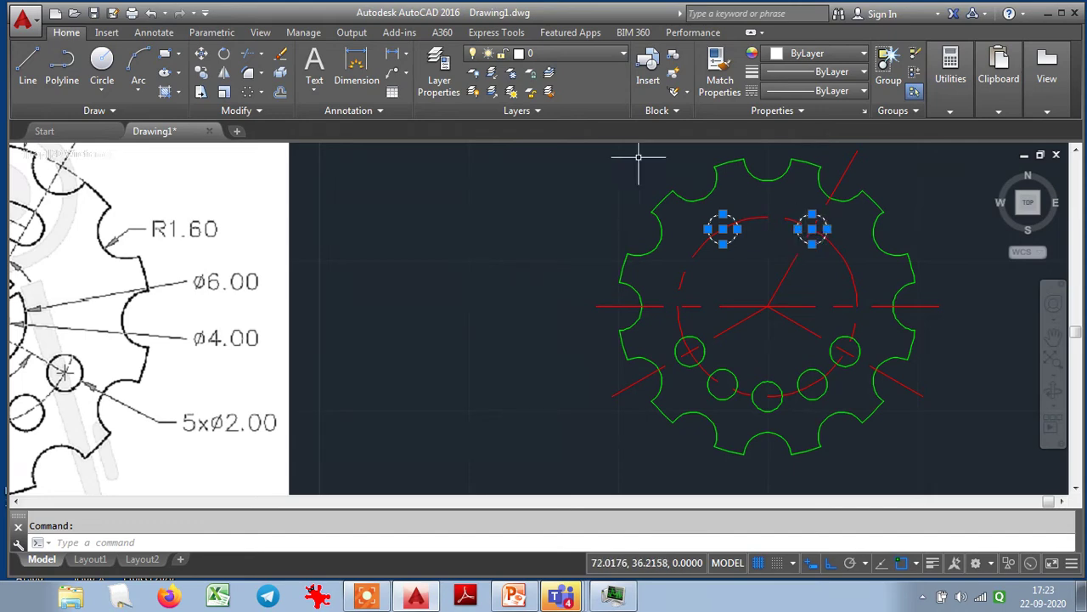
pyautogui.write('col')
pyautogui.press('Return')
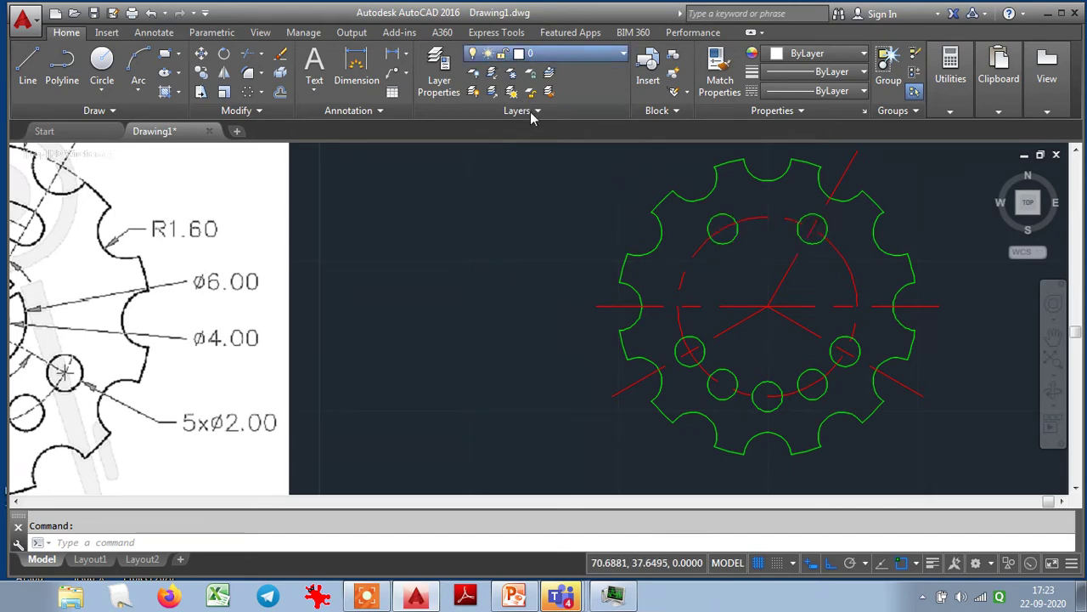
pyautogui.press('Escape')
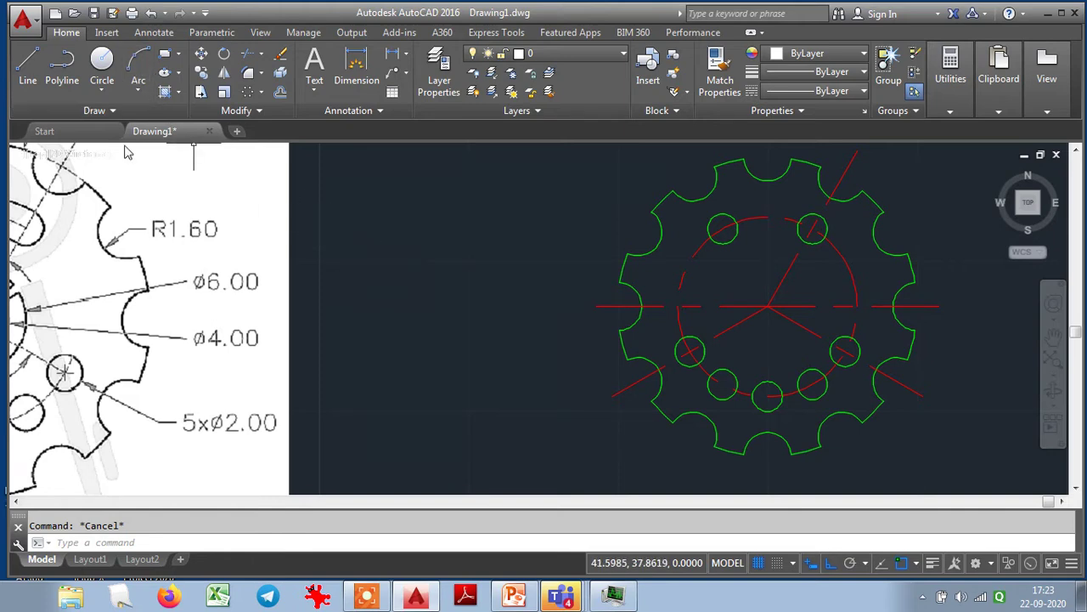
# - Draw radius-7 and radius-5 circles concentric at the gear centre
pyautogui.scroll(-2, 337, 297)
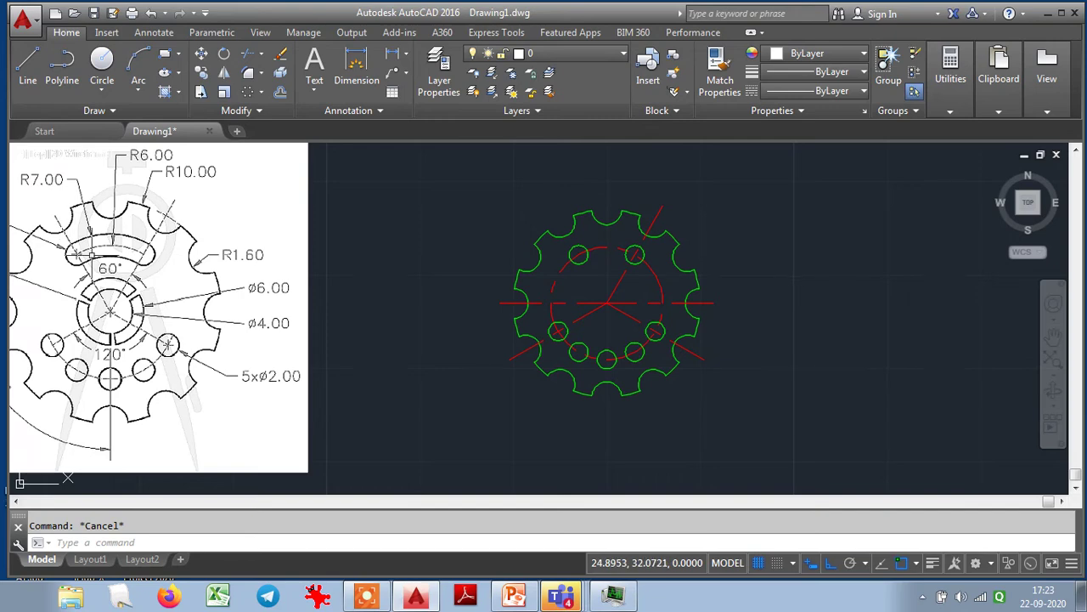
pyautogui.click(102, 62)
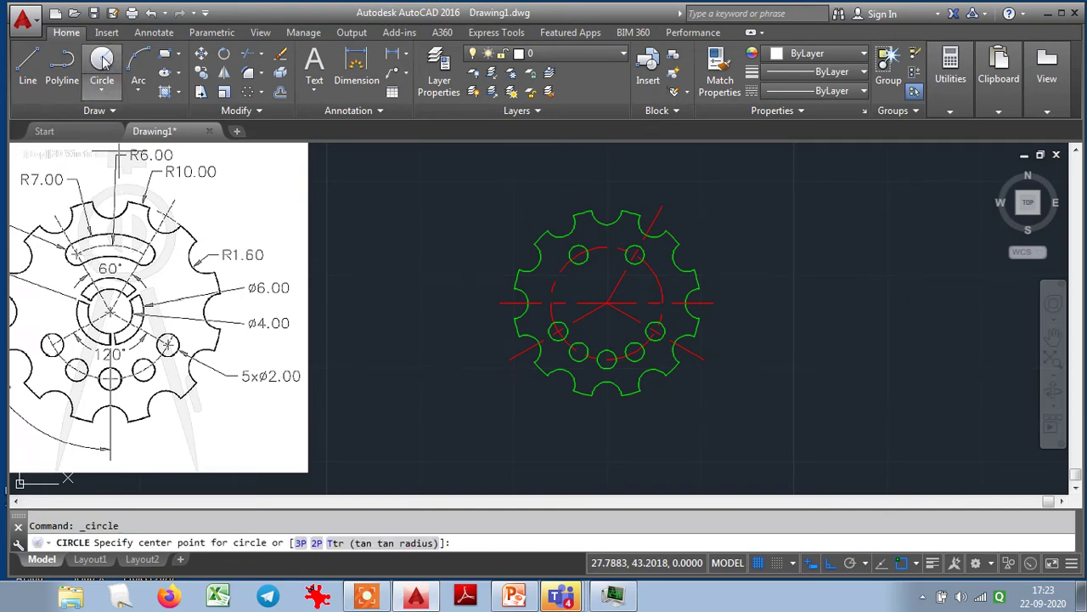
pyautogui.click(607, 304)
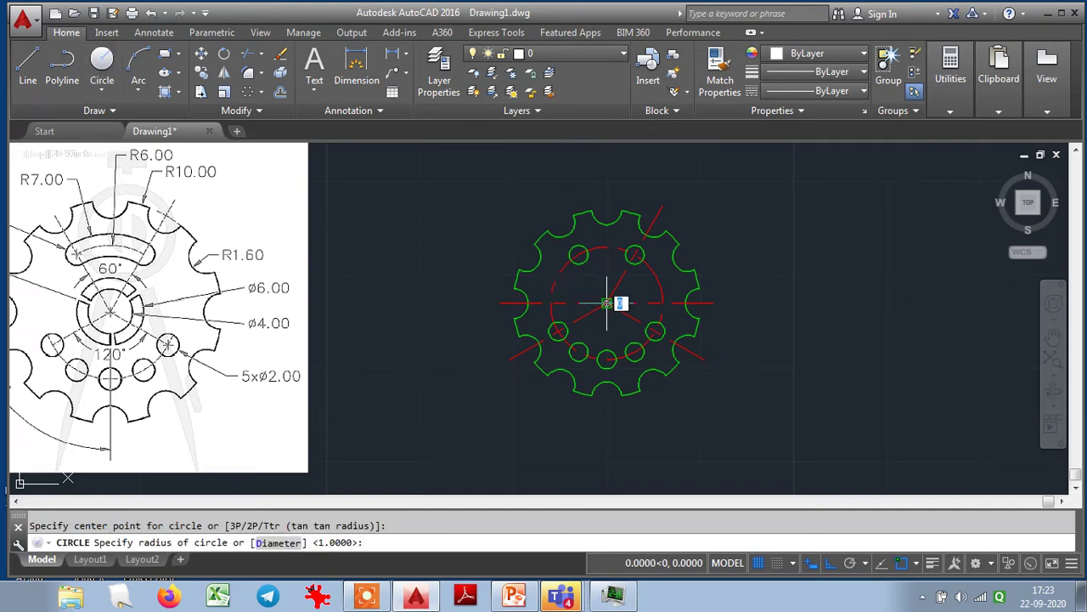
pyautogui.write('7')
pyautogui.press('Return')
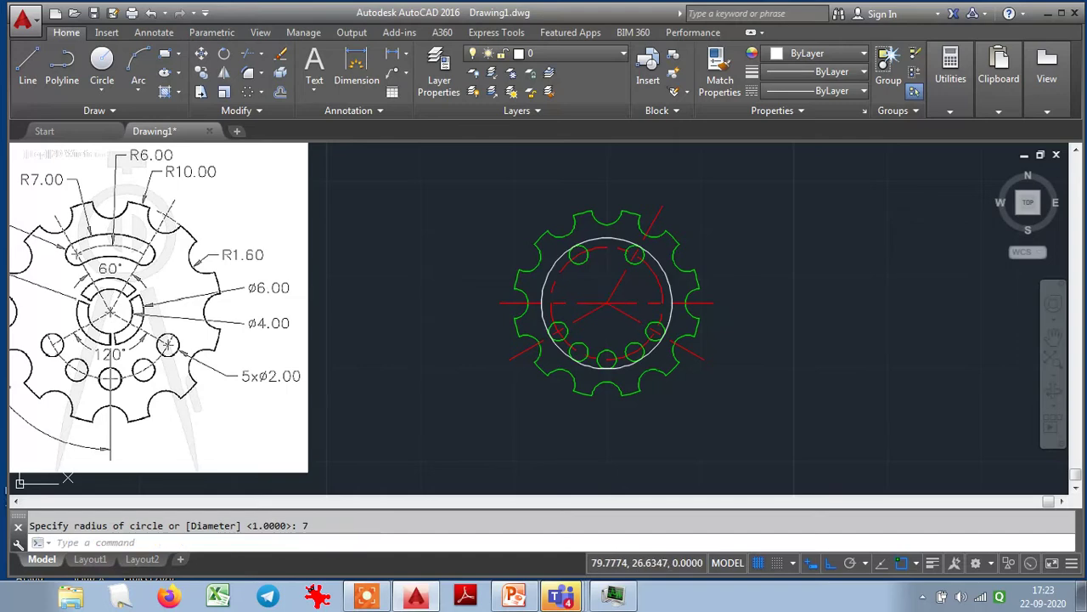
pyautogui.press('Return')
pyautogui.click(606, 303)
pyautogui.write('5')
pyautogui.press('Return')
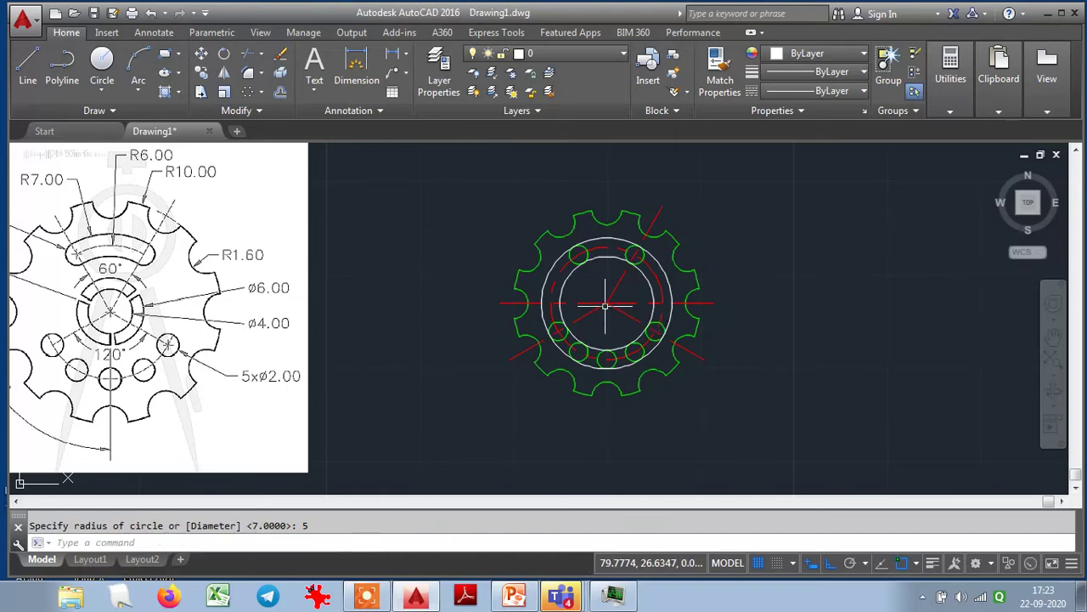
pyautogui.press('Escape')
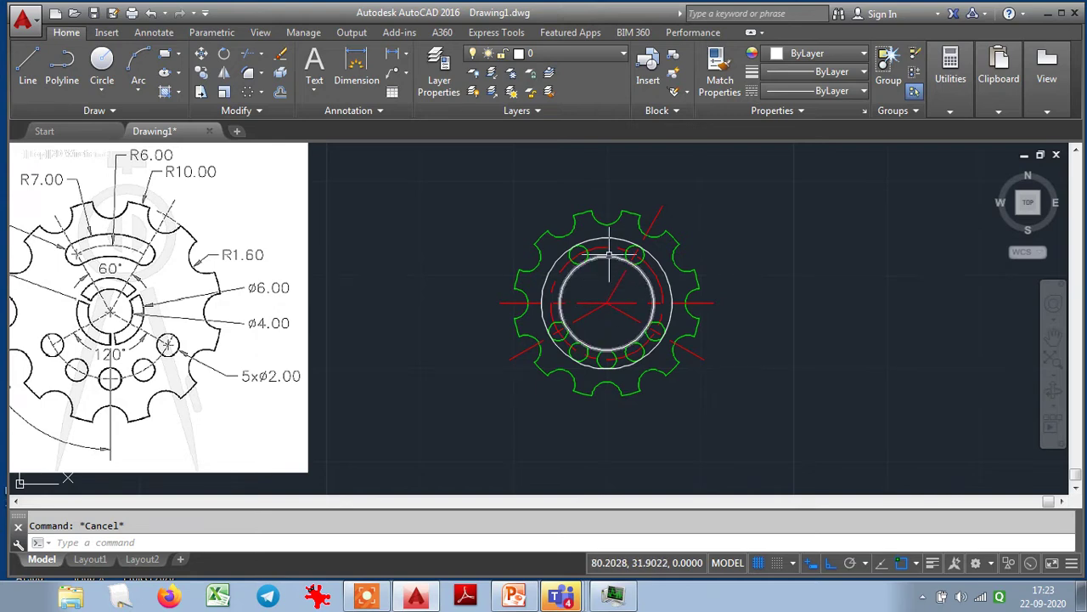
pyautogui.scroll(4, 608, 281)
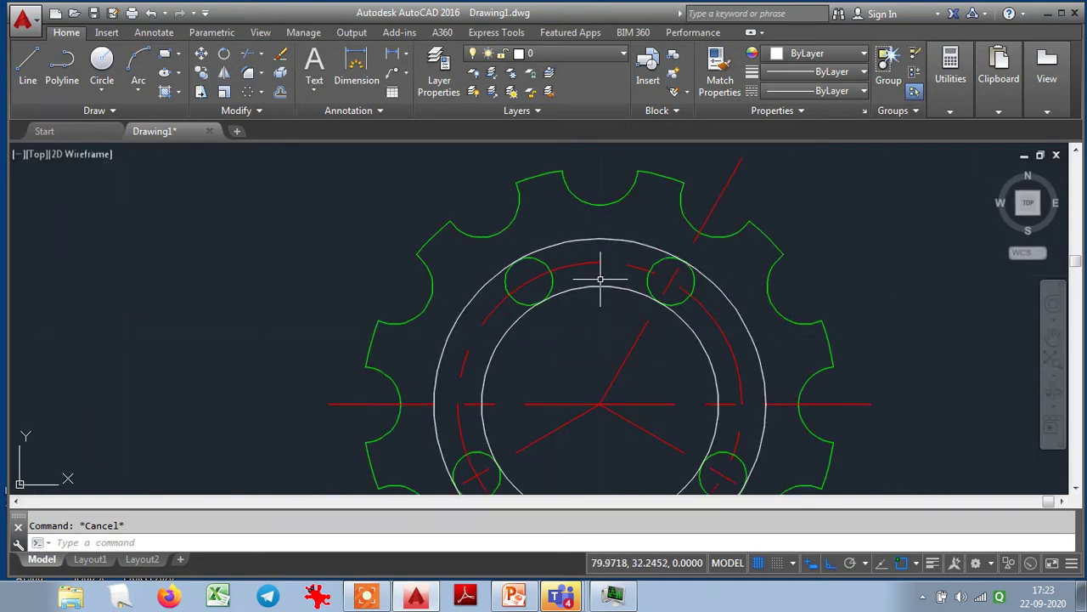
# - Move the radius-5 and radius-7 circles onto layer 2
pyautogui.click(599, 289)
pyautogui.click(599, 237)
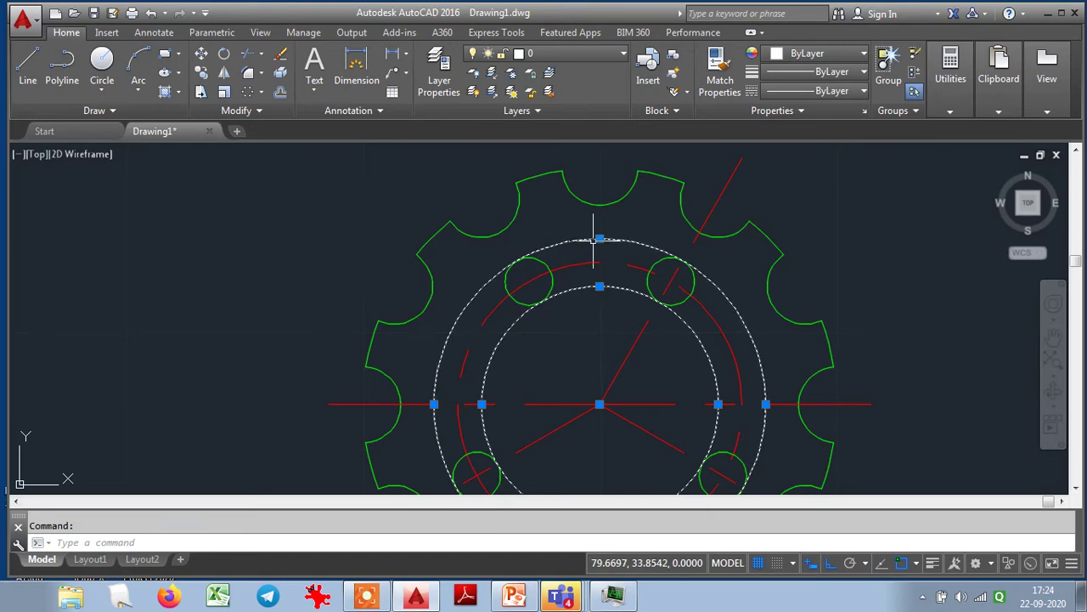
pyautogui.click(514, 55)
pyautogui.click(527, 96)
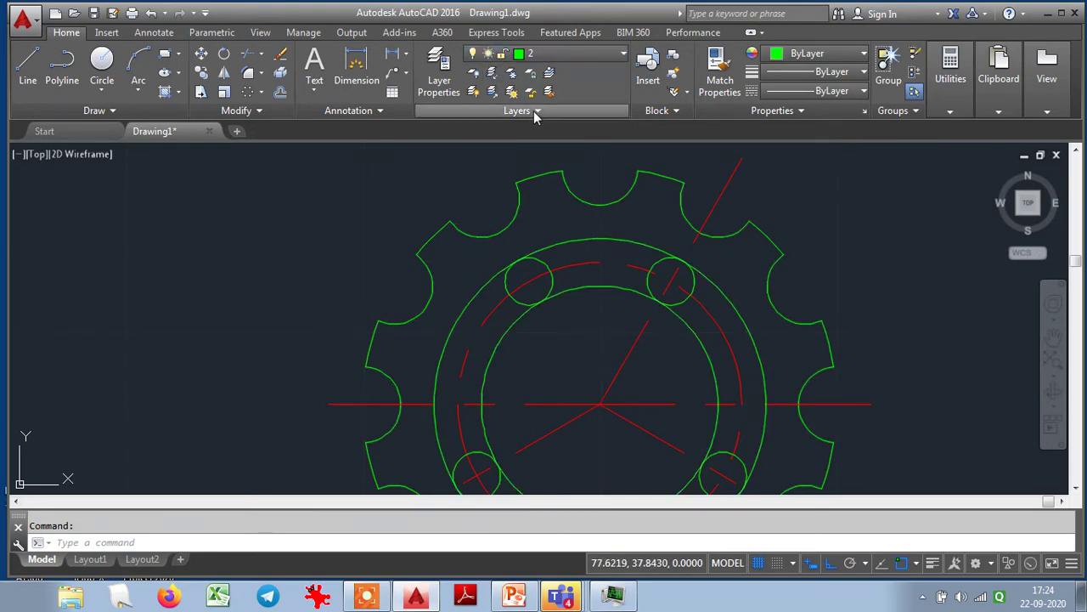
# - Trim the concentric circles and upper holes against each other to form the arched slot
pyautogui.click(247, 55)
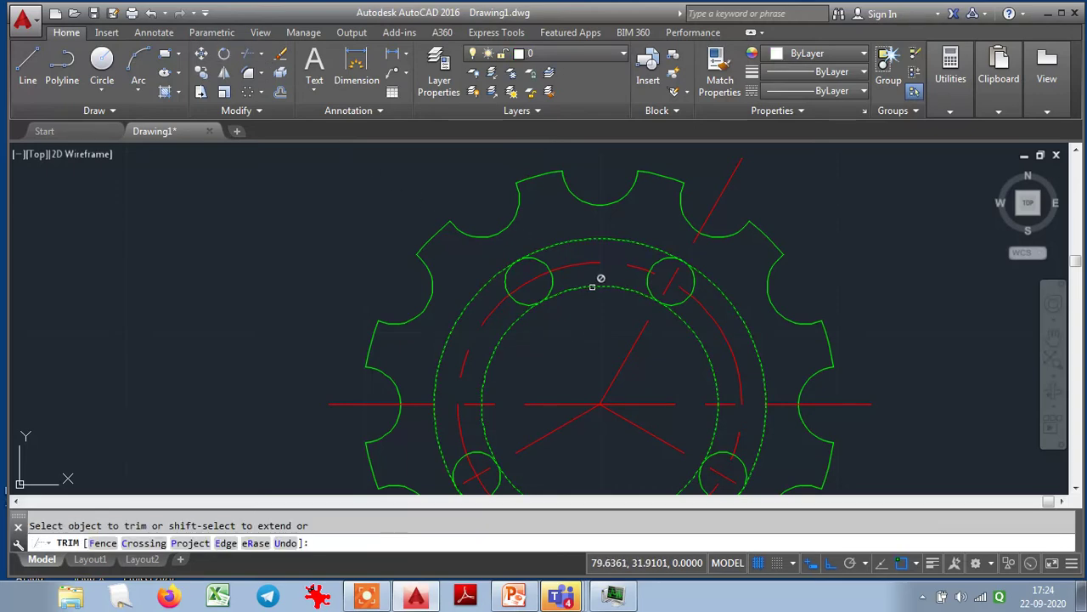
pyautogui.press('Escape')
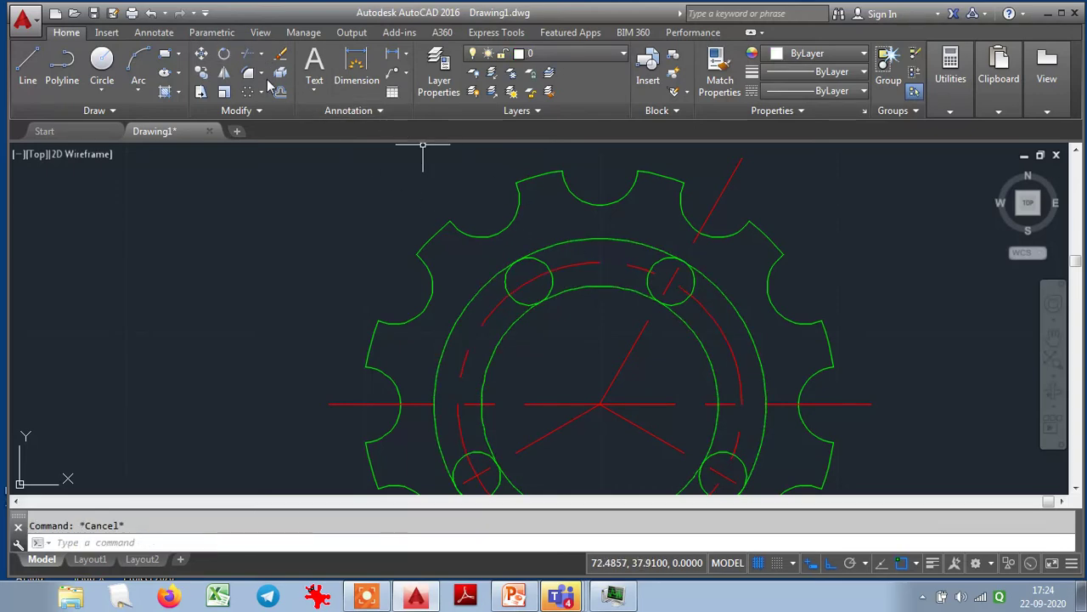
pyautogui.write('tr')
pyautogui.press('Return')
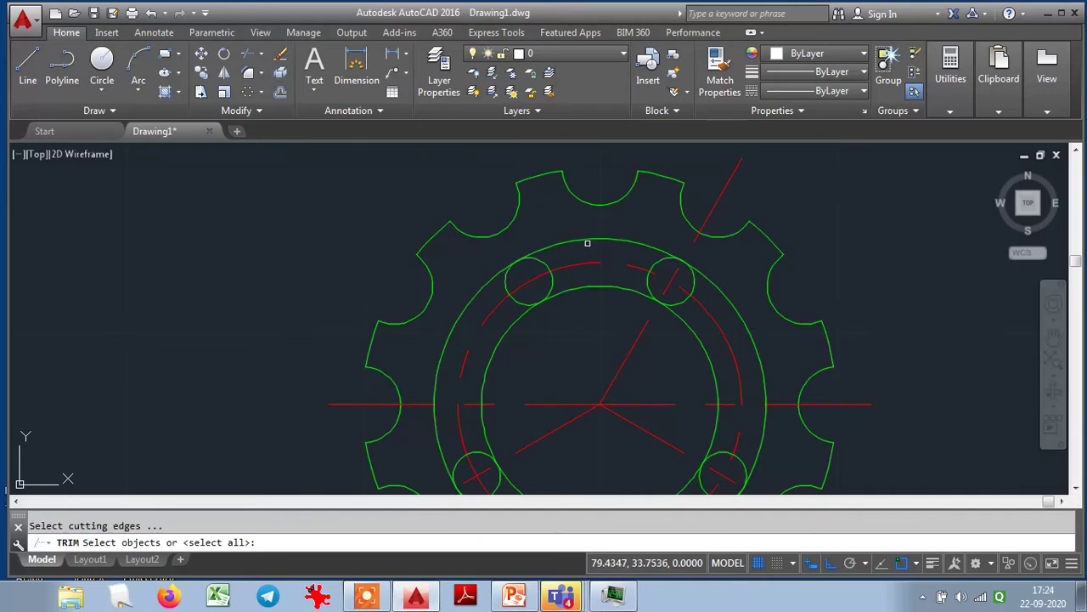
pyautogui.click(587, 238)
pyautogui.click(587, 287)
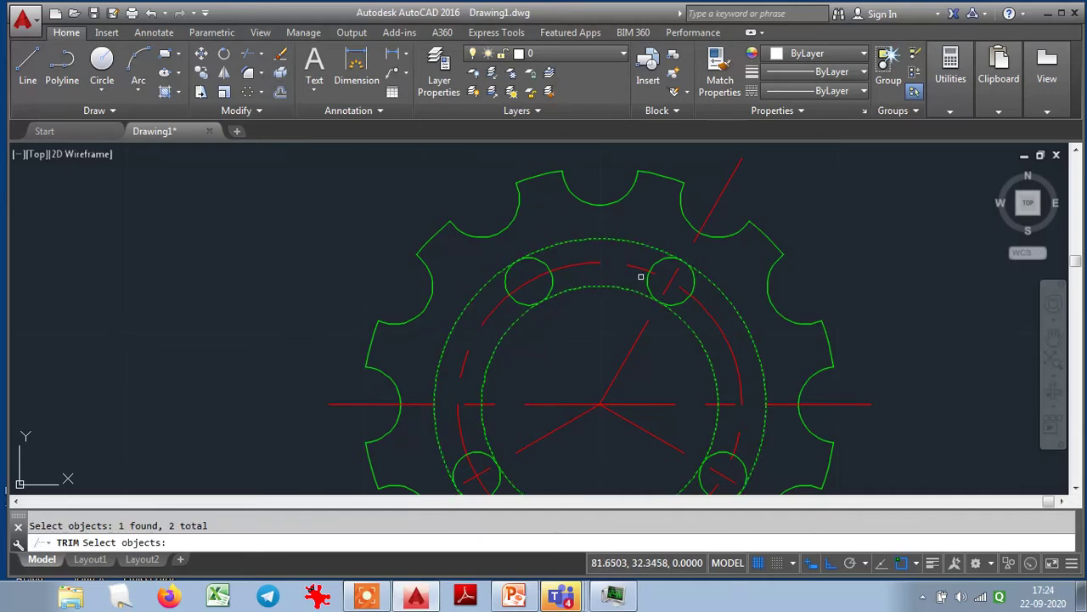
pyautogui.click(647, 279)
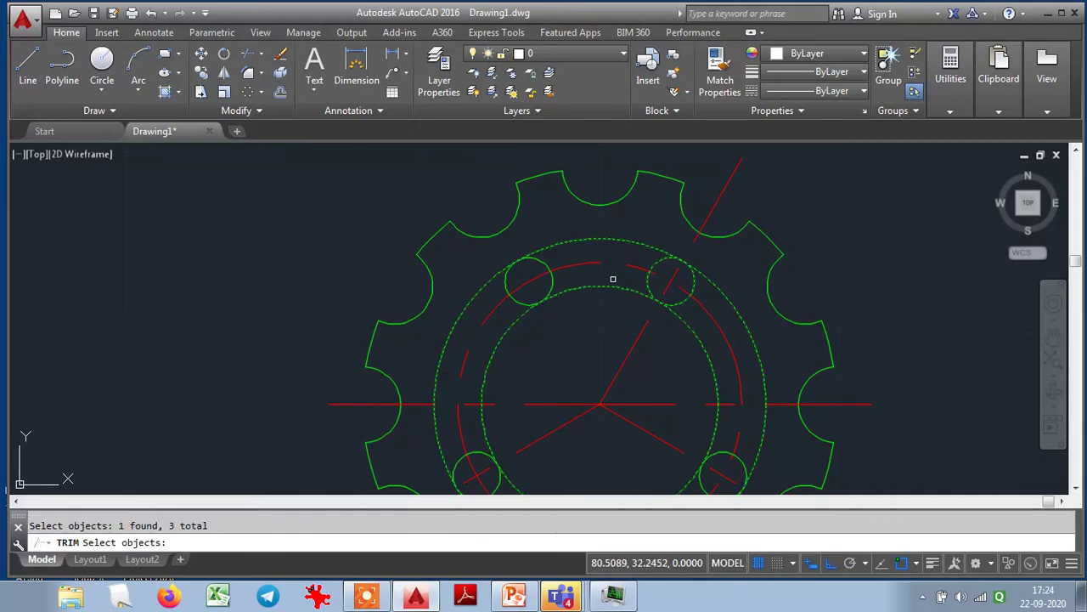
pyautogui.click(554, 277)
pyautogui.press('Return')
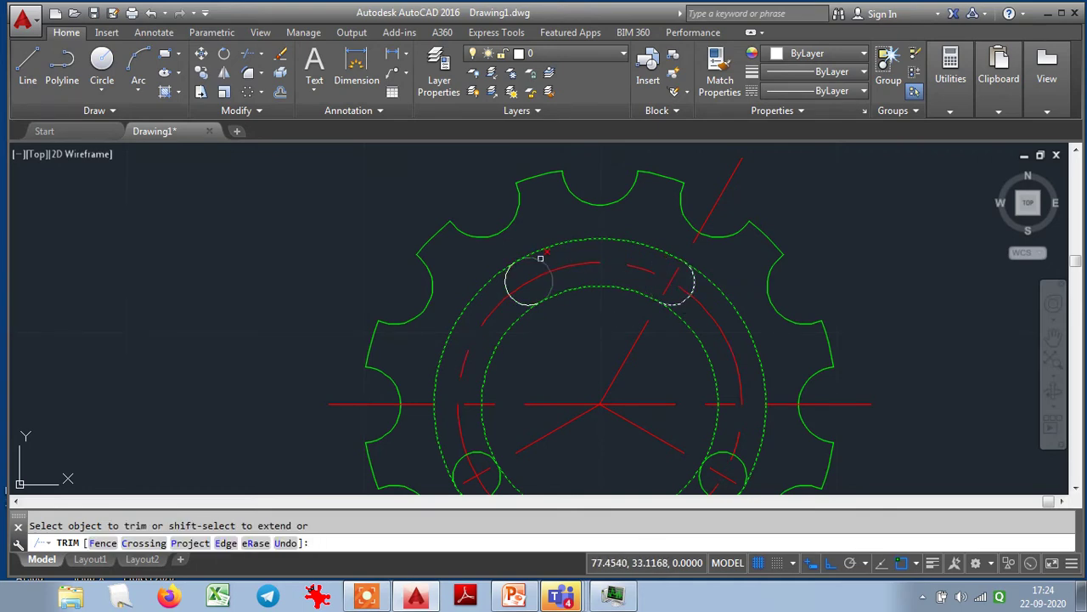
pyautogui.click(540, 257)
pyautogui.click(475, 293)
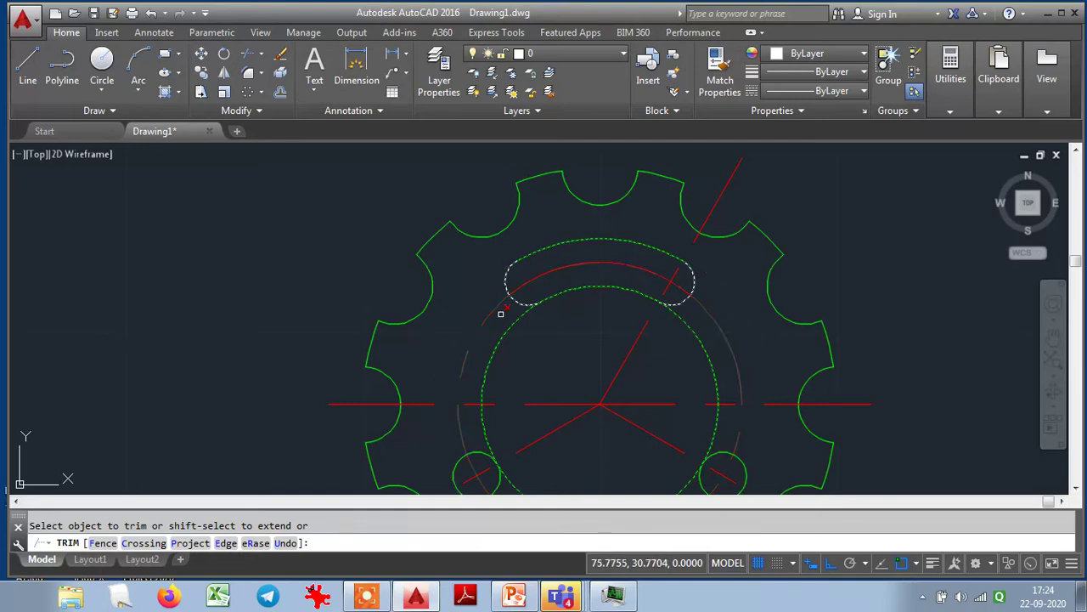
pyautogui.click(510, 320)
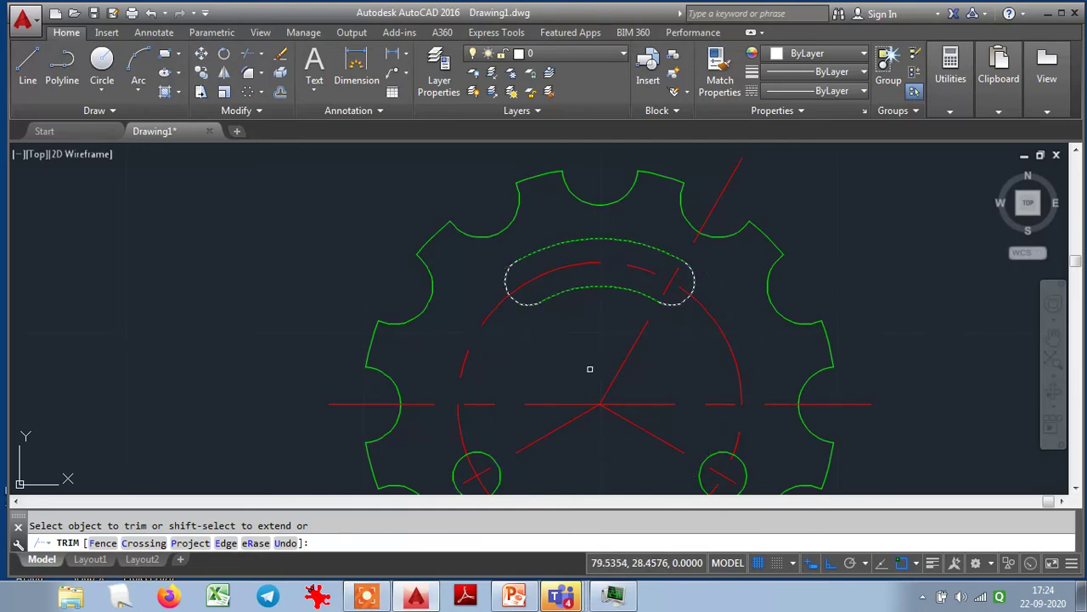
pyautogui.press('Return')
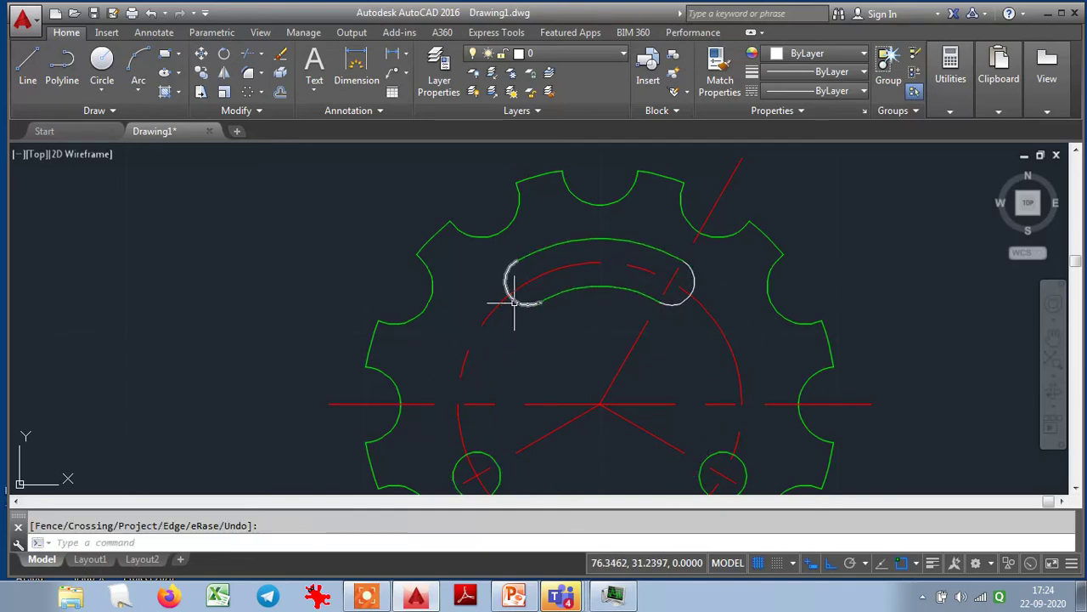
# - Put the slot's two rounded end arcs on green layer 2
pyautogui.click(516, 296)
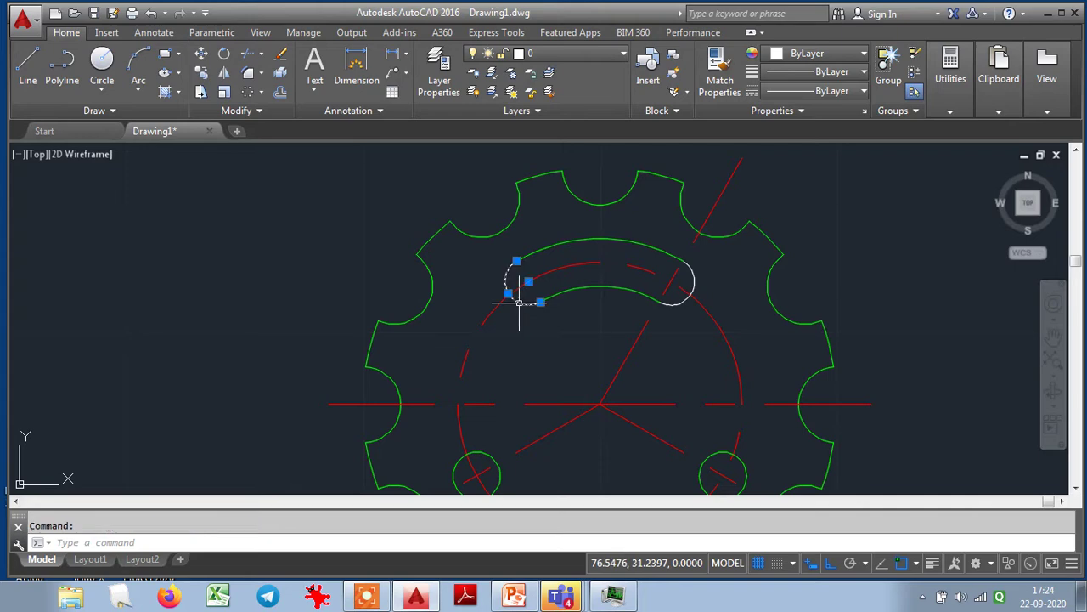
pyautogui.click(694, 283)
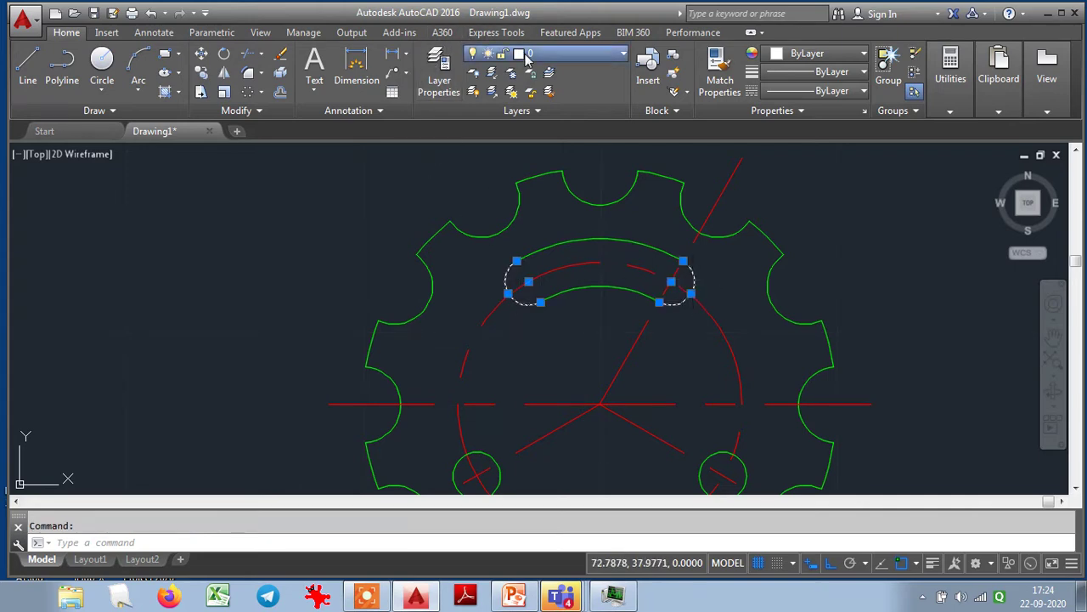
pyautogui.click(537, 91)
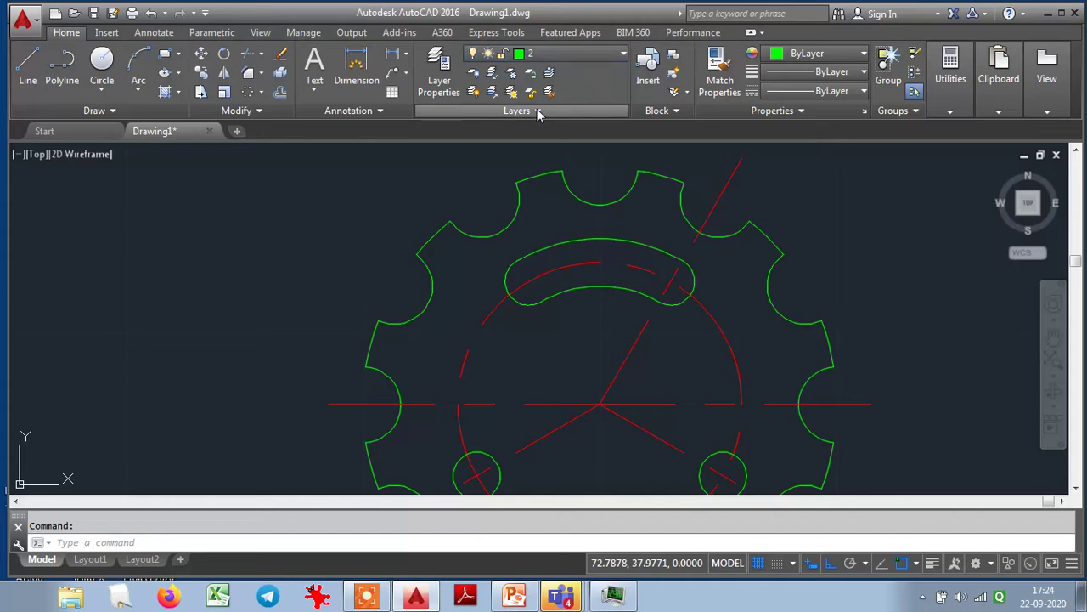
pyautogui.press('Escape')
pyautogui.scroll(-3, 869, 255)
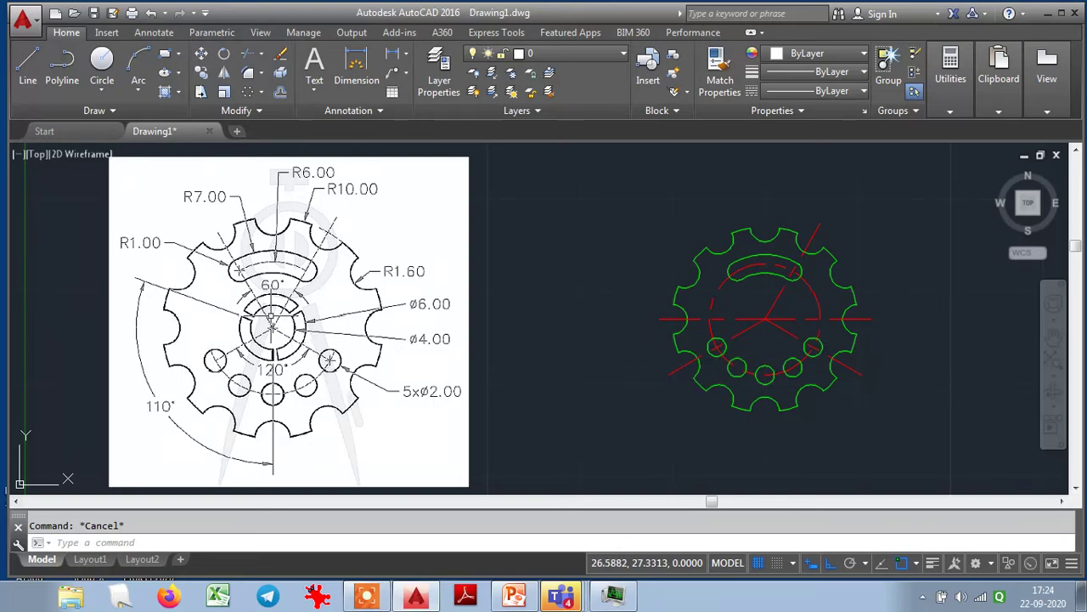
pyautogui.scroll(3, 271, 315)
pyautogui.scroll(2, 263, 316)
pyautogui.scroll(-1, 258, 316)
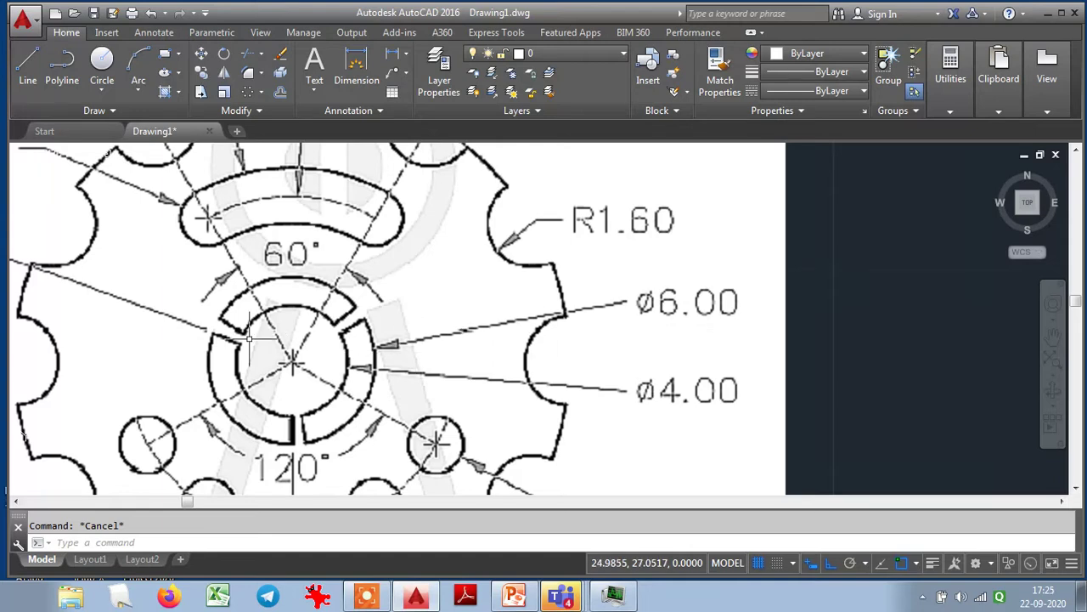
pyautogui.scroll(-4, 249, 338)
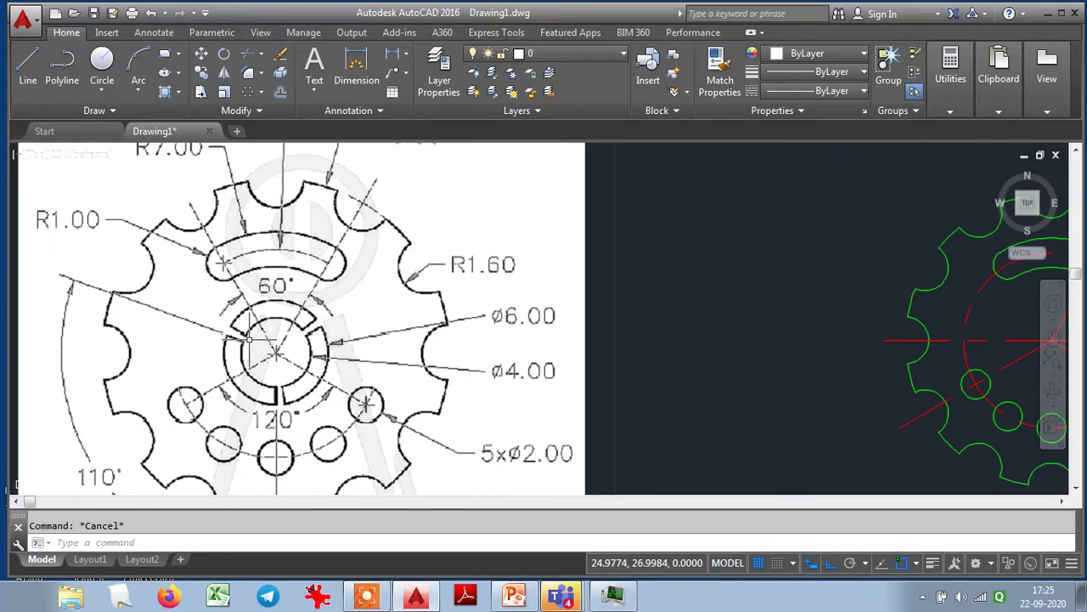
pyautogui.scroll(-1, 249, 339)
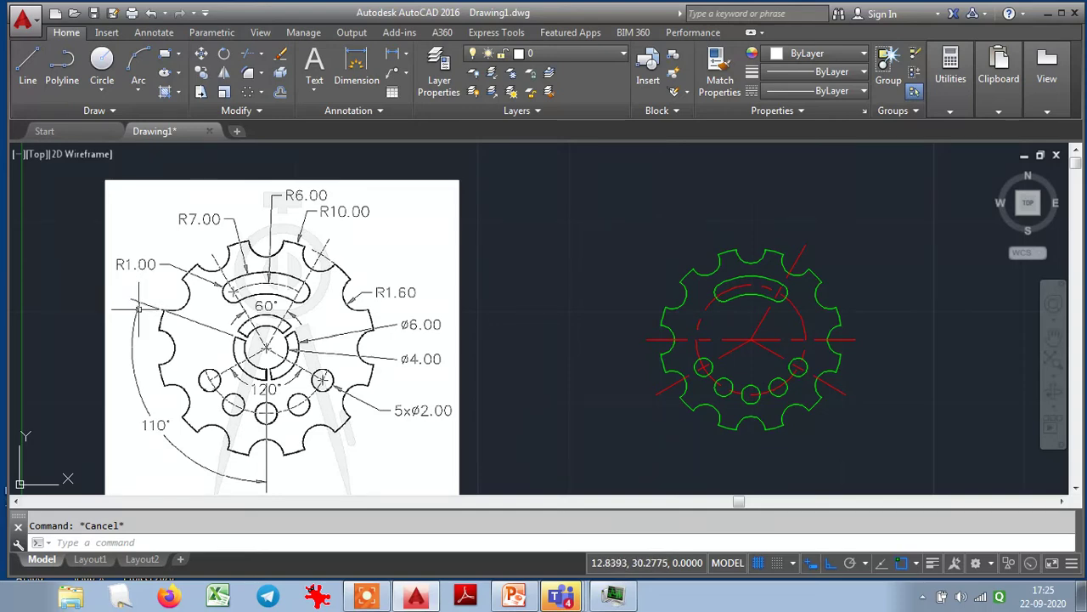
# - Draw concentric radius-2 and radius-3 circles at the plate centre
pyautogui.click(101, 57)
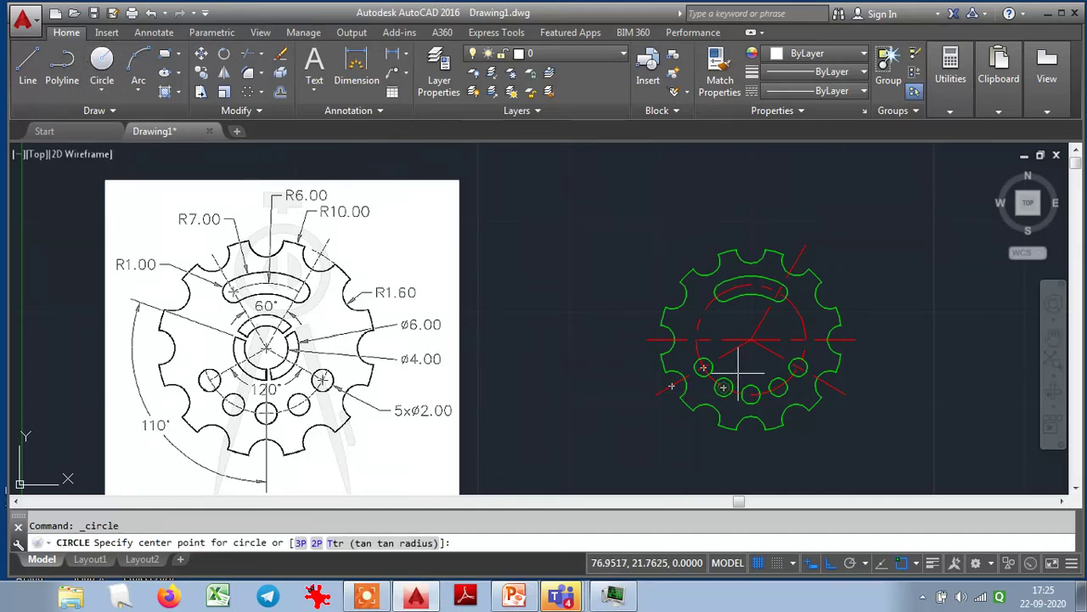
pyautogui.click(752, 340)
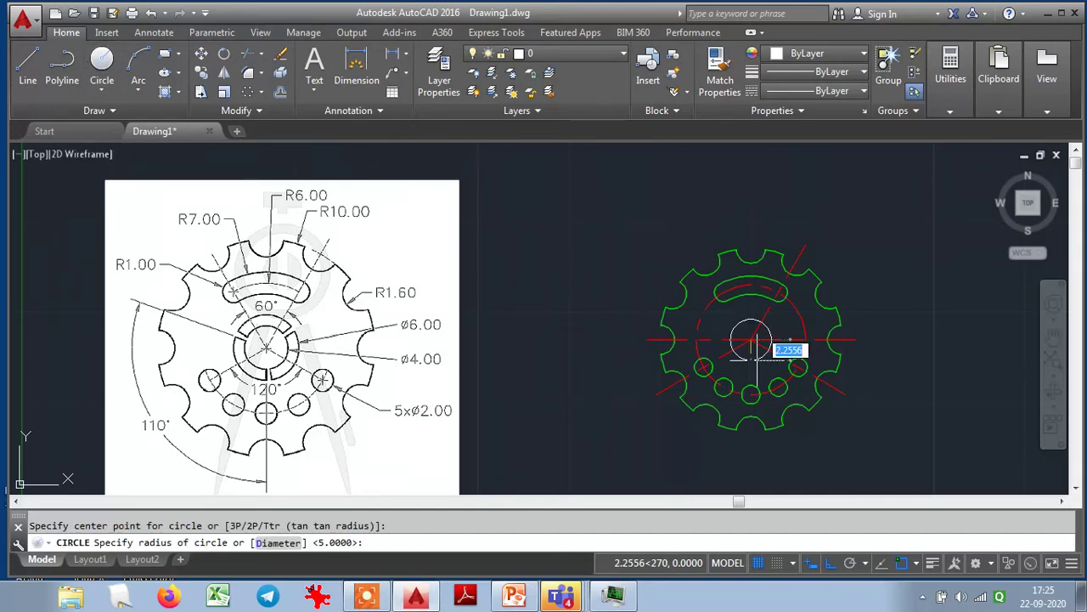
pyautogui.write('2')
pyautogui.press('Return')
pyautogui.press('Return')
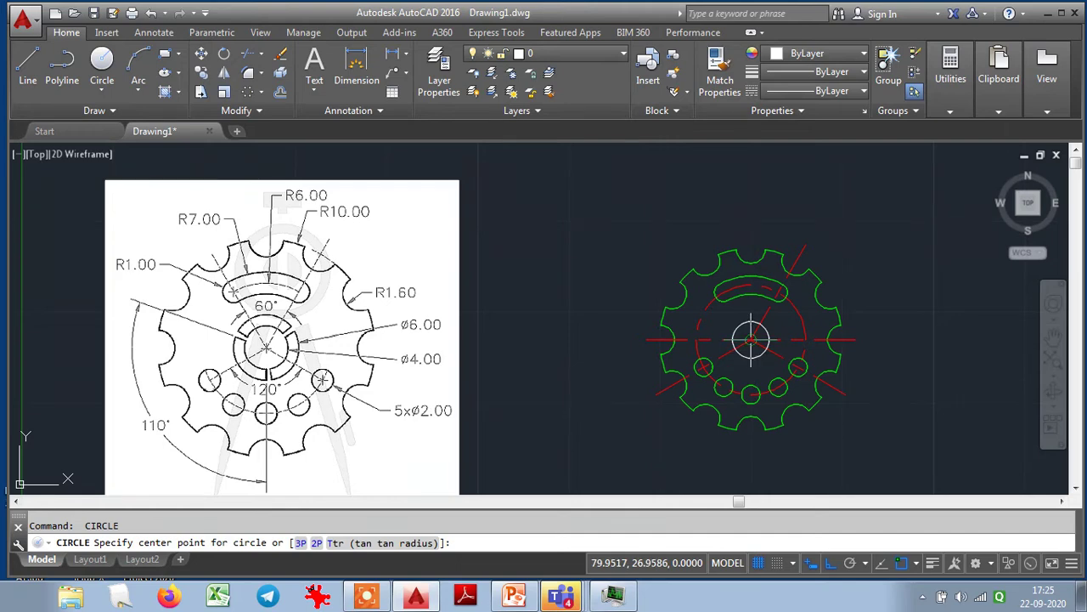
pyautogui.click(752, 340)
pyautogui.write('3')
pyautogui.press('Return')
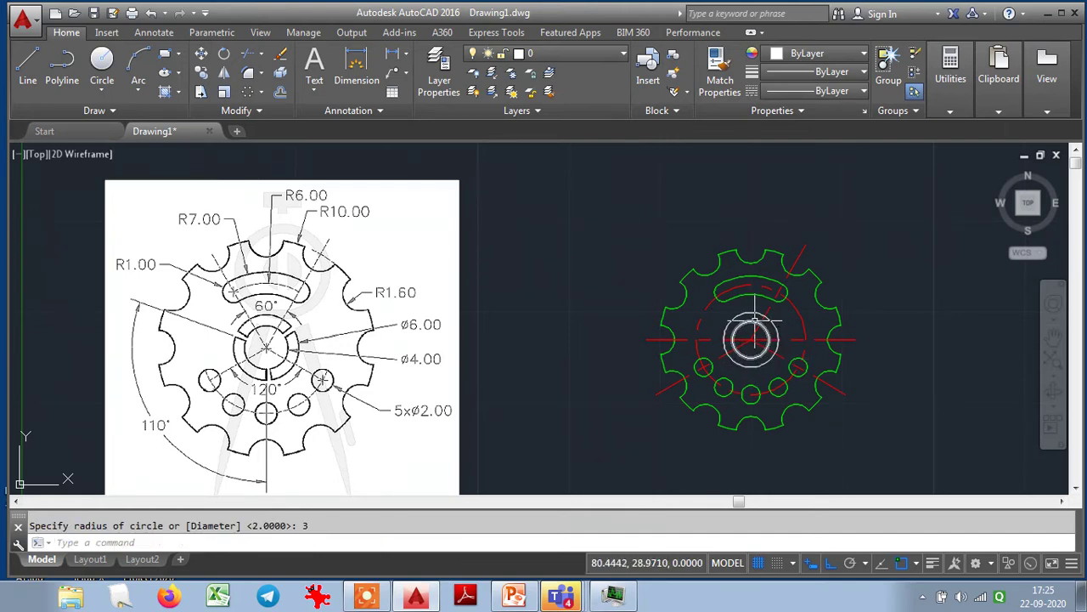
# - Window-select the two centre circles to check them, then clear the selection
pyautogui.click(710, 286)
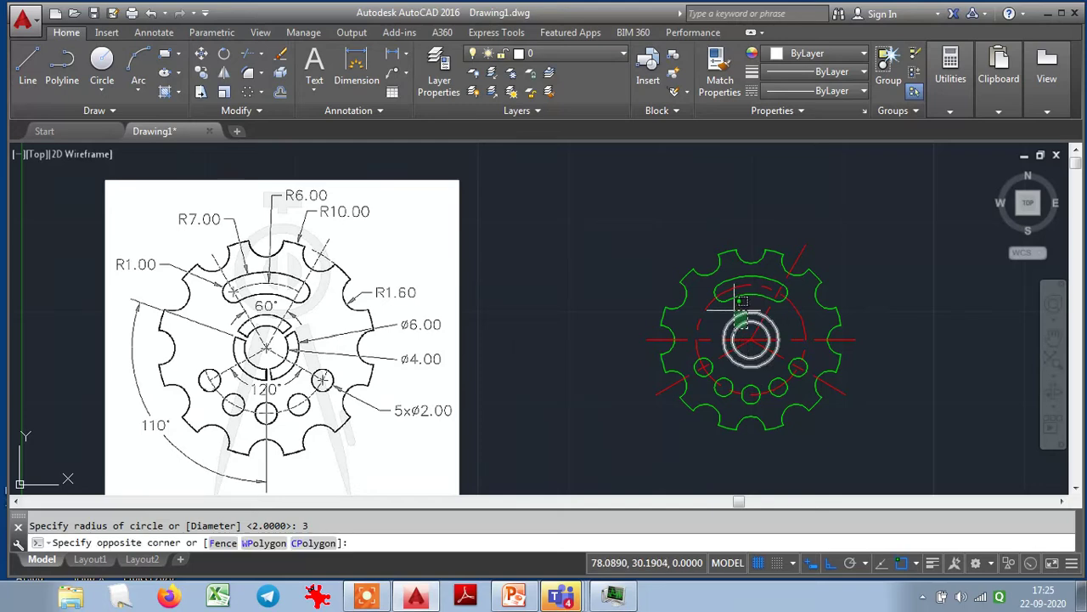
pyautogui.click(781, 369)
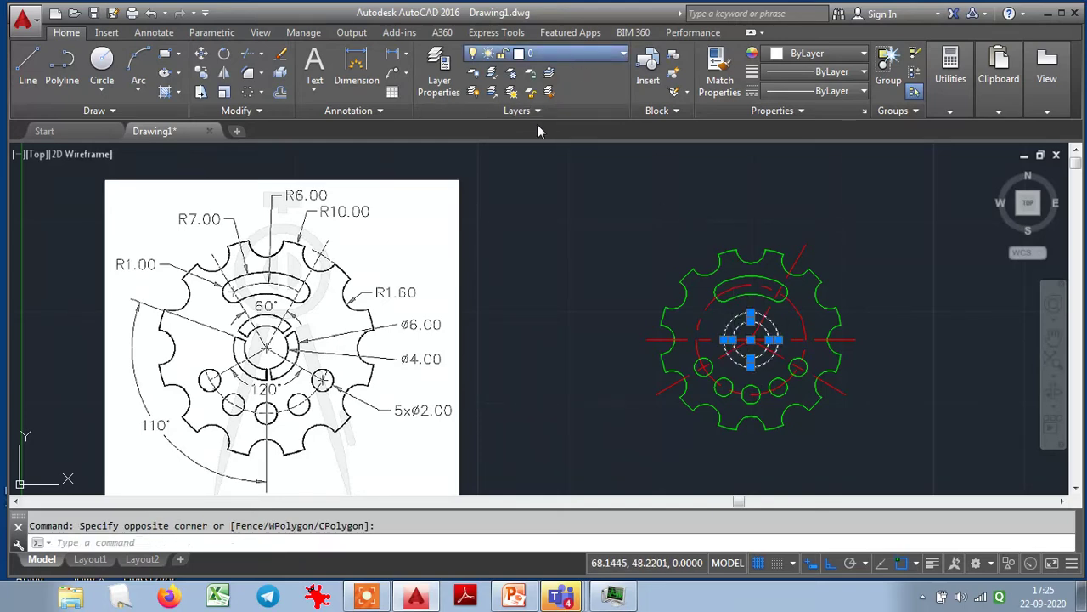
pyautogui.press('Escape')
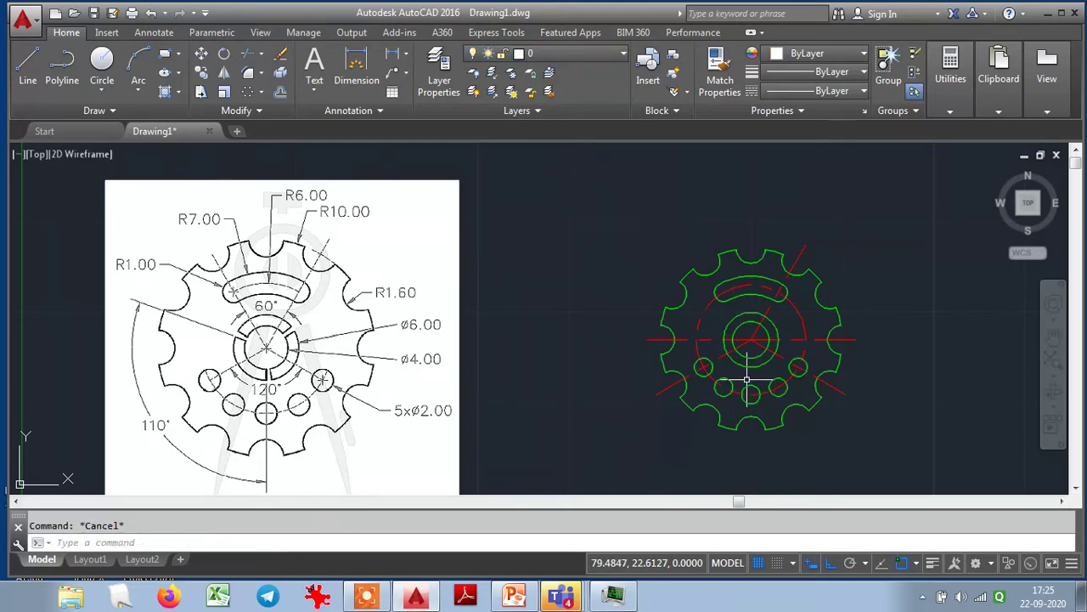
pyautogui.write('l')
pyautogui.press('Return')
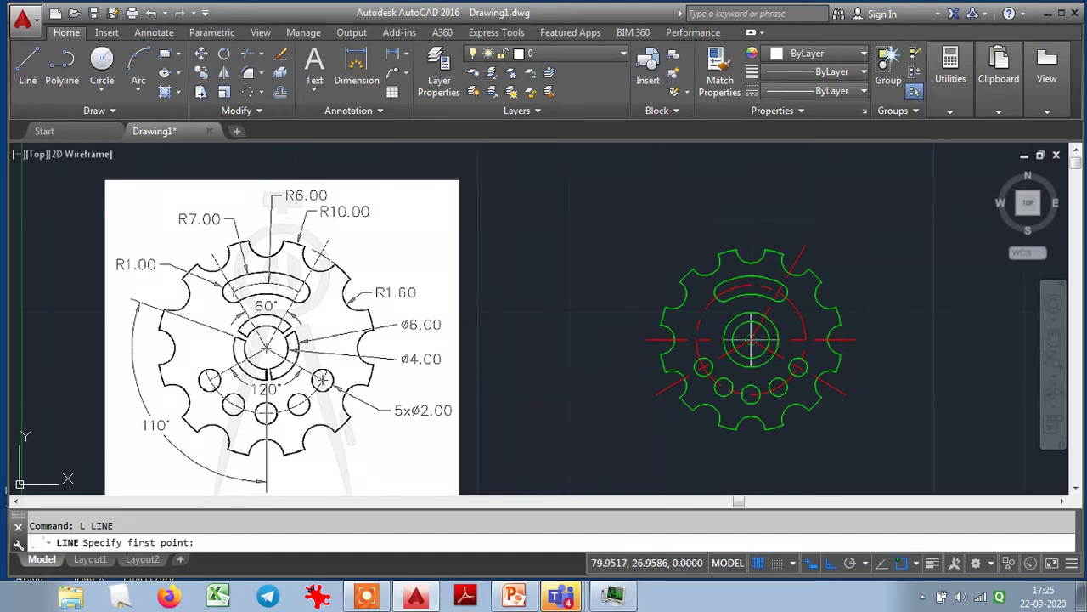
# - Draw a vertical line straight down from the plate centre
pyautogui.click(751, 340)
pyautogui.click(751, 459)
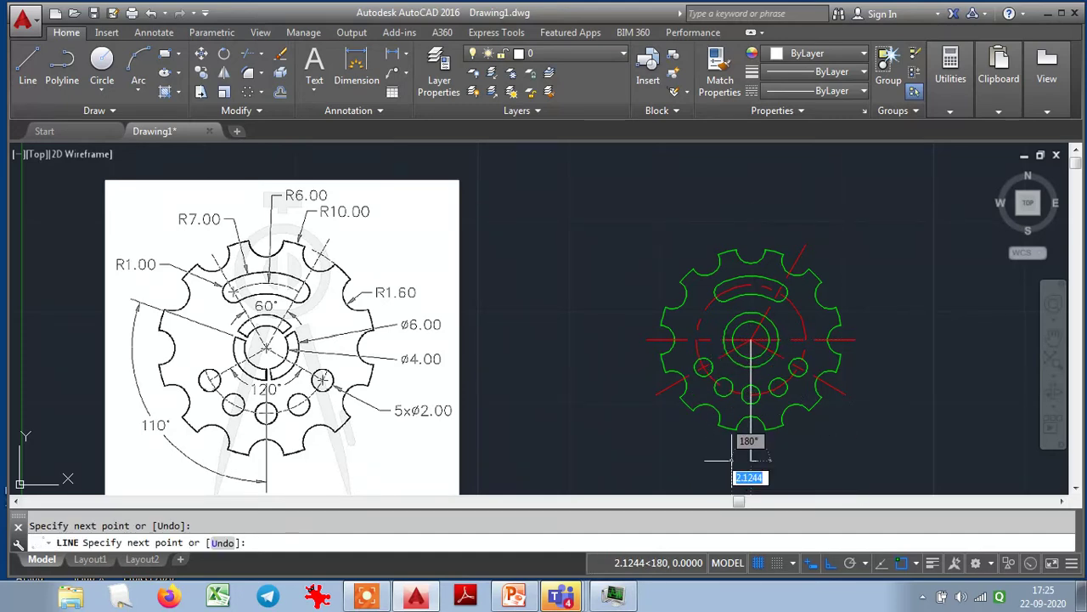
pyautogui.press('Escape')
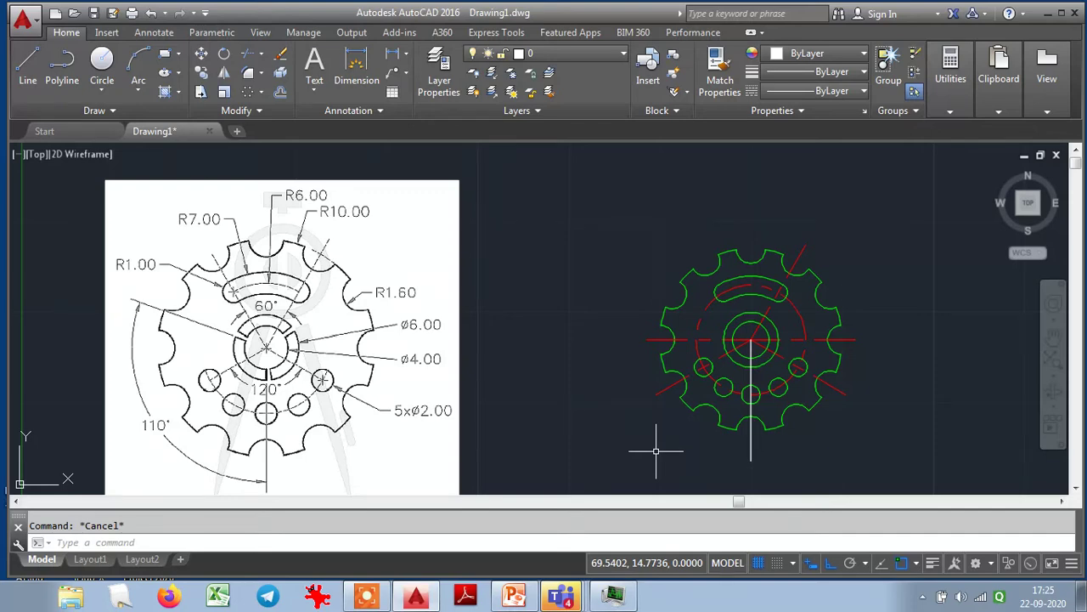
# - Draw a 12-unit line from the plate centre at 160°
pyautogui.write('l')
pyautogui.press('Return')
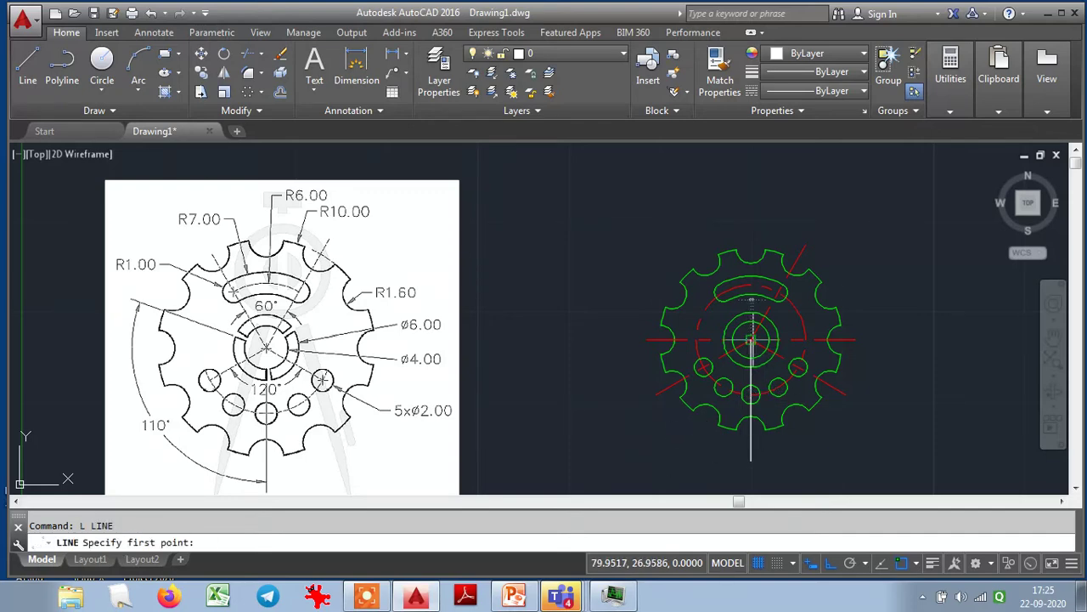
pyautogui.click(751, 340)
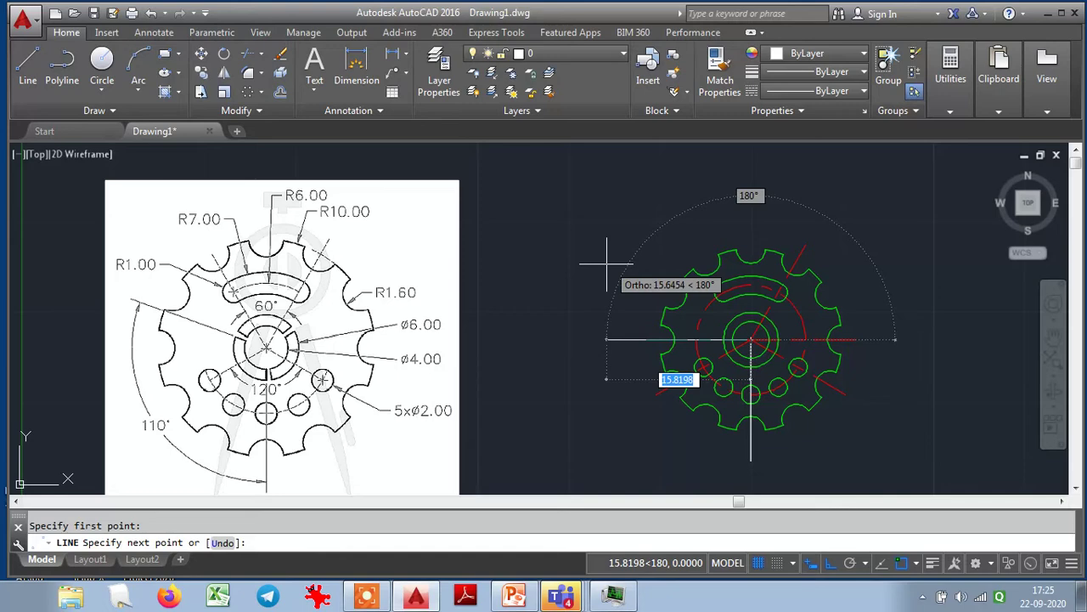
pyautogui.write('@12,')
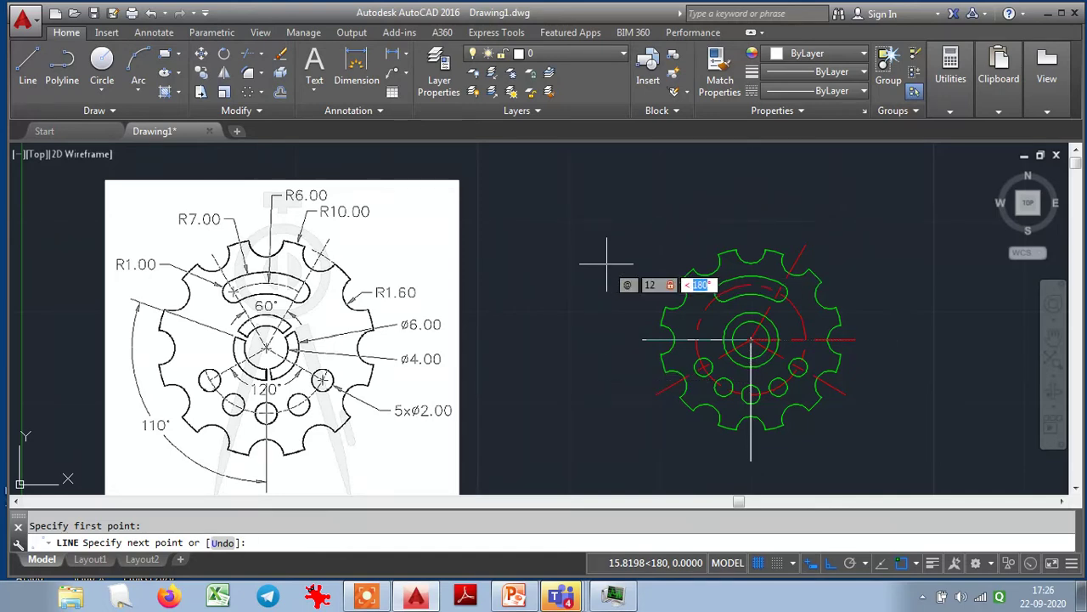
pyautogui.write('160')
pyautogui.press('Return')
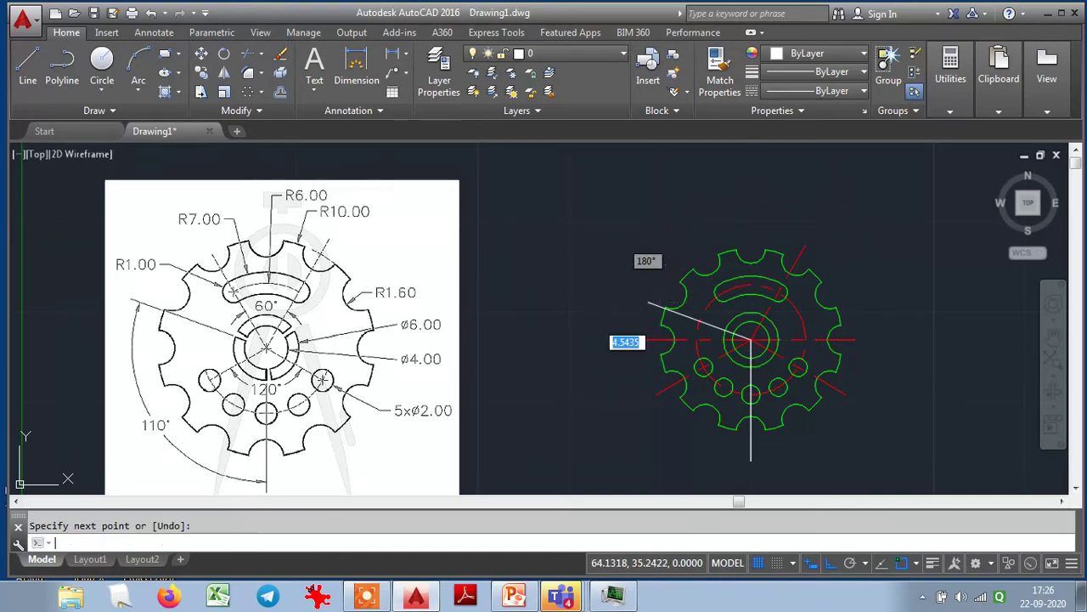
pyautogui.press('Return')
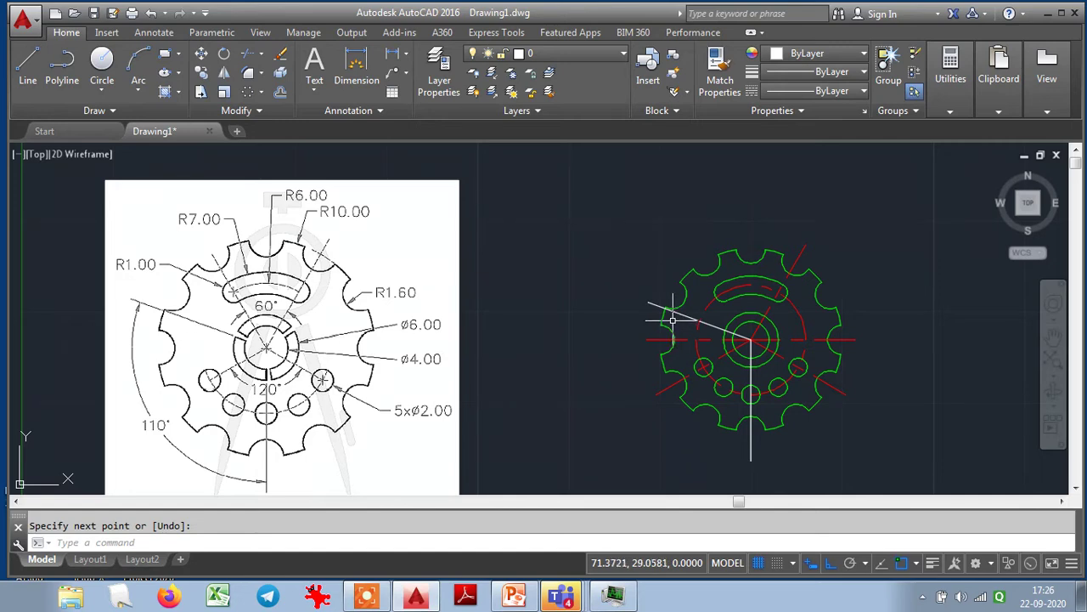
# - Start an angular dimension between the slanted and vertical lines, then cancel it
pyautogui.click(406, 54)
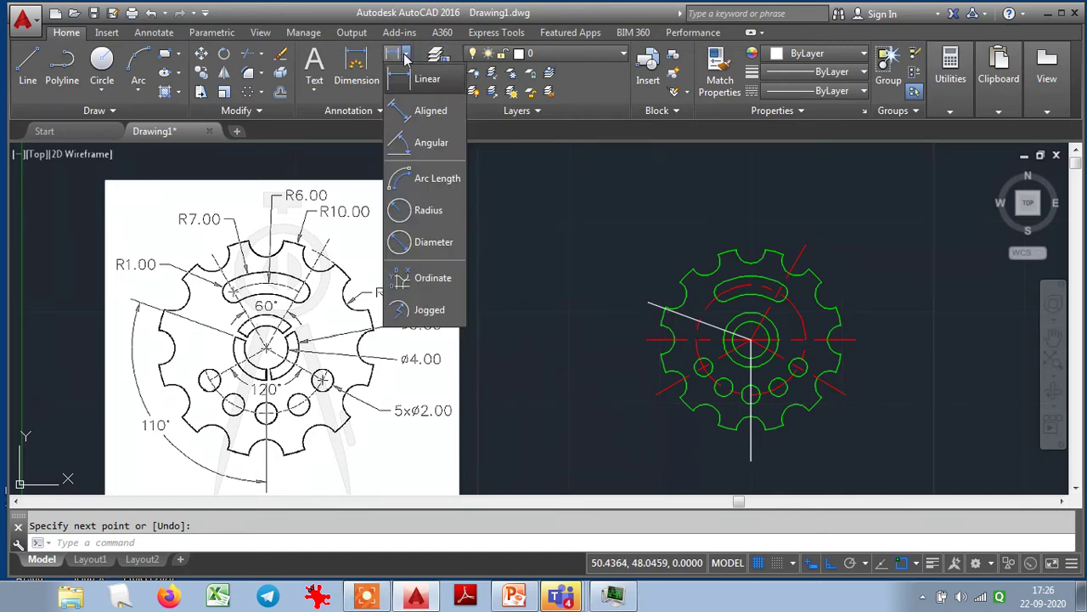
pyautogui.click(420, 144)
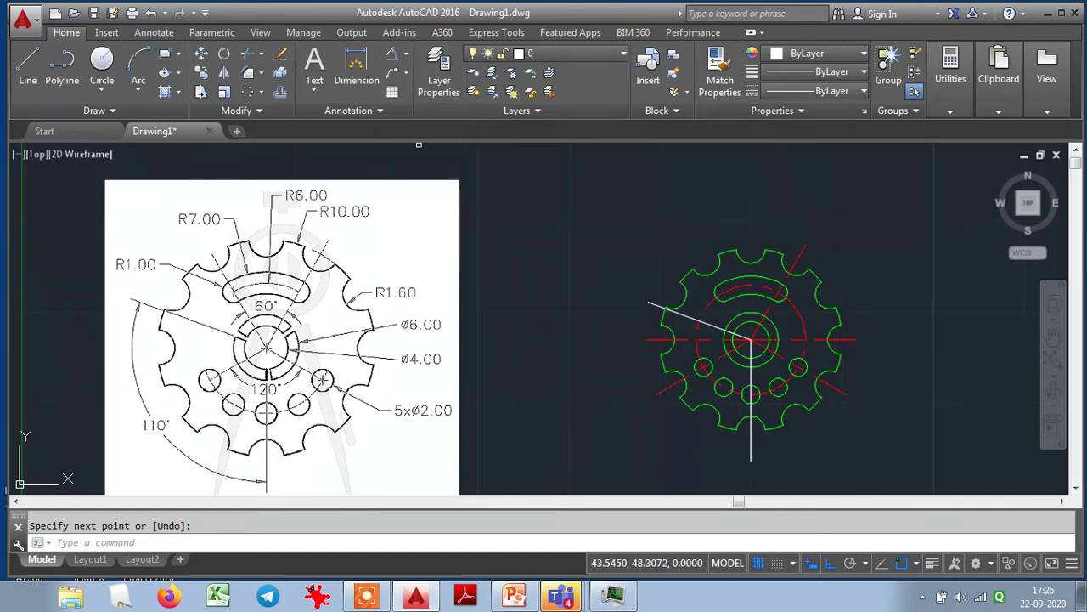
pyautogui.click(686, 317)
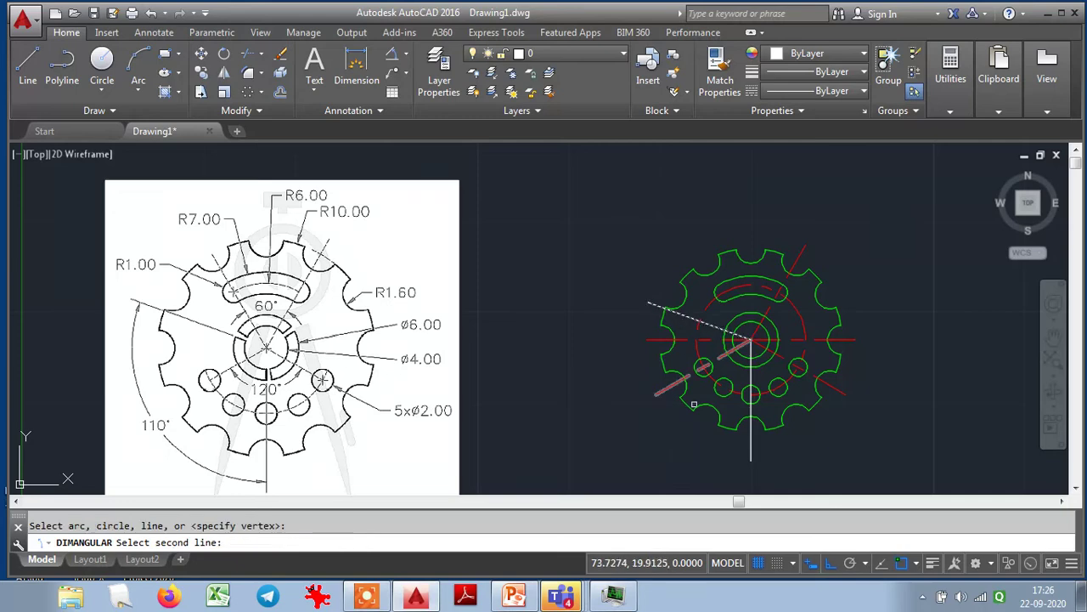
pyautogui.click(752, 448)
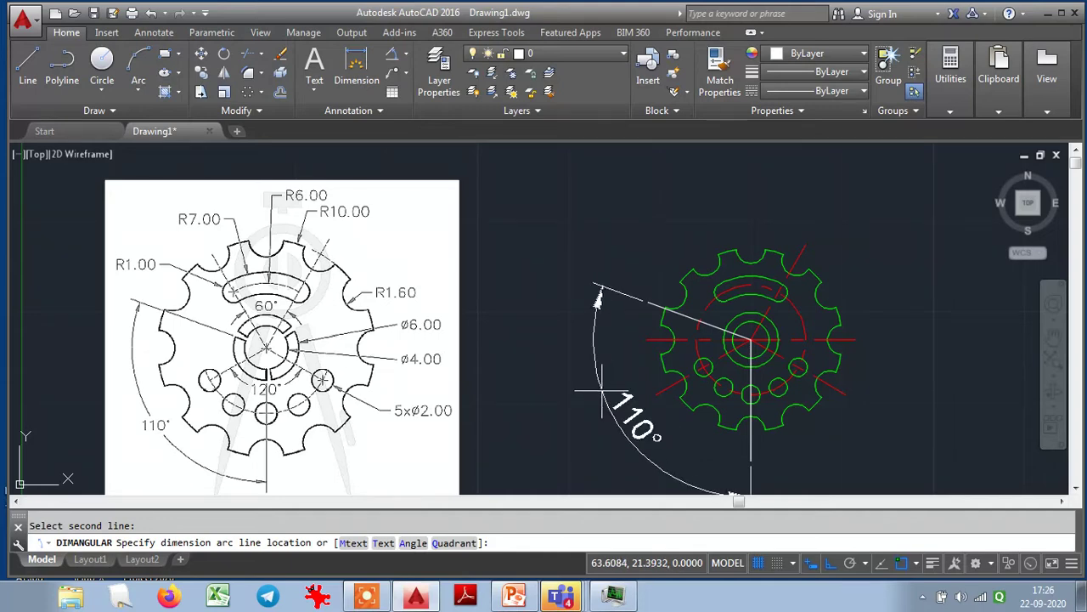
pyautogui.press('Escape')
# - Move the vertical line and the diagonal line below the gear centre onto layer 2
pyautogui.click(762, 460)
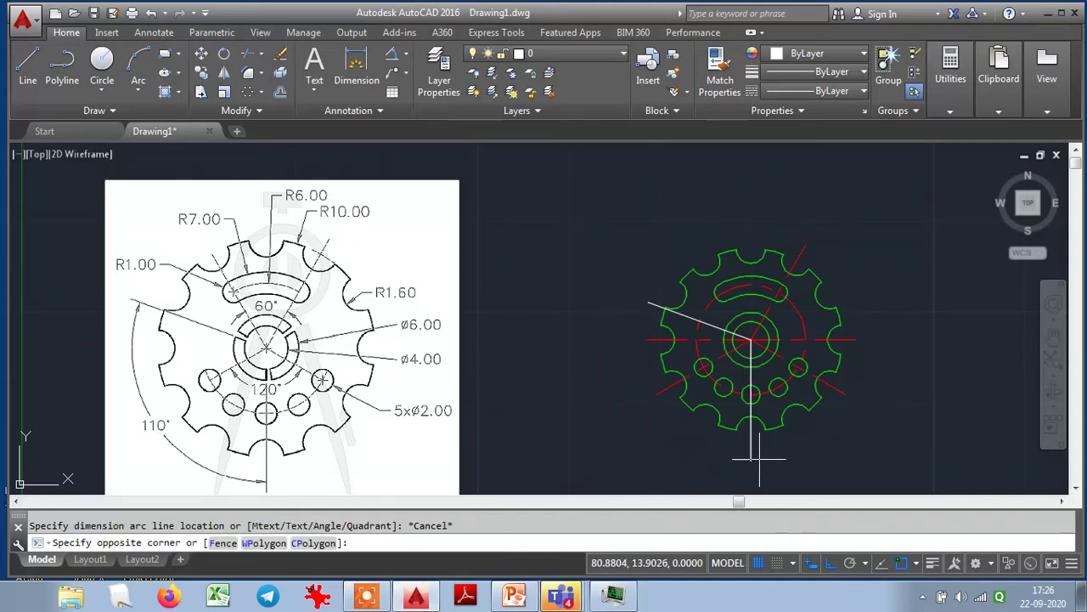
pyautogui.click(730, 456)
pyautogui.click(650, 302)
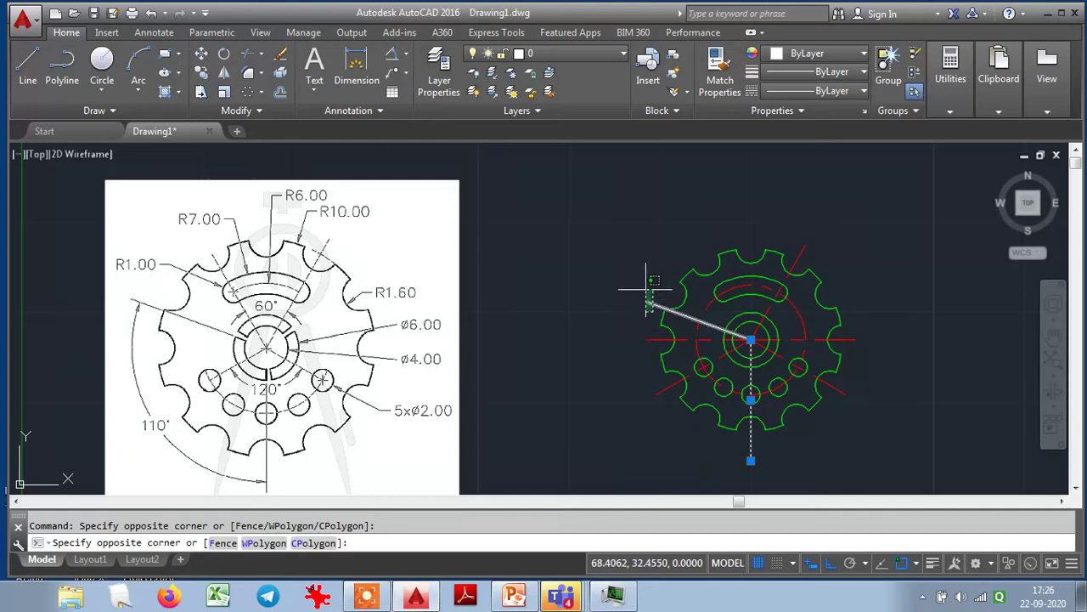
pyautogui.click(645, 289)
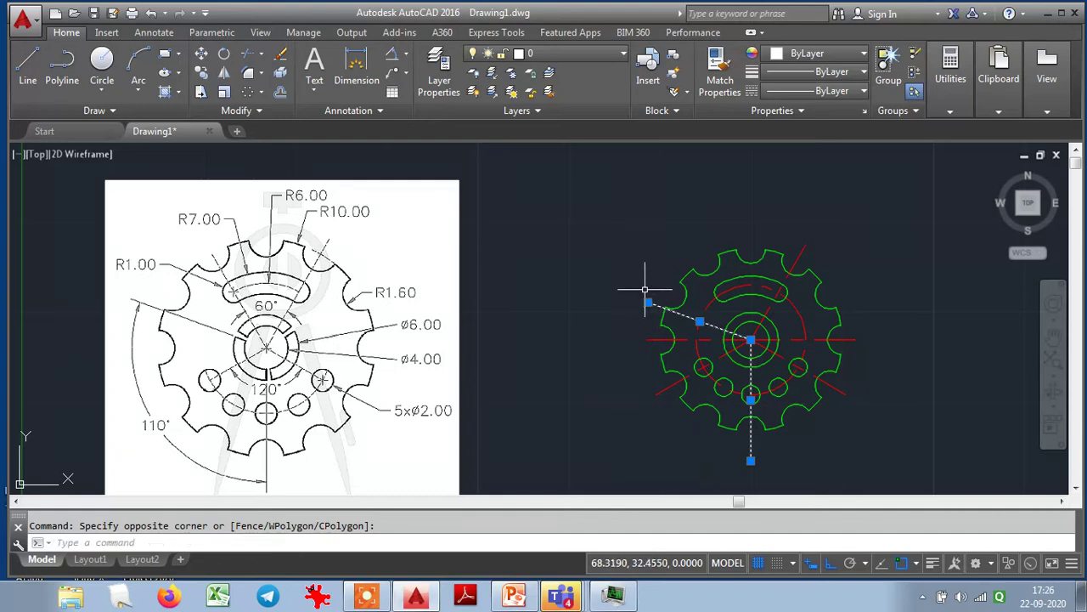
pyautogui.click(572, 58)
pyautogui.click(557, 113)
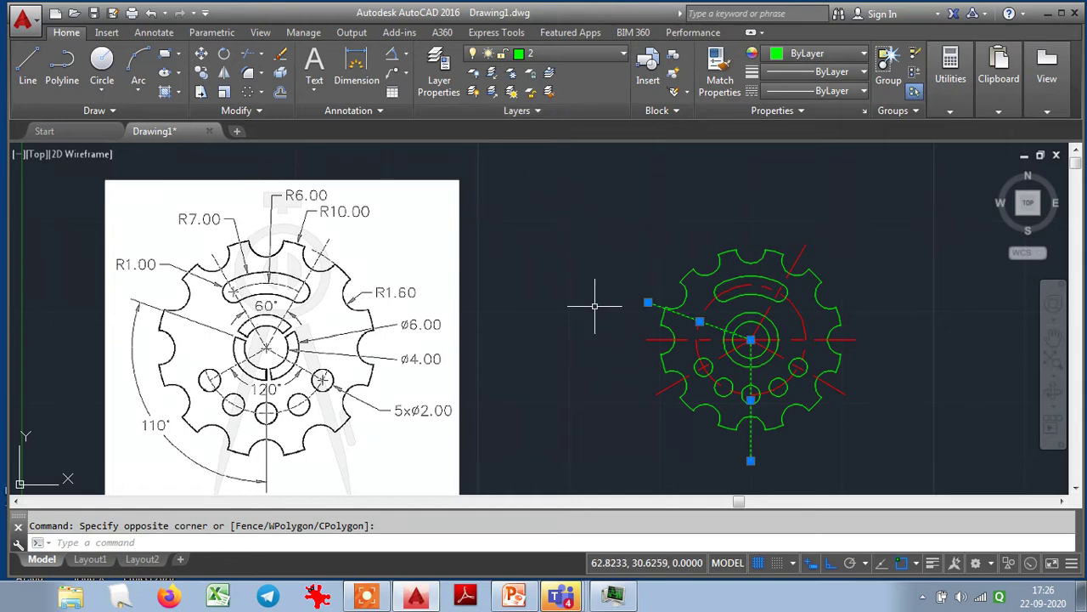
pyautogui.press('Escape')
pyautogui.scroll(4, 780, 323)
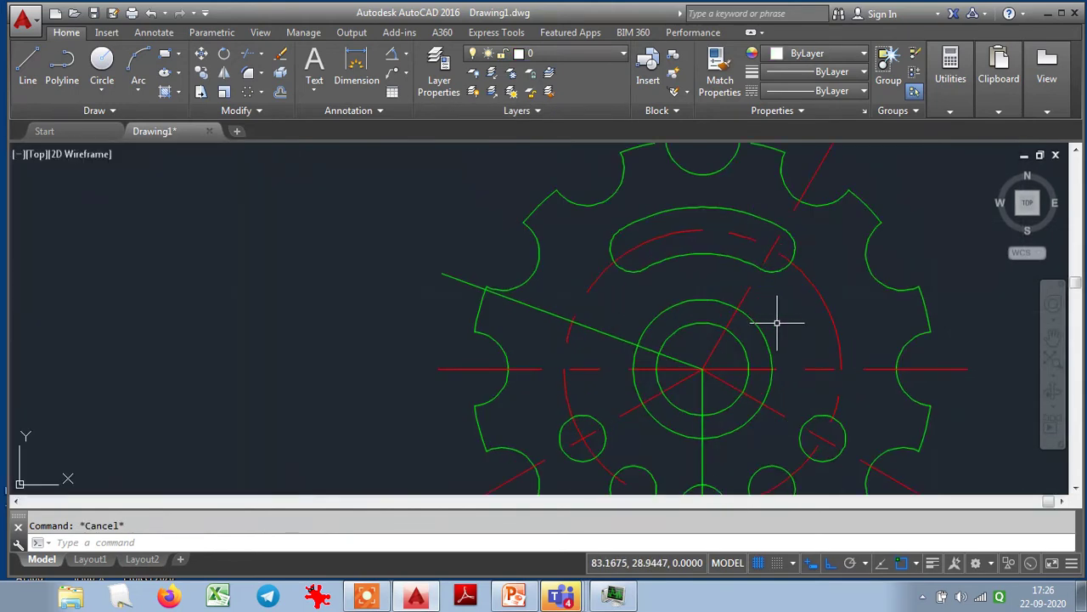
# - Start Trim (TR) and choose the hub circles and guide lines as cutting edges
pyautogui.scroll(-2, 777, 323)
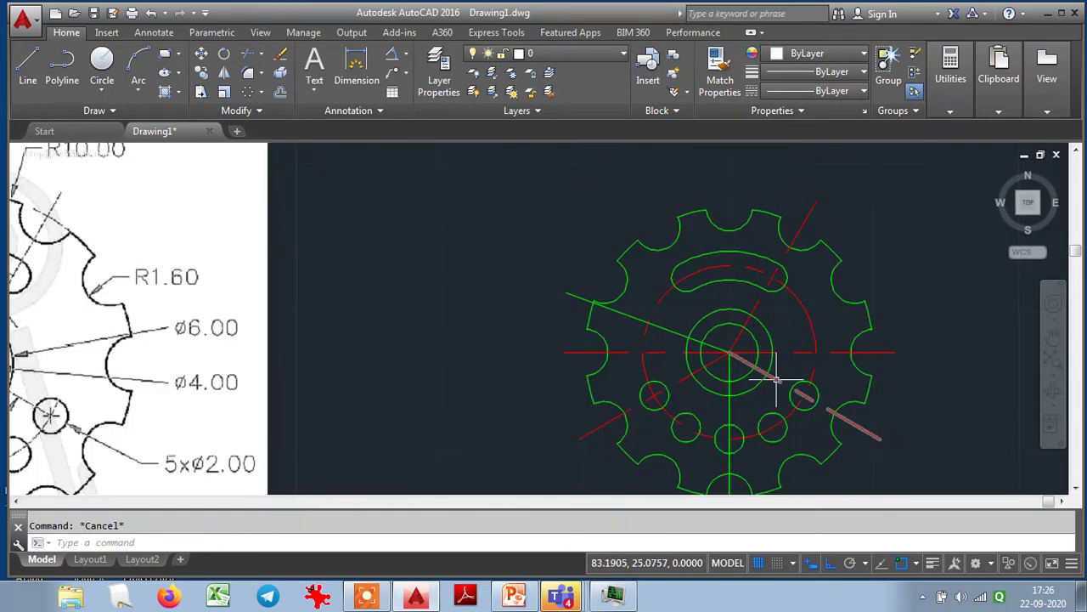
pyautogui.write('tr')
pyautogui.press('Return')
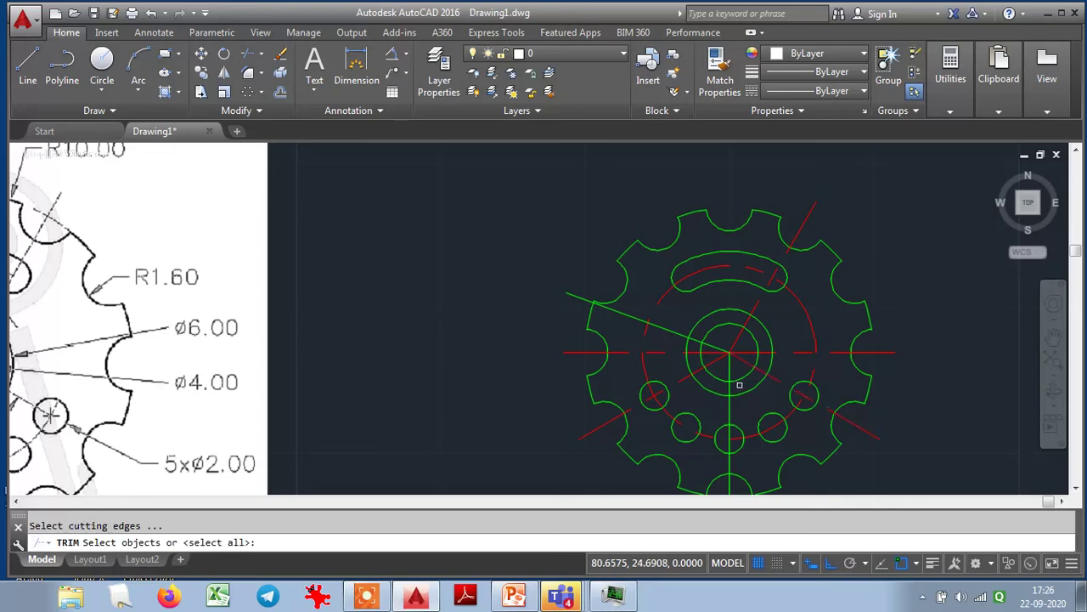
pyautogui.click(736, 395)
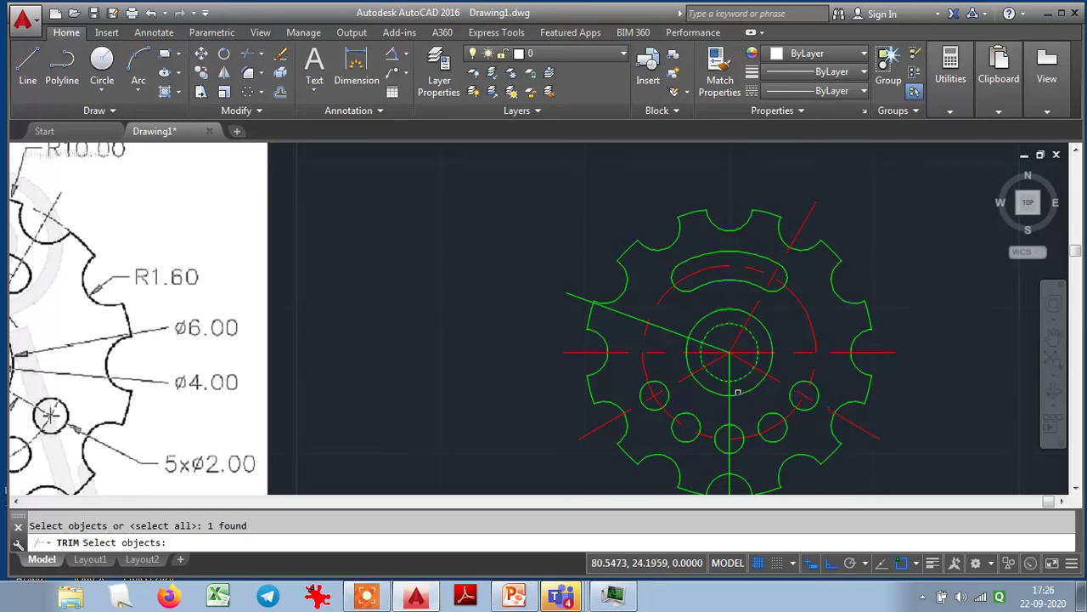
pyautogui.click(730, 399)
pyautogui.click(731, 409)
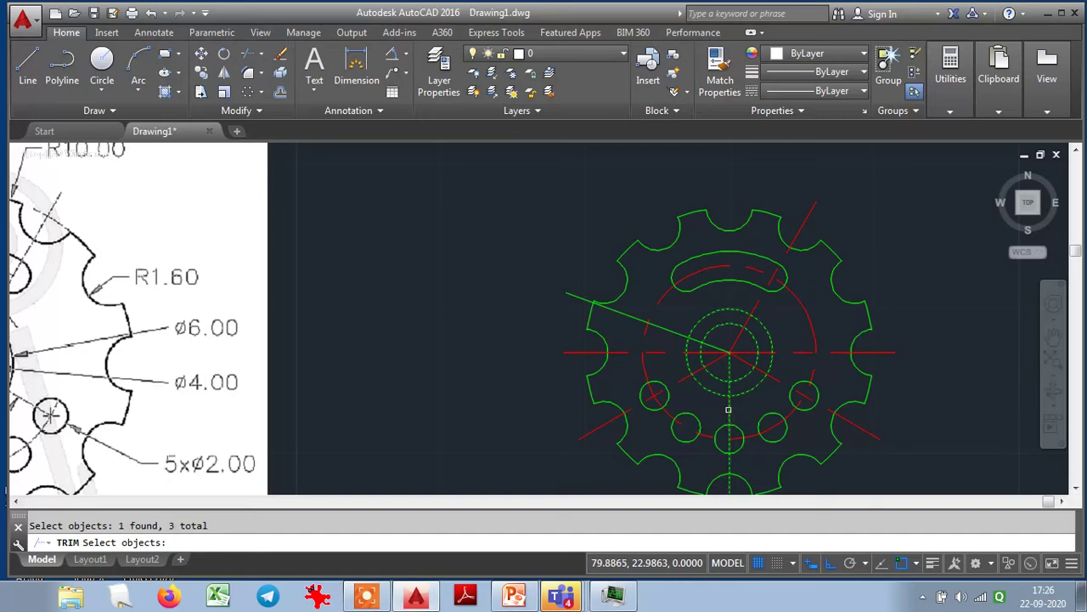
pyautogui.click(668, 329)
pyautogui.press('Return')
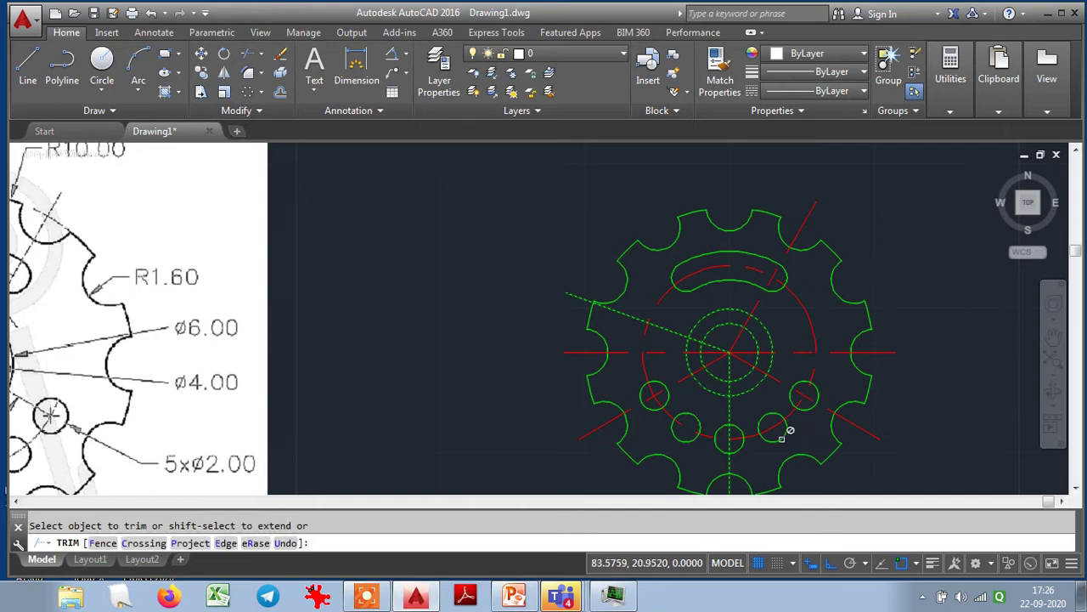
# - Trim away the diagonal, vertical and excess hub arc pieces, then zoom to extents
pyautogui.click(714, 344)
pyautogui.click(679, 332)
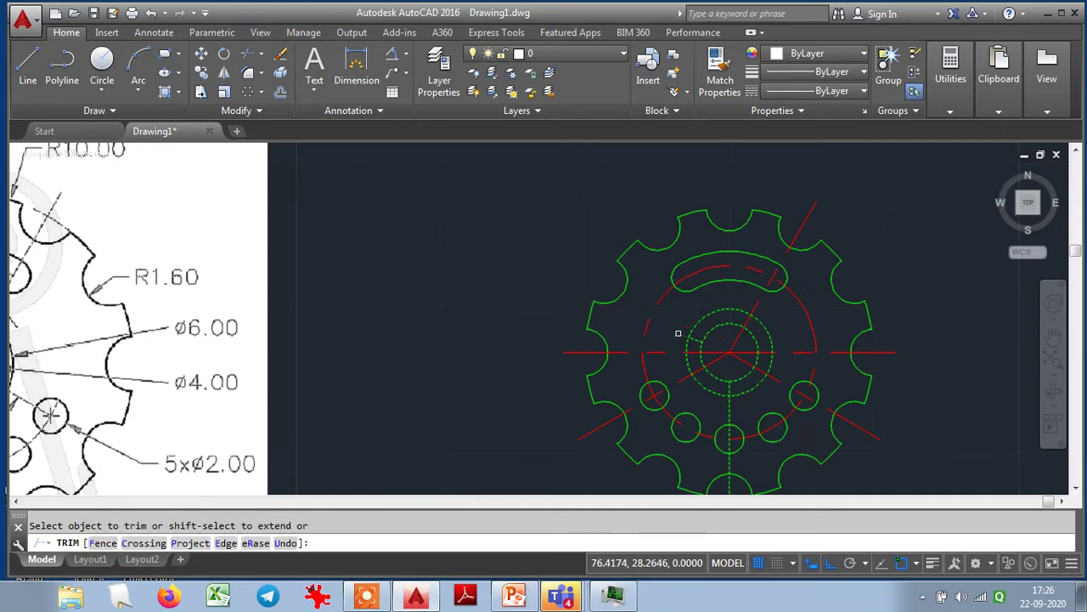
pyautogui.click(729, 413)
pyautogui.click(743, 390)
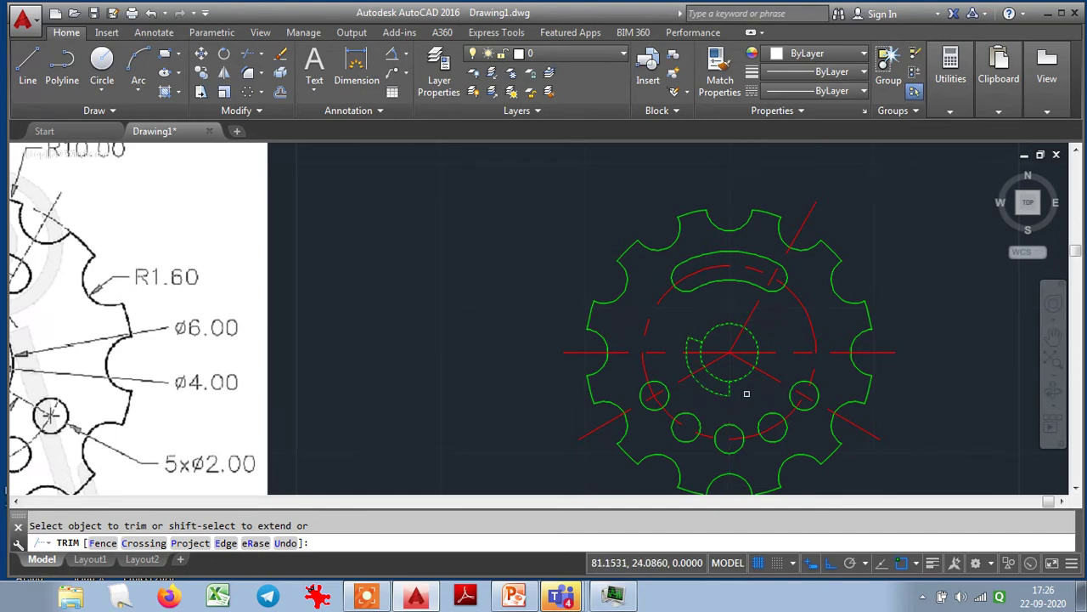
pyautogui.click(740, 382)
pyautogui.click(748, 378)
pyautogui.press('Escape')
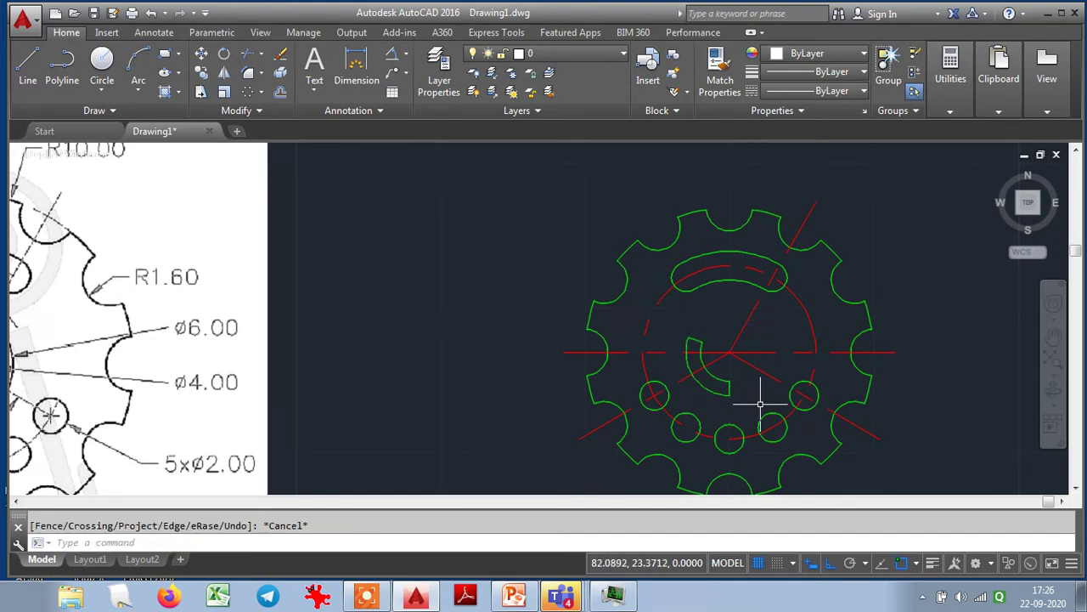
pyautogui.write('z')
pyautogui.press('Return')
pyautogui.write('e')
pyautogui.press('Return')
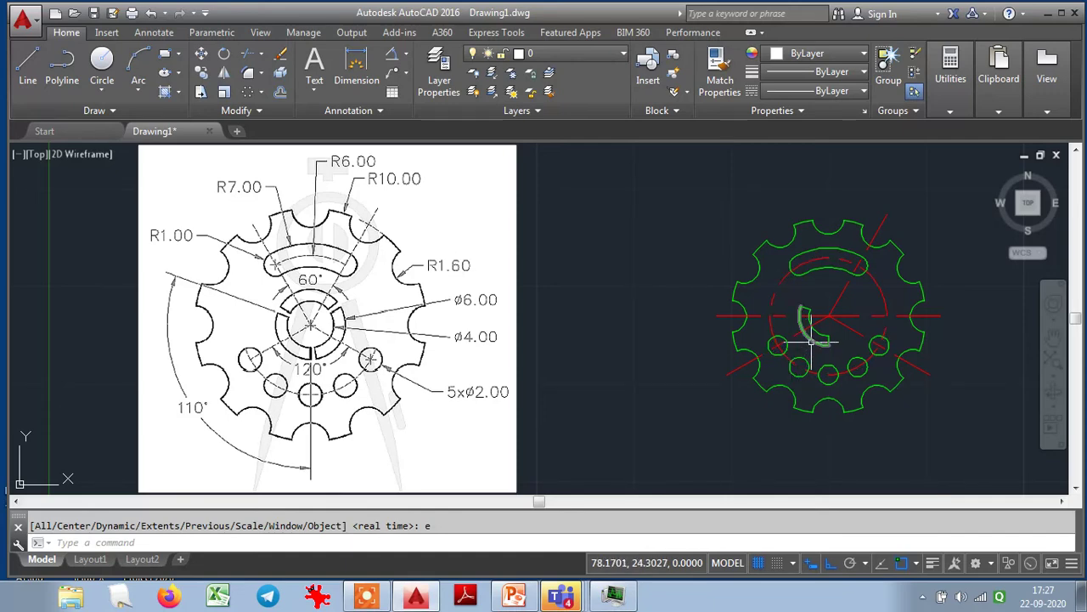
# - Polar-array the curved hub segment around the gear centre as 3 items, then zoom extents
pyautogui.click(248, 93)
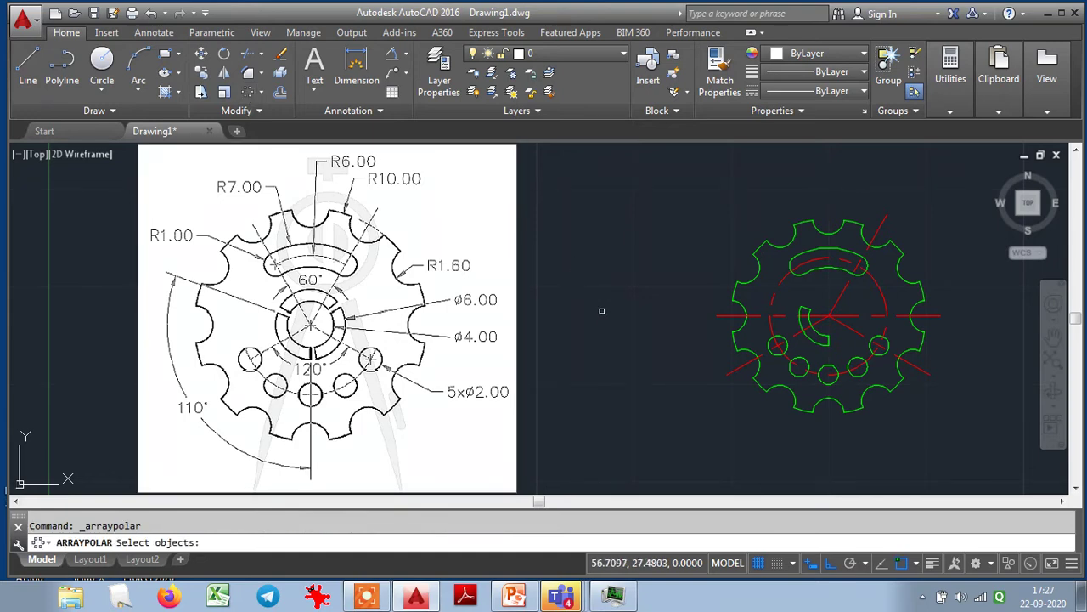
pyautogui.click(811, 343)
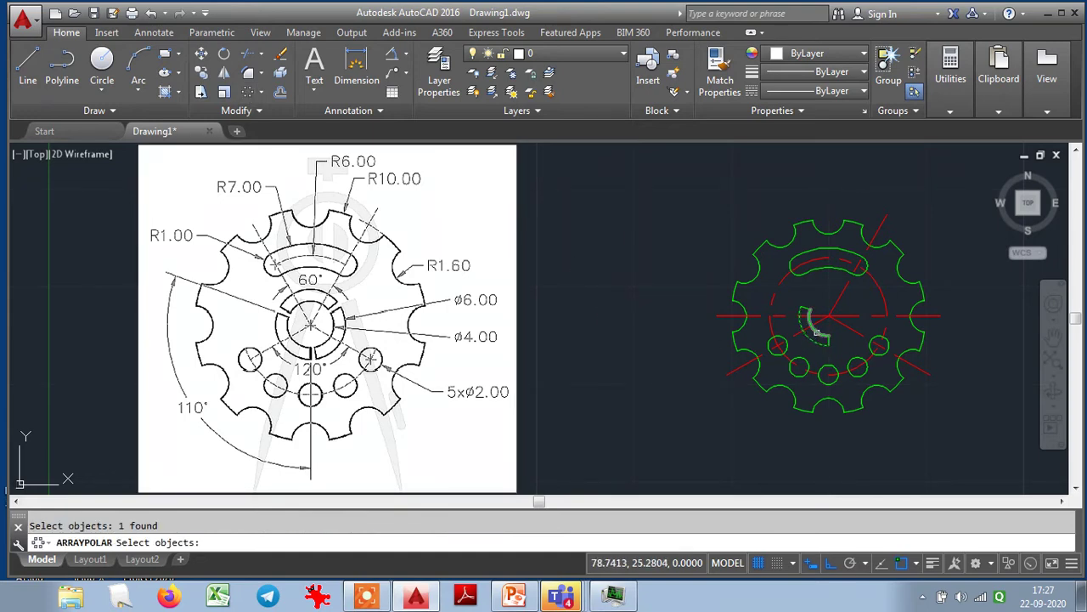
pyautogui.click(827, 340)
pyautogui.click(800, 310)
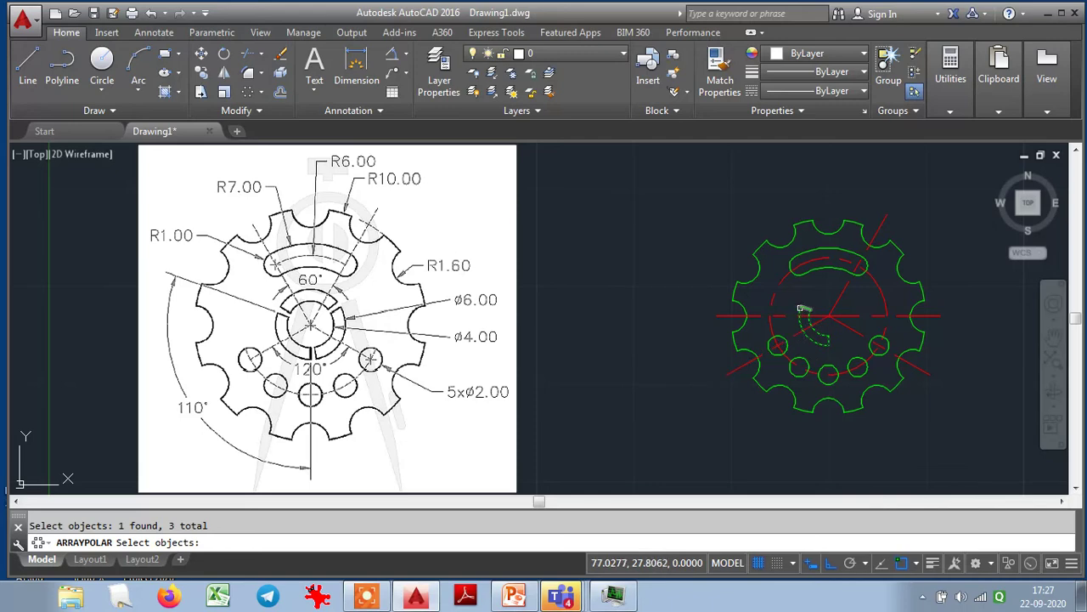
pyautogui.press('Return')
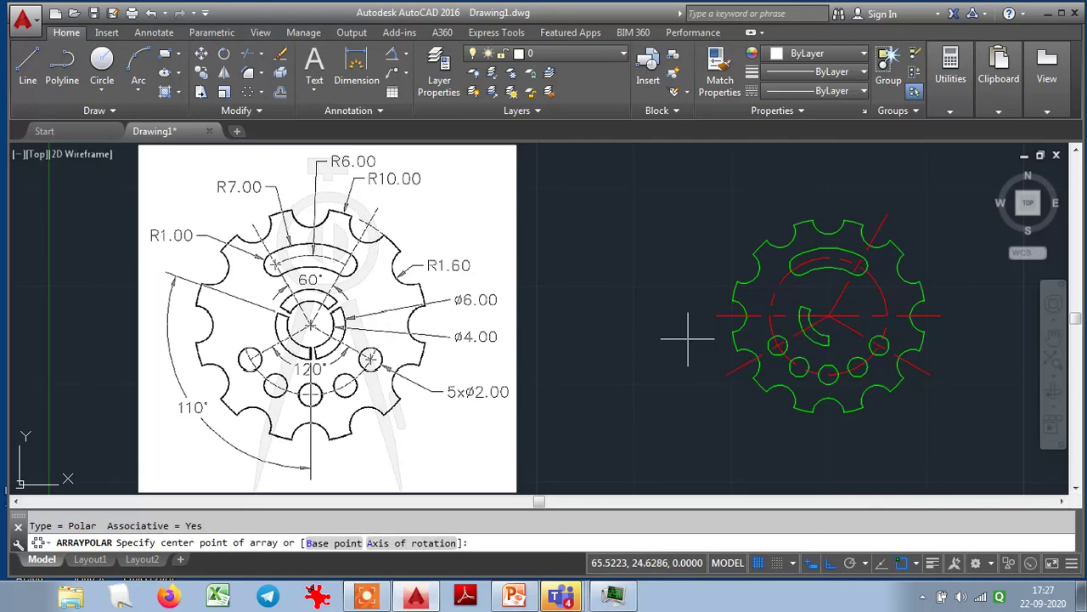
pyautogui.click(828, 316)
pyautogui.write('3')
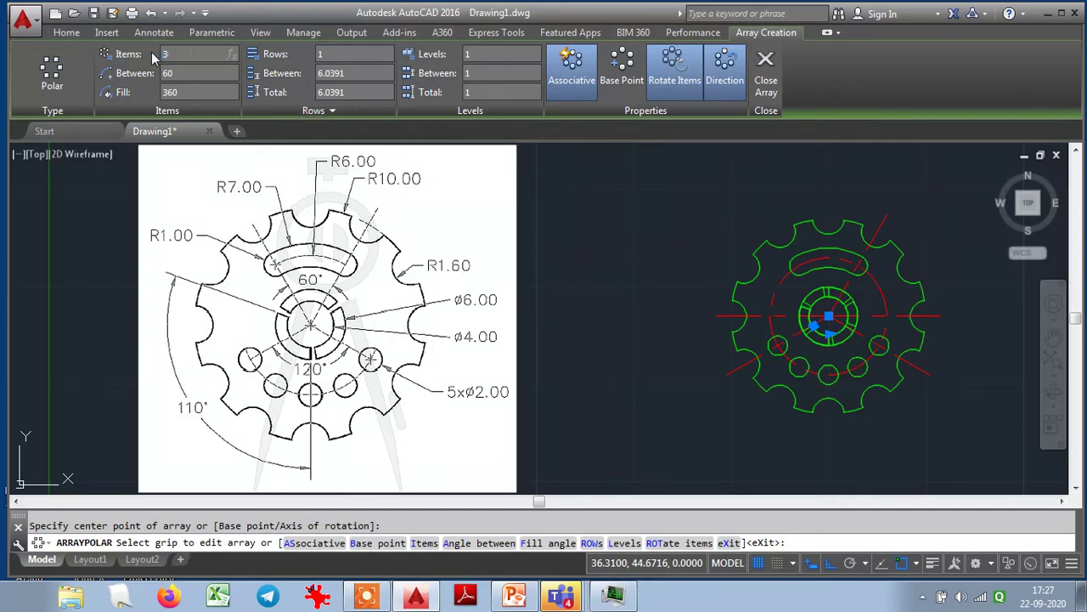
pyautogui.press('Return')
pyautogui.click(765, 73)
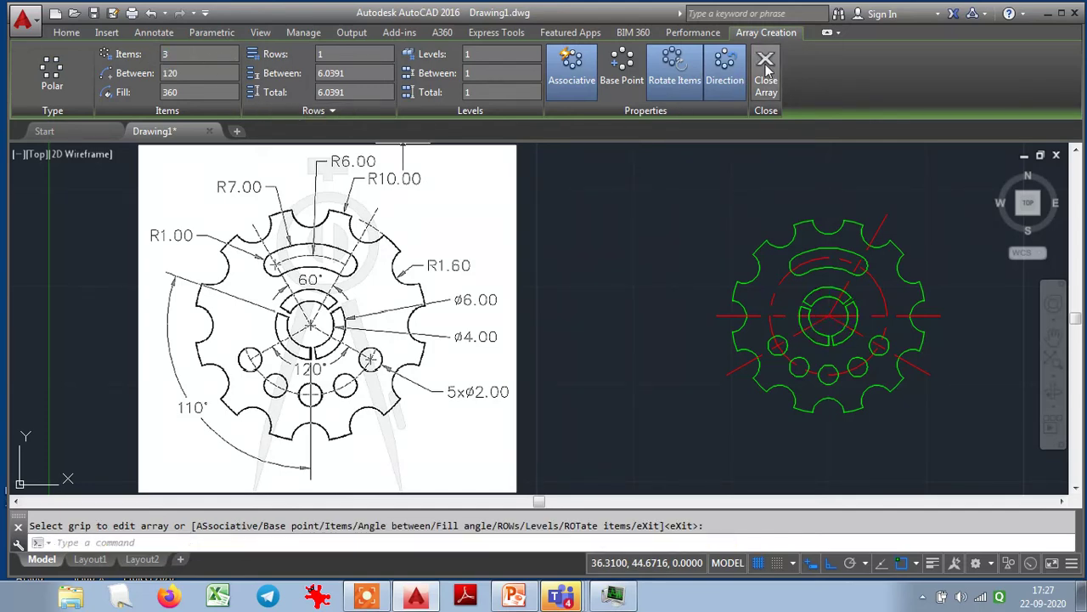
pyautogui.write('z')
pyautogui.press('Return')
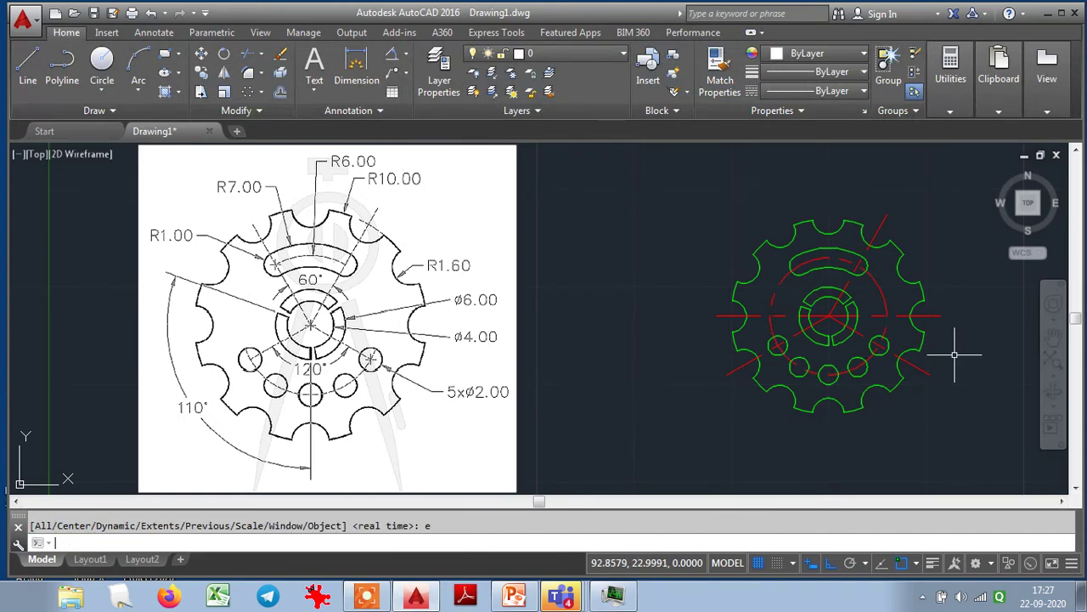
pyautogui.write('e')
pyautogui.press('Return')
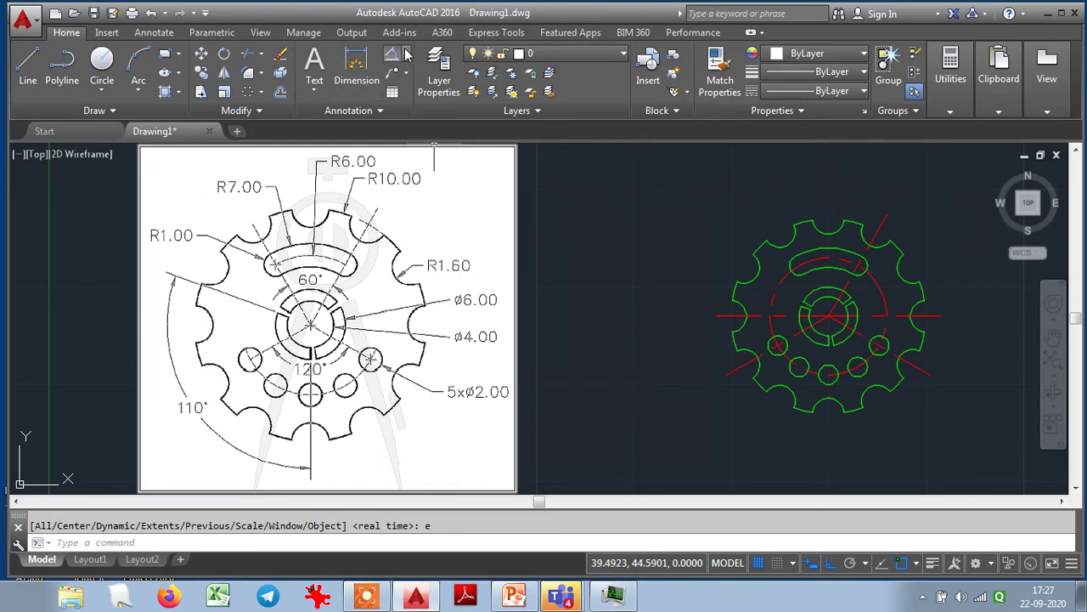
# - Cancel an oversized angular dimension and reduce the dimension scale by entering 4
pyautogui.click(392, 56)
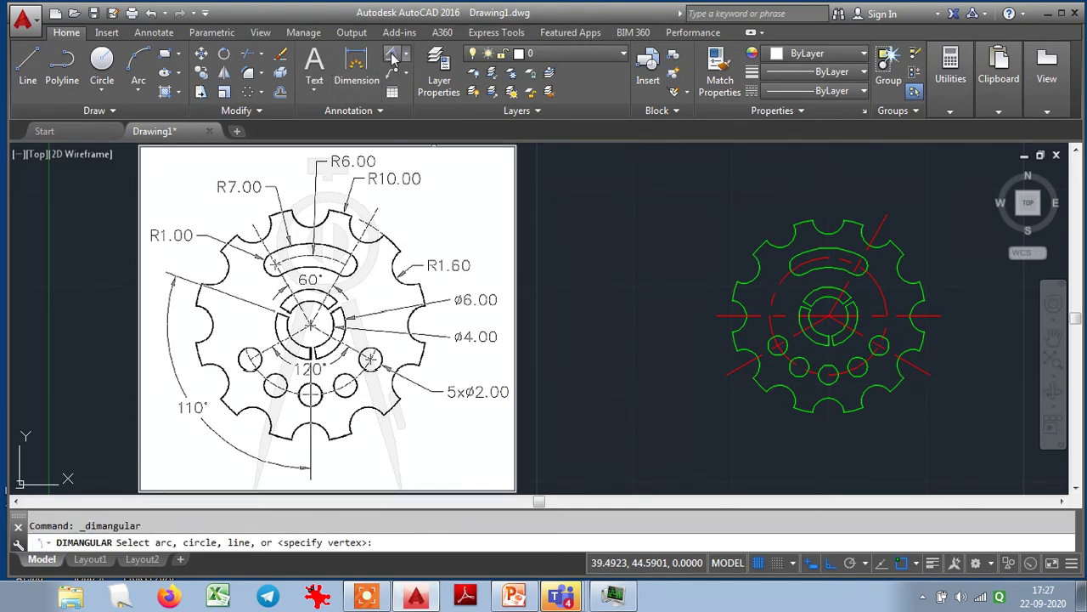
pyautogui.click(731, 374)
pyautogui.click(924, 372)
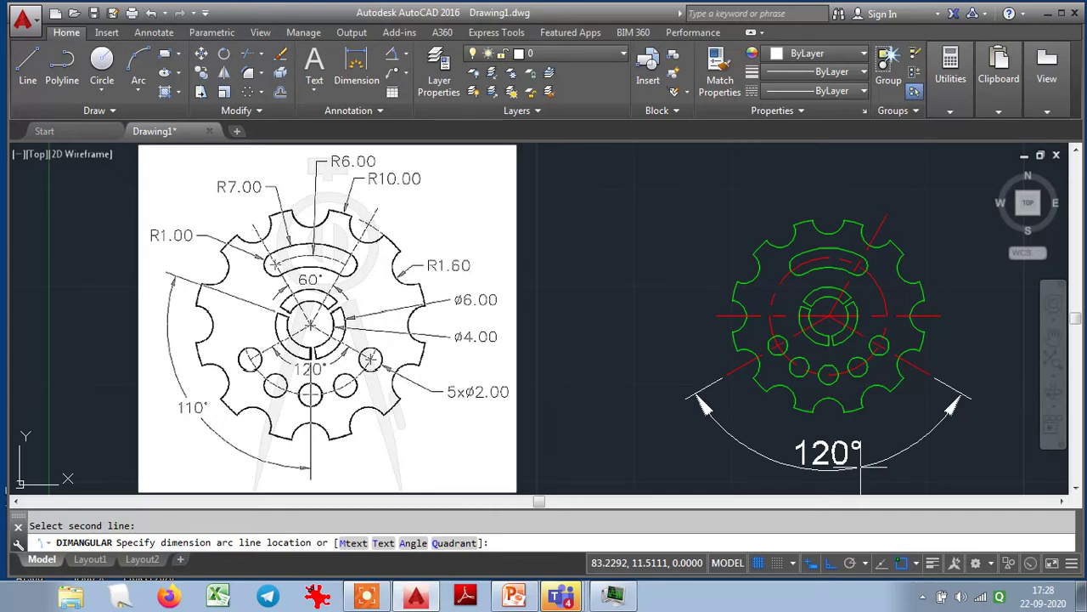
pyautogui.press('Escape')
pyautogui.write('DIMSCALE')
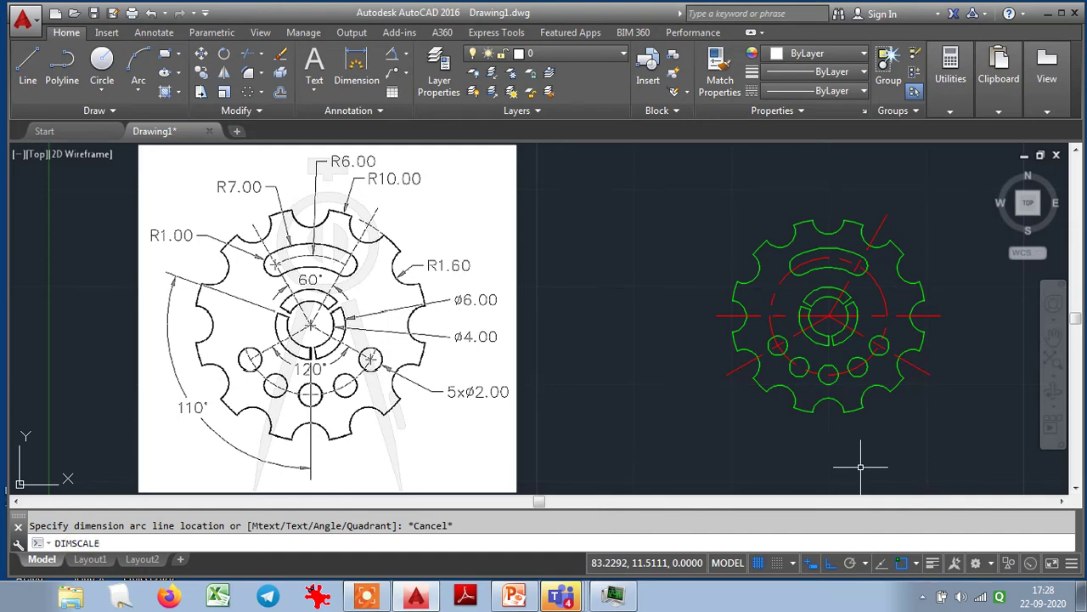
pyautogui.press('Return')
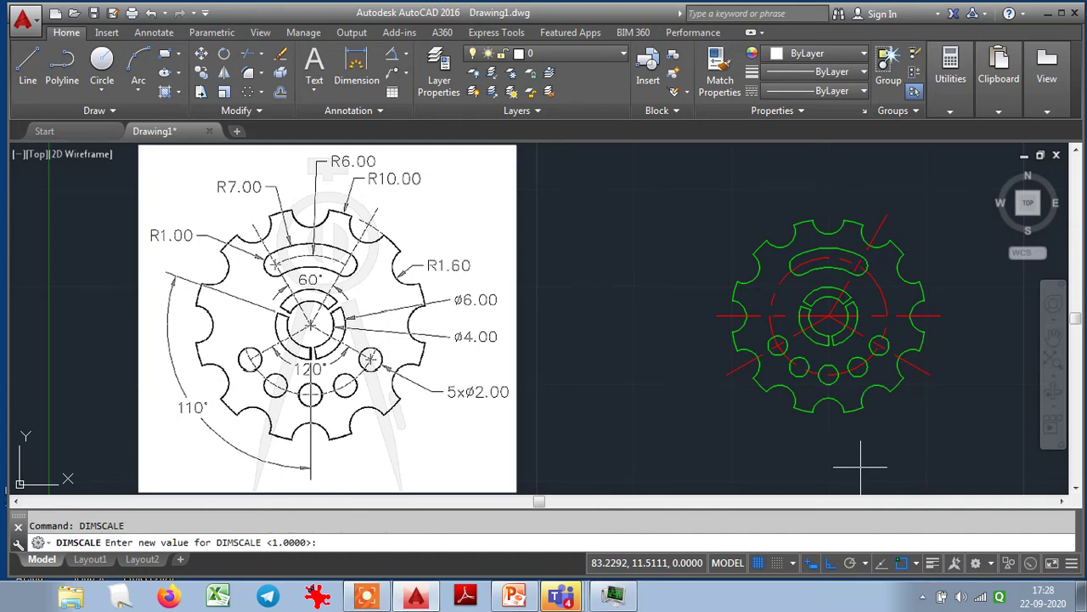
pyautogui.write('0.4')
pyautogui.press('Return')
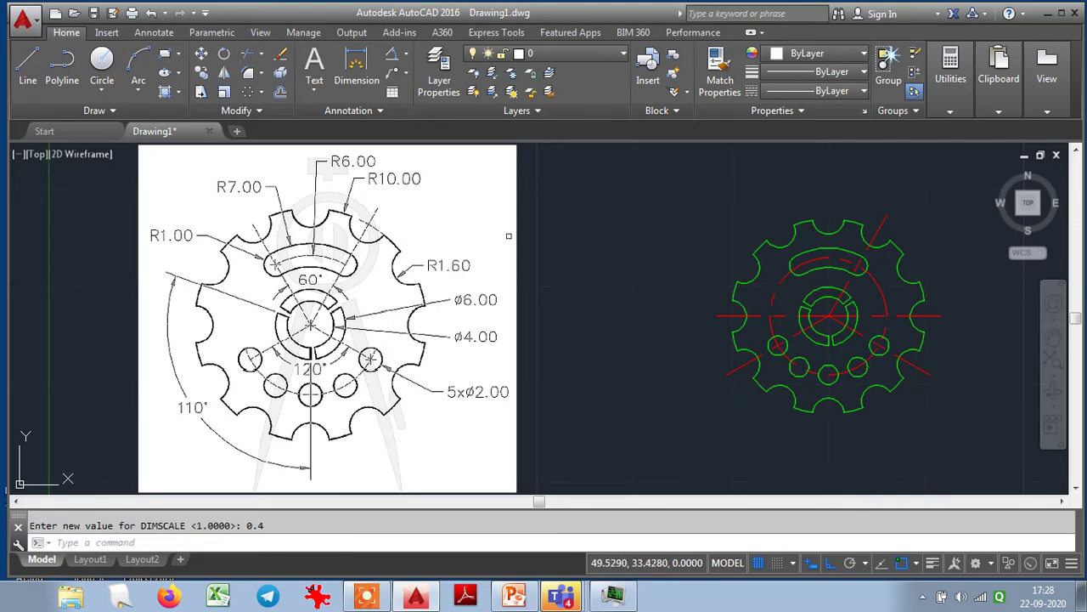
# - Place the 120° angular dimension between the two outer lower-hole centre lines and zoom extents
pyautogui.click(393, 54)
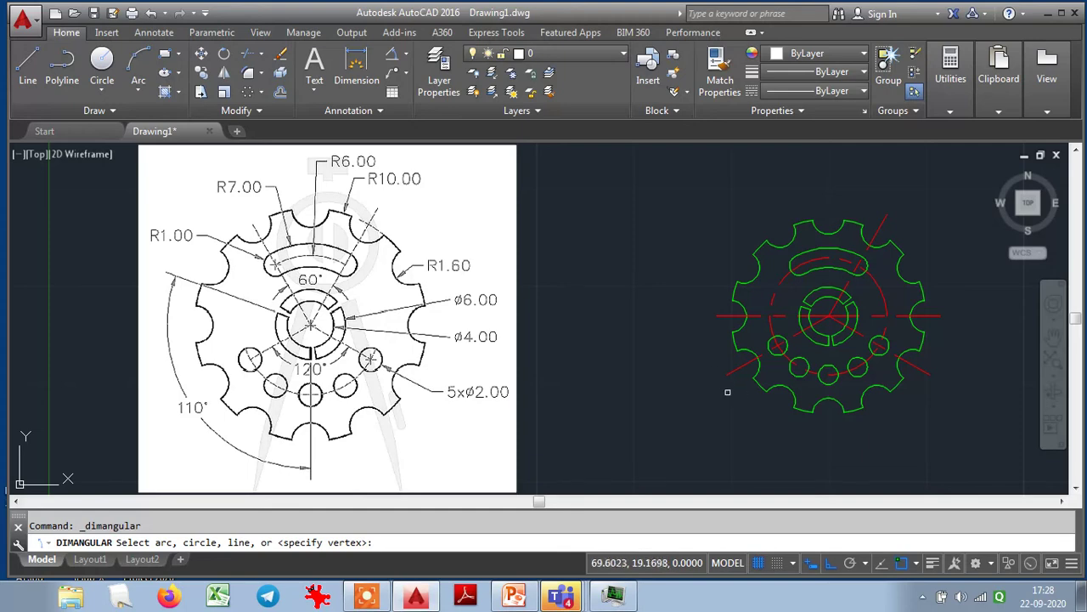
pyautogui.click(747, 363)
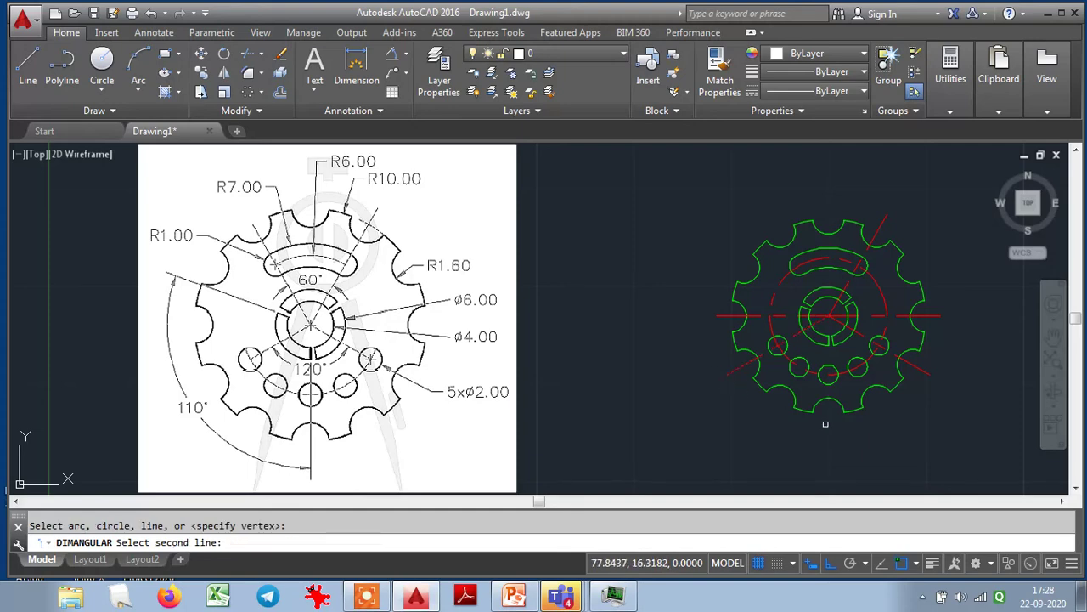
pyautogui.click(920, 372)
pyautogui.scroll(4, 830, 374)
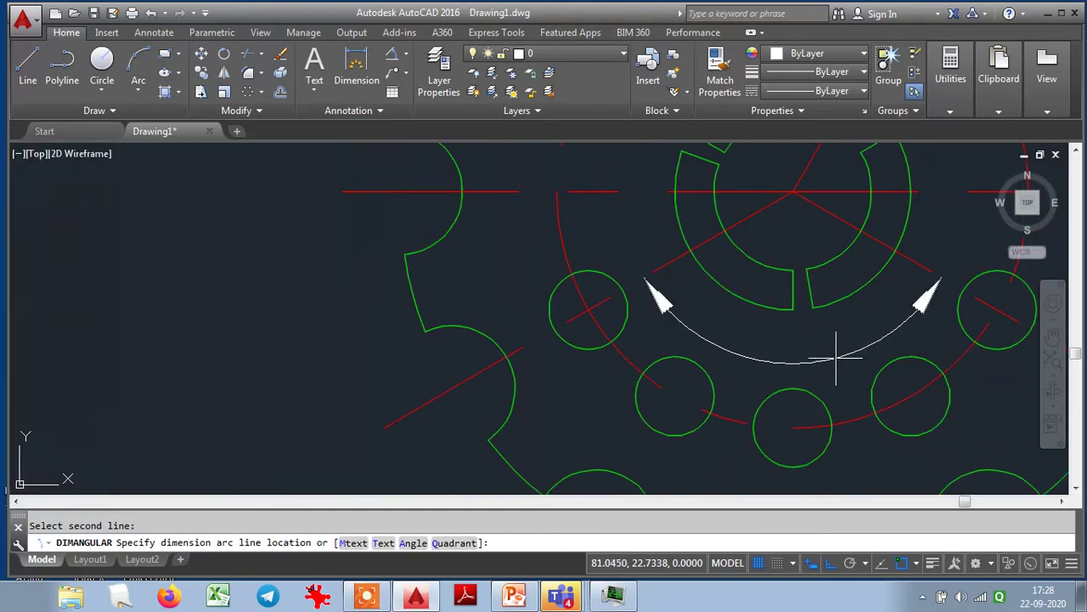
pyautogui.click(764, 348)
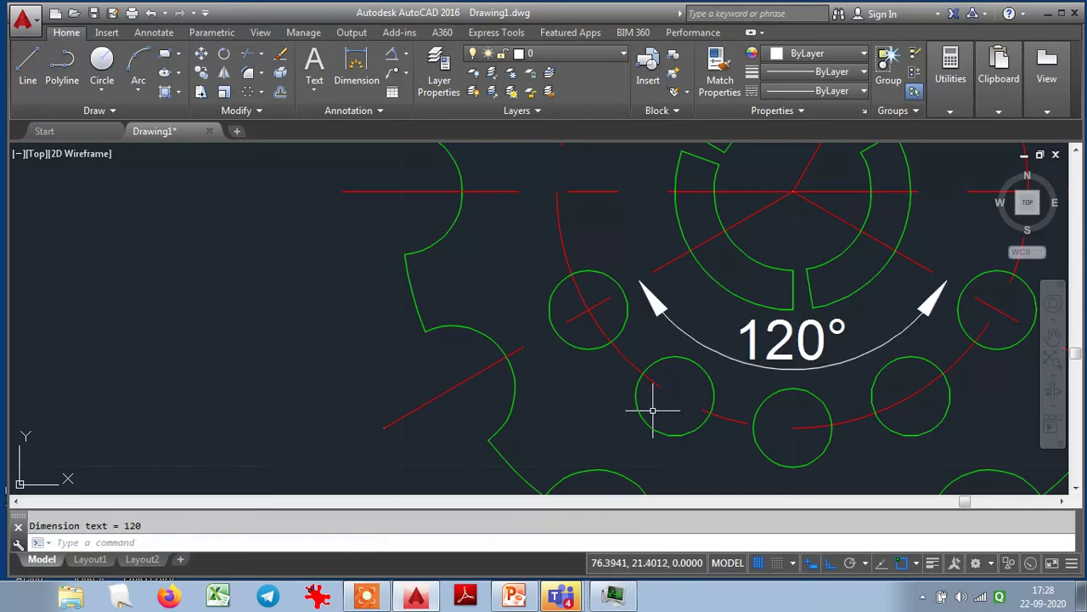
pyautogui.scroll(-4, 619, 449)
pyautogui.write('z')
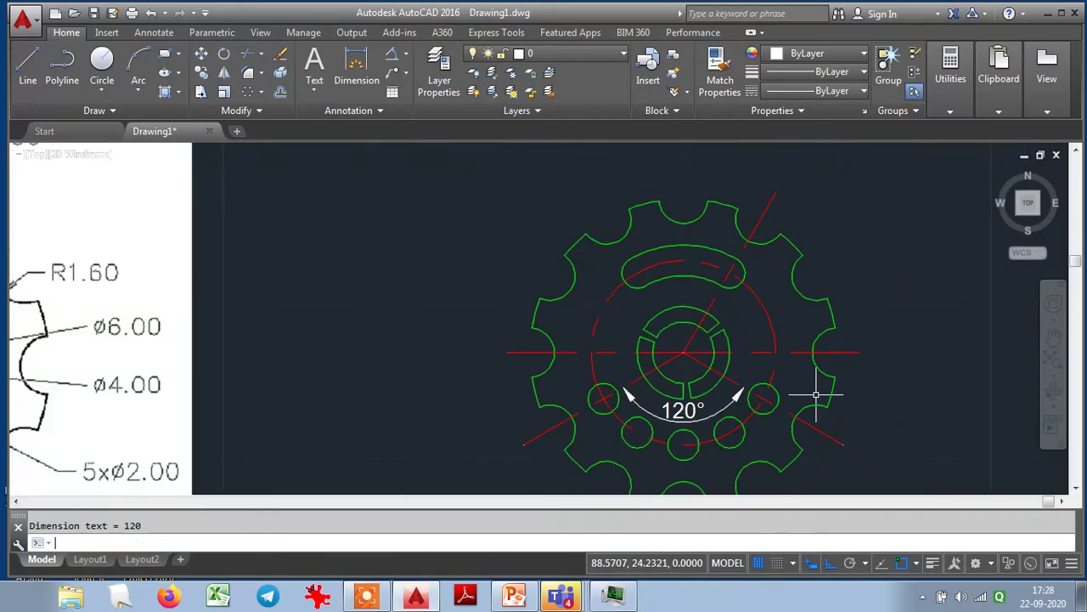
pyautogui.press('Return')
pyautogui.write('e')
pyautogui.press('Return')
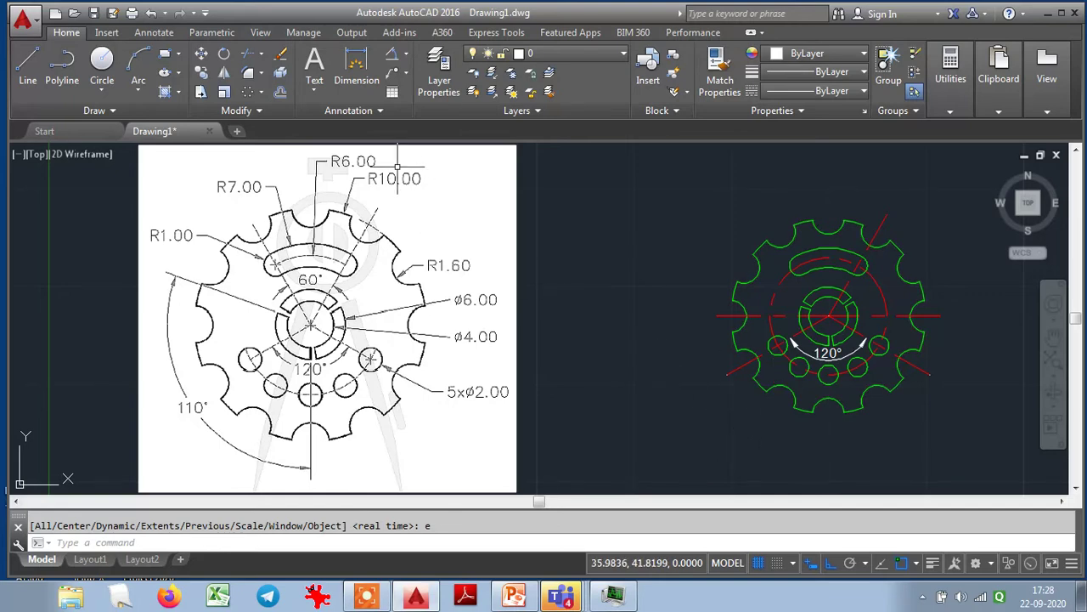
pyautogui.click(392, 54)
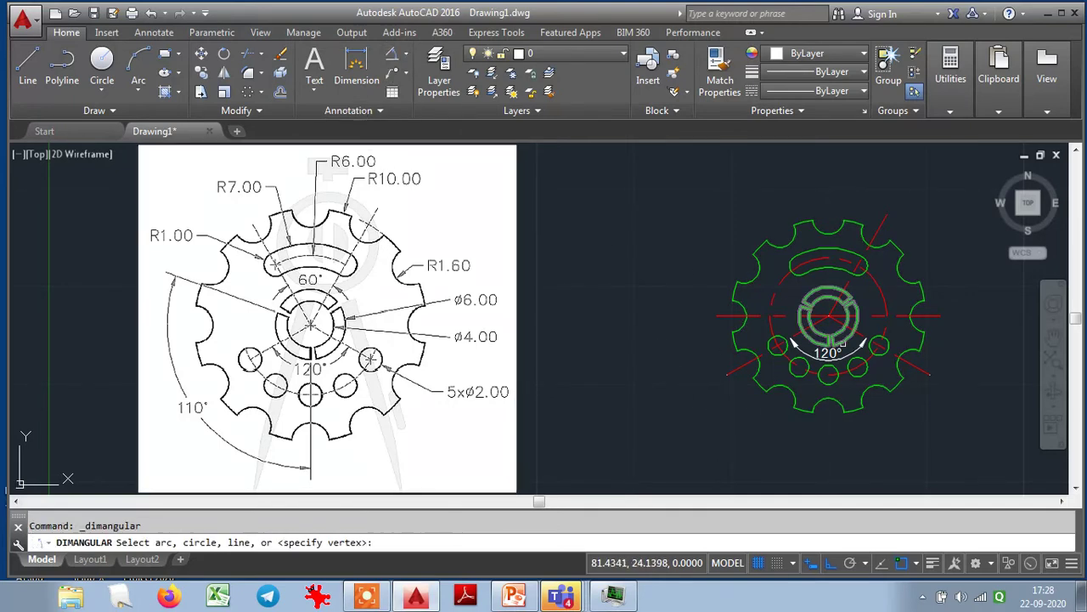
# - Dimension the 110° angle from the slanted line to the vertical centre line, left of the plate
pyautogui.scroll(4, 842, 343)
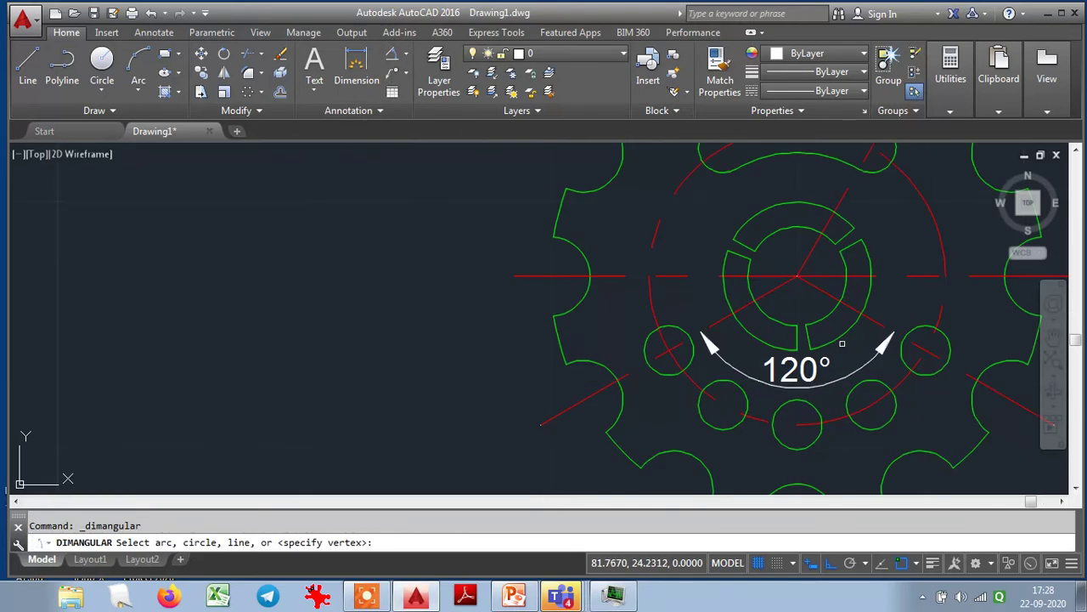
pyautogui.click(797, 339)
pyautogui.click(797, 339)
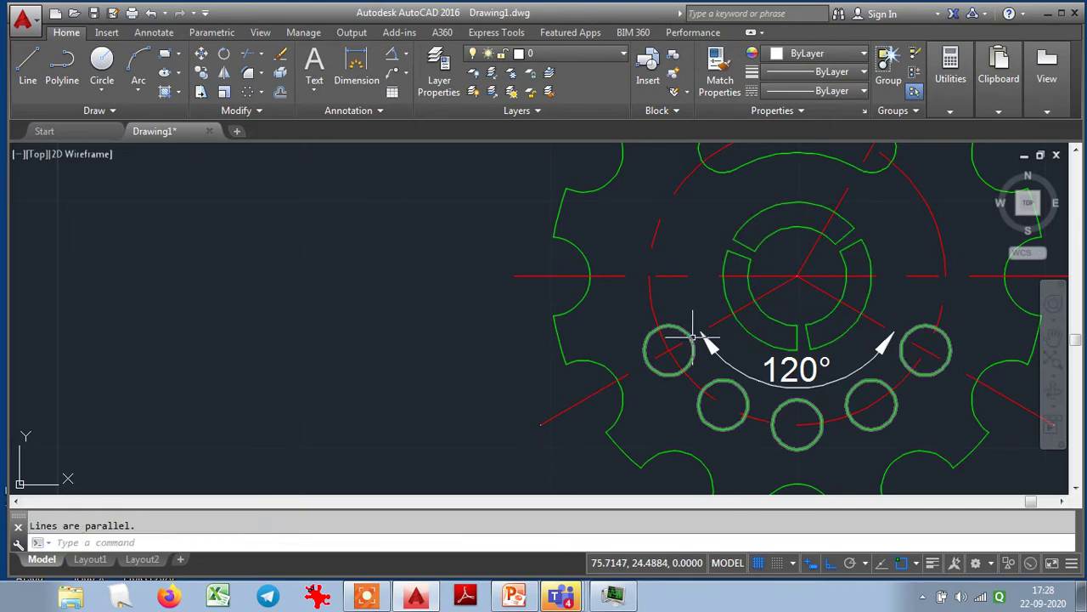
pyautogui.press('Escape')
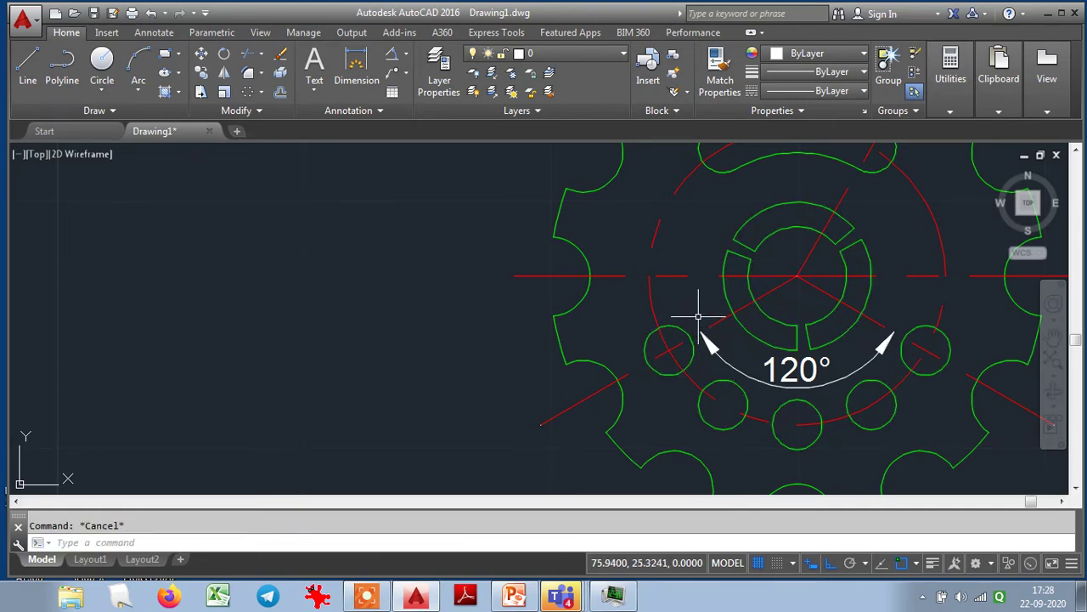
pyautogui.press('Return')
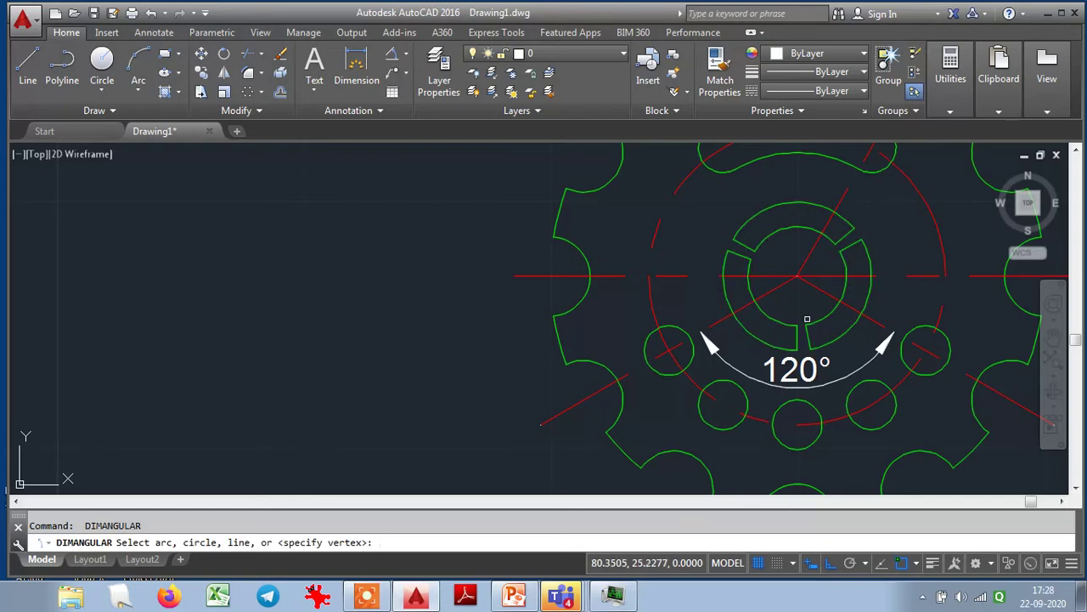
pyautogui.click(800, 336)
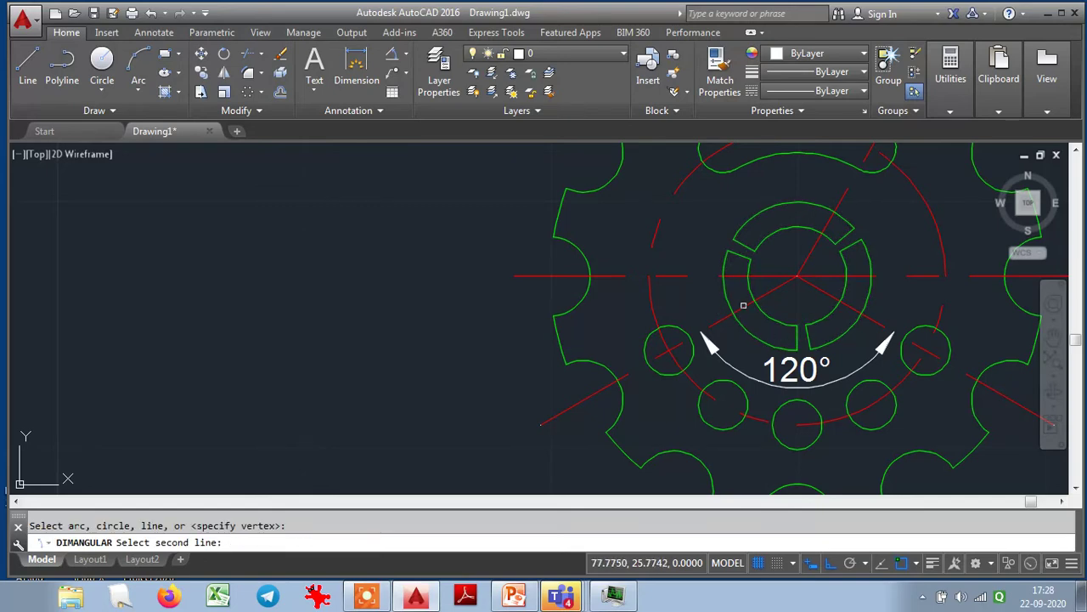
pyautogui.click(740, 258)
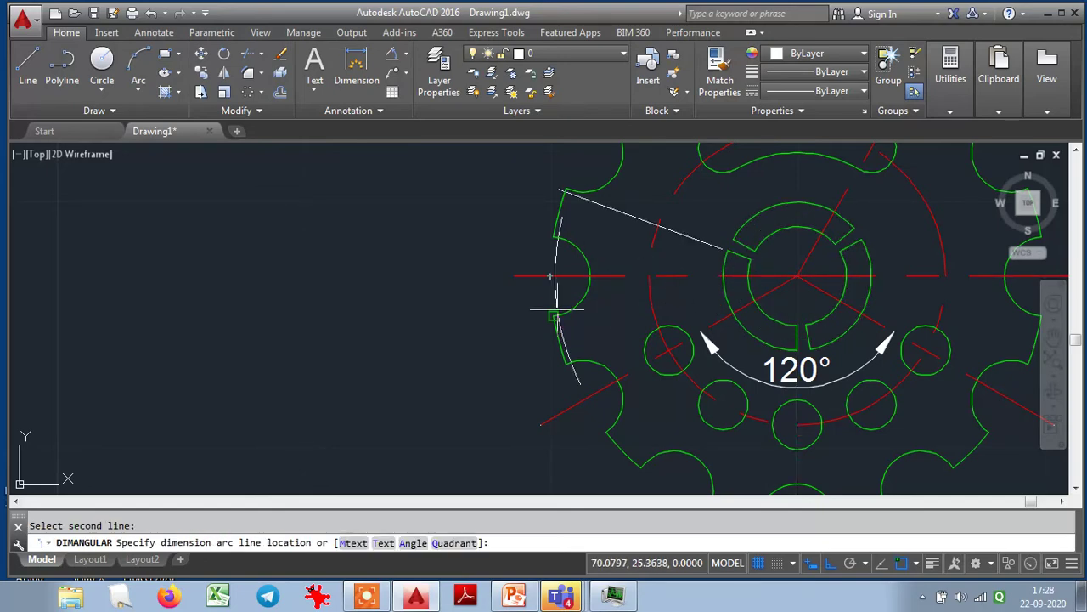
pyautogui.scroll(-3, 488, 336)
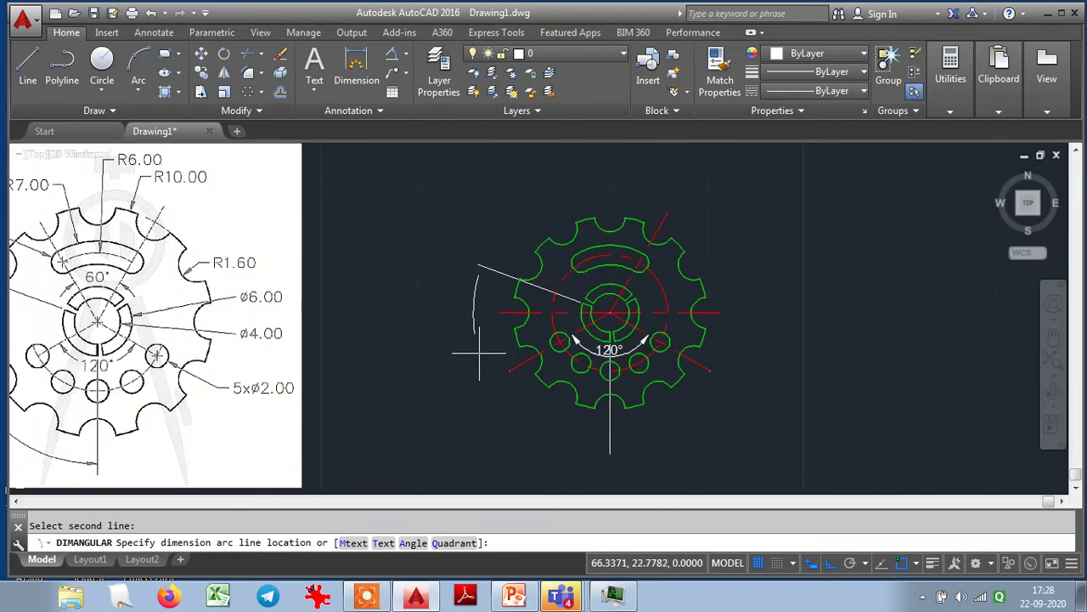
pyautogui.click(479, 355)
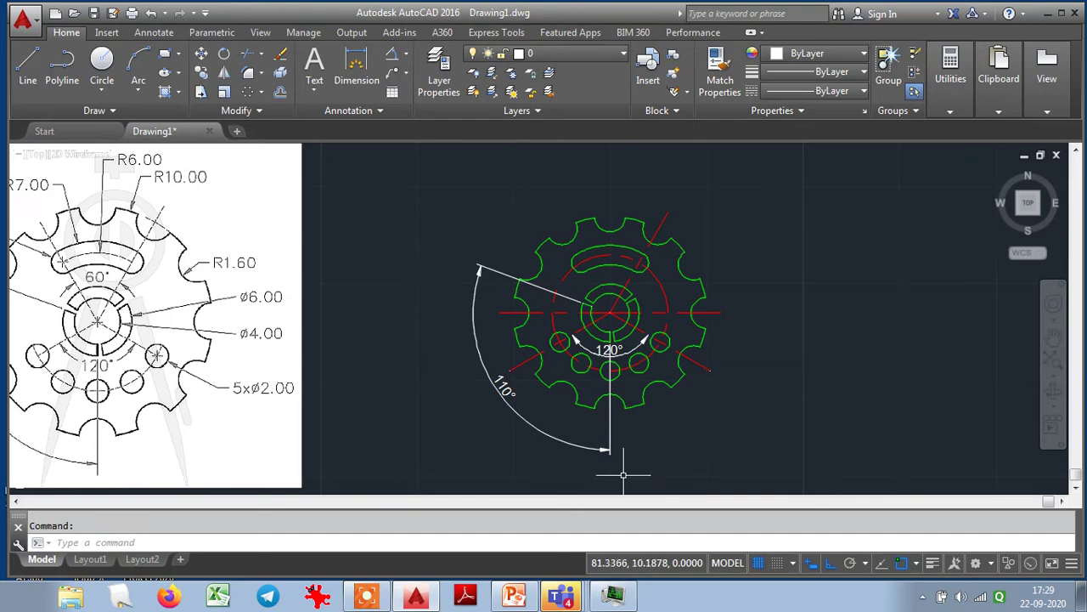
# - Assign the 110° and 120° angular dimensions to magenta layer 6
pyautogui.moveTo(624, 476); pyautogui.dragTo(570, 403)
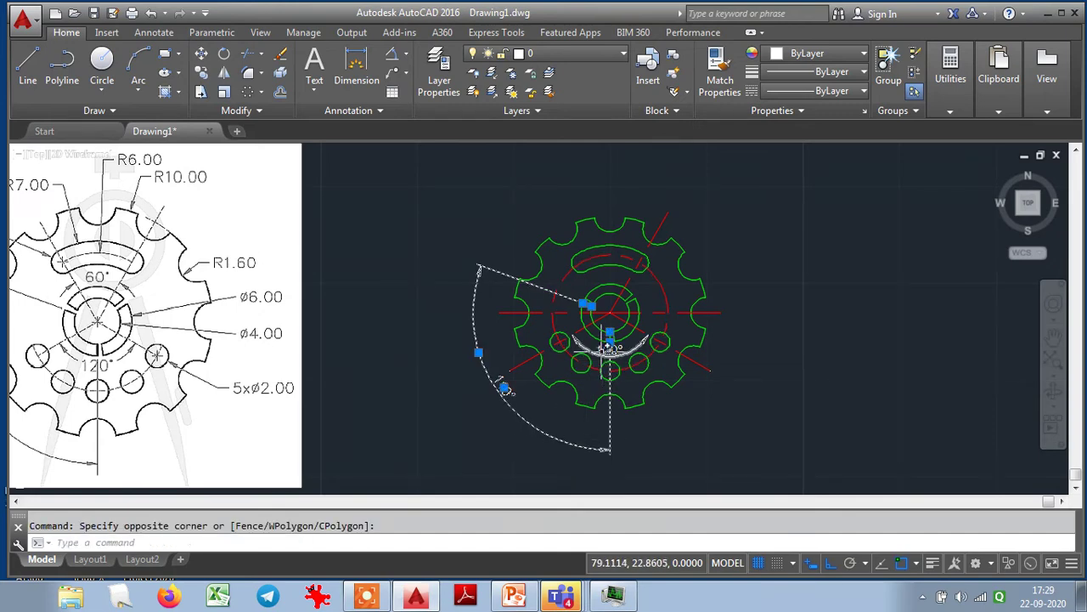
pyautogui.click(594, 349)
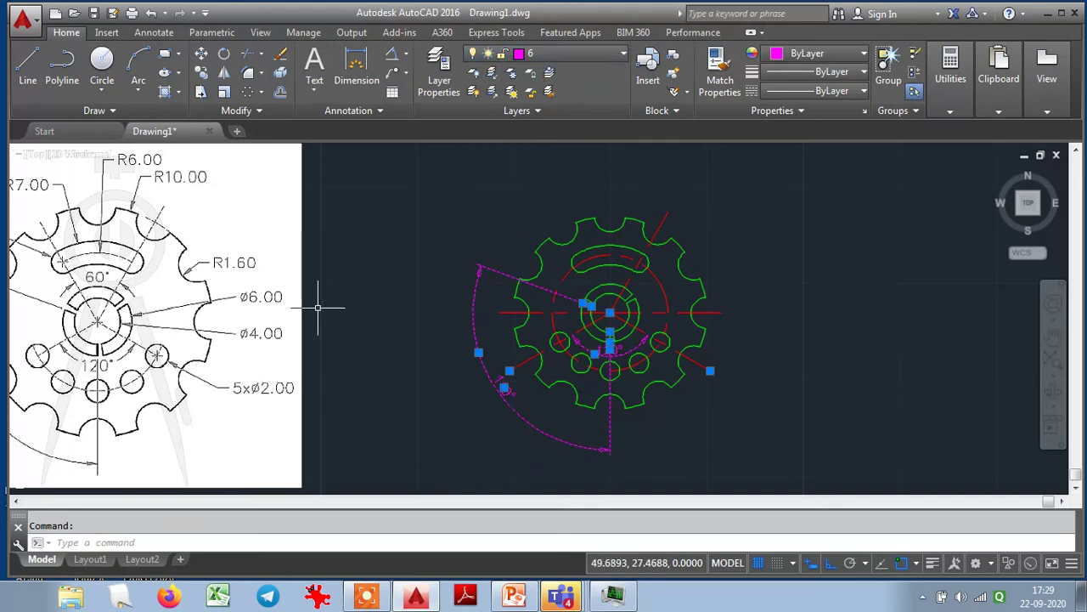
pyautogui.press('Escape')
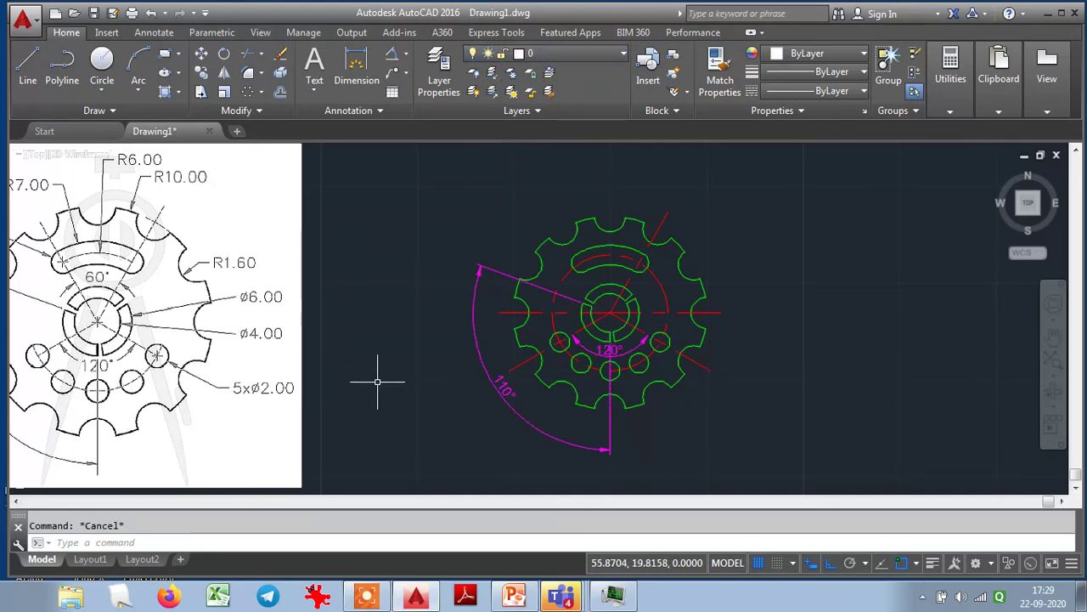
pyautogui.scroll(-2, 377, 381)
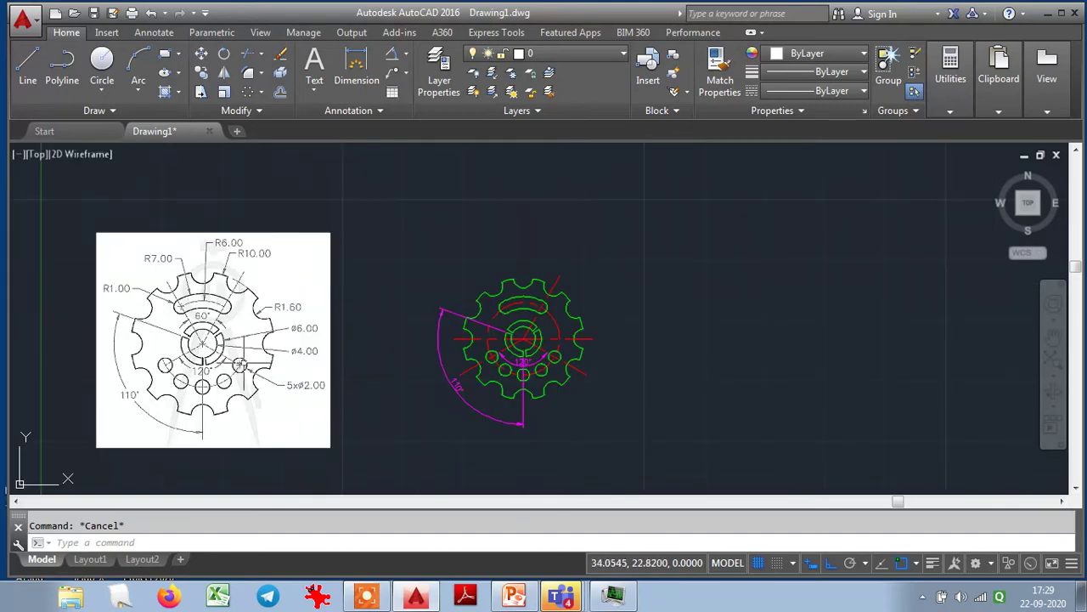
pyautogui.scroll(4, 202, 323)
pyautogui.scroll(-3, 189, 326)
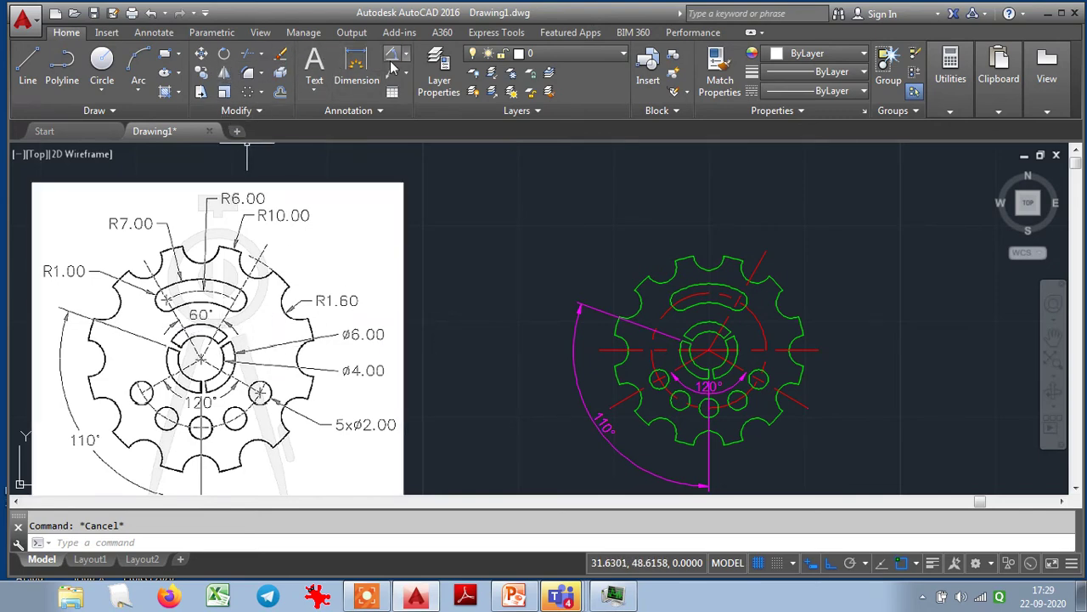
# - Place a 60° angular dimension across the top slot using centre snaps at its ends
pyautogui.click(394, 56)
pyautogui.scroll(3, 665, 321)
pyautogui.write('cen')
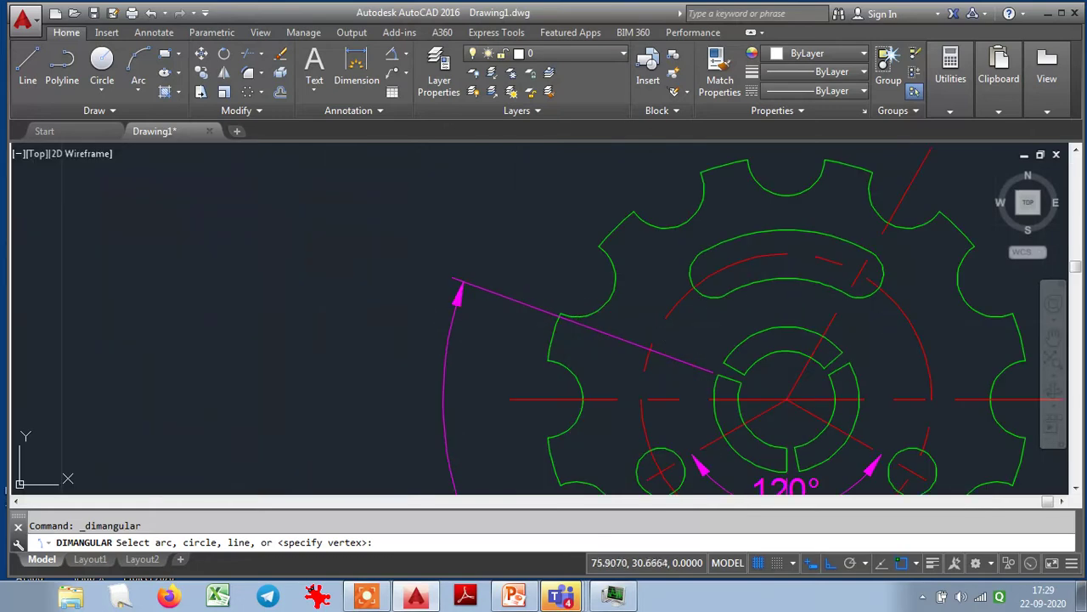
pyautogui.press('Return')
pyautogui.click(706, 290)
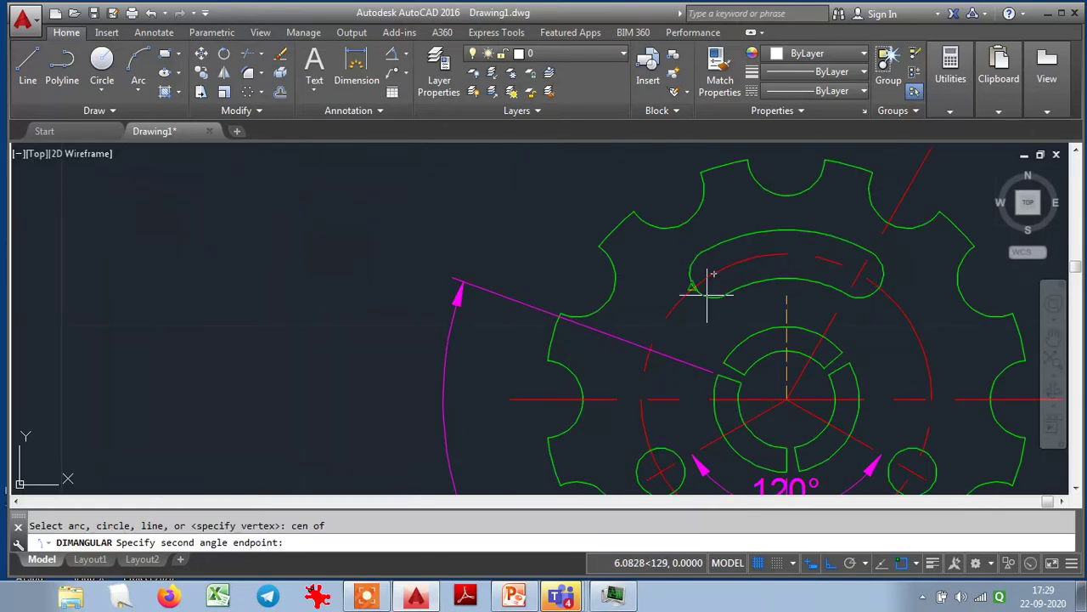
pyautogui.write('cen')
pyautogui.press('Return')
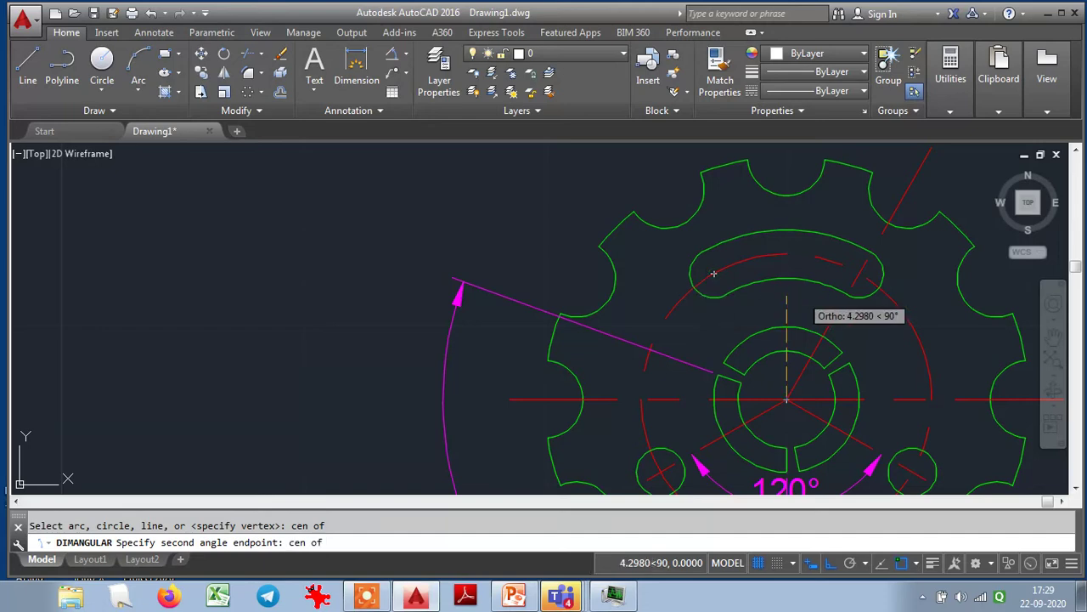
pyautogui.click(866, 288)
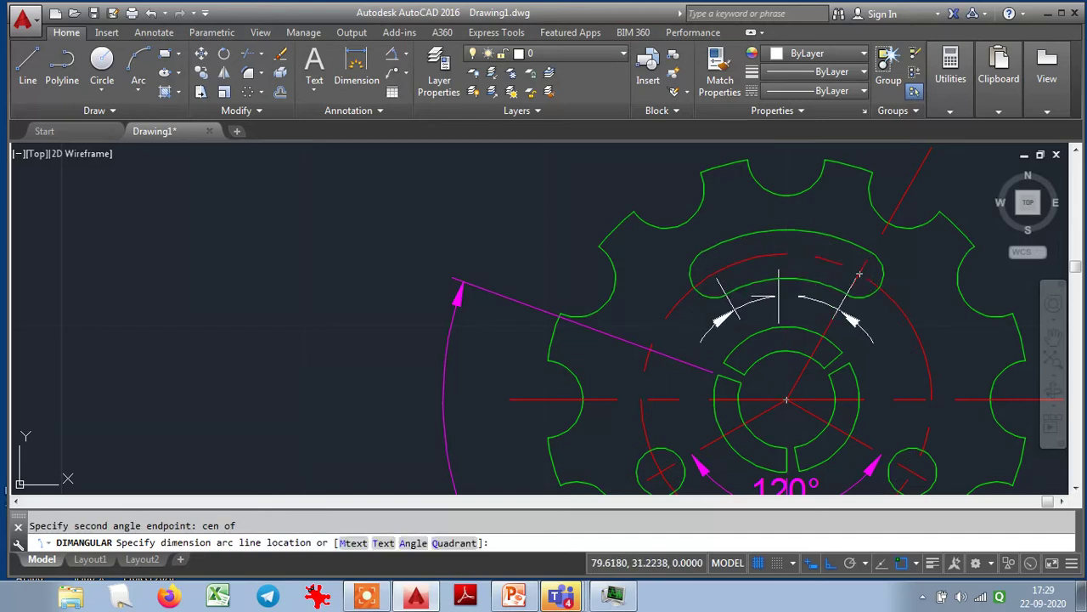
pyautogui.click(786, 321)
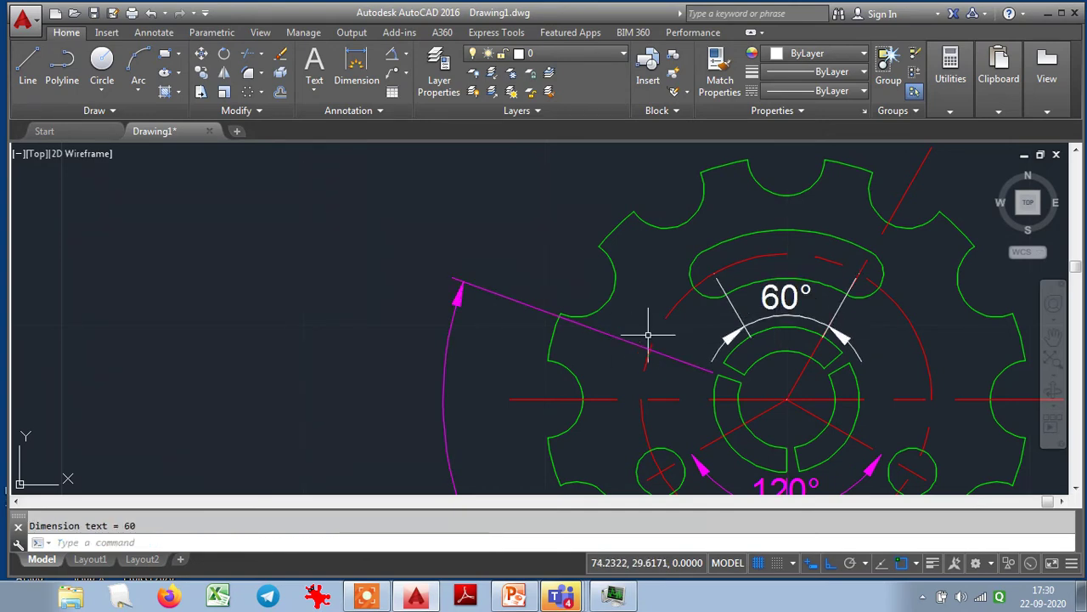
# - Put the 60° dimension on layer 6, clear stray selections, and zoom to extents
pyautogui.click(740, 316)
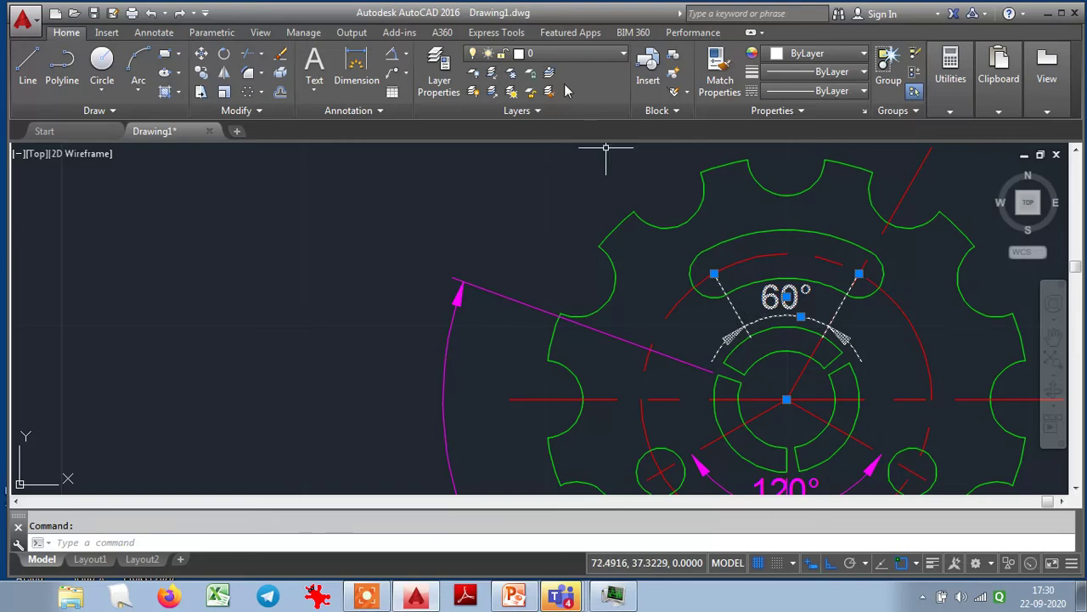
pyautogui.press('Escape')
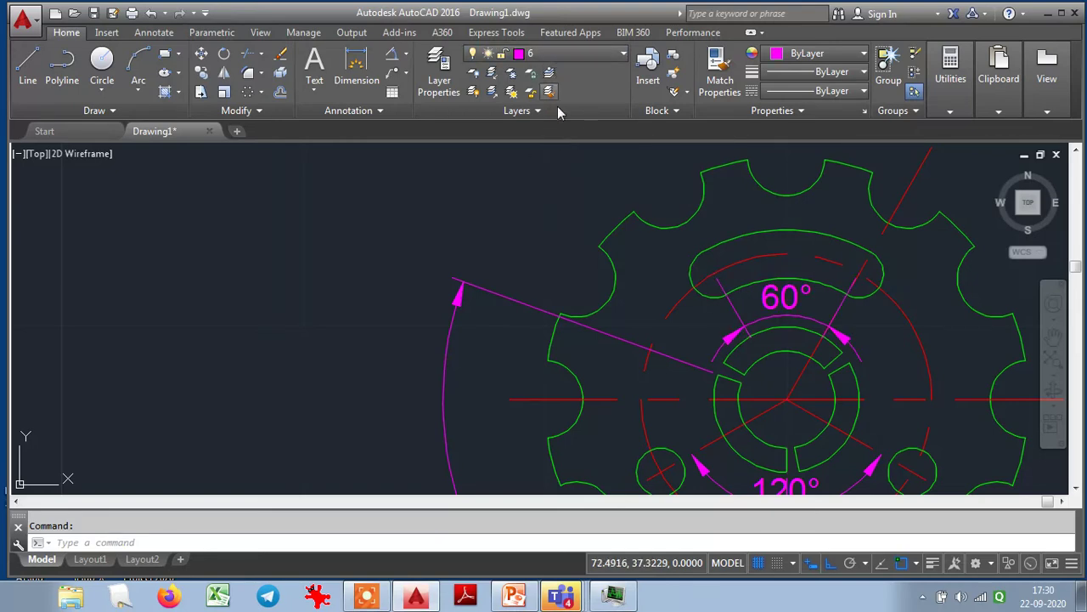
pyautogui.press('Escape')
pyautogui.click(318, 230)
pyautogui.press('Escape')
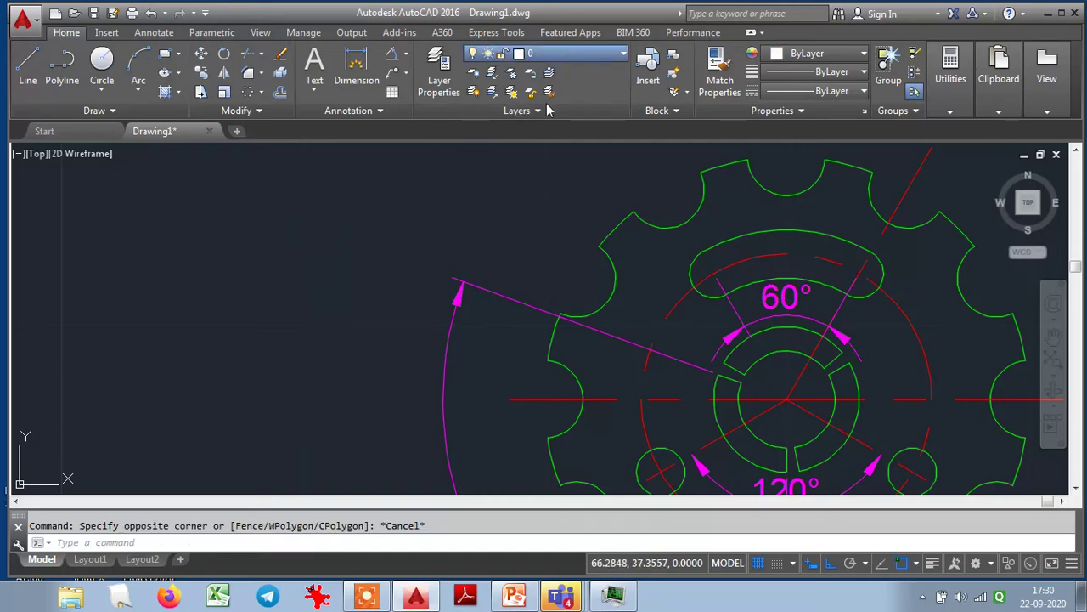
pyautogui.click(386, 222)
pyautogui.press('Escape')
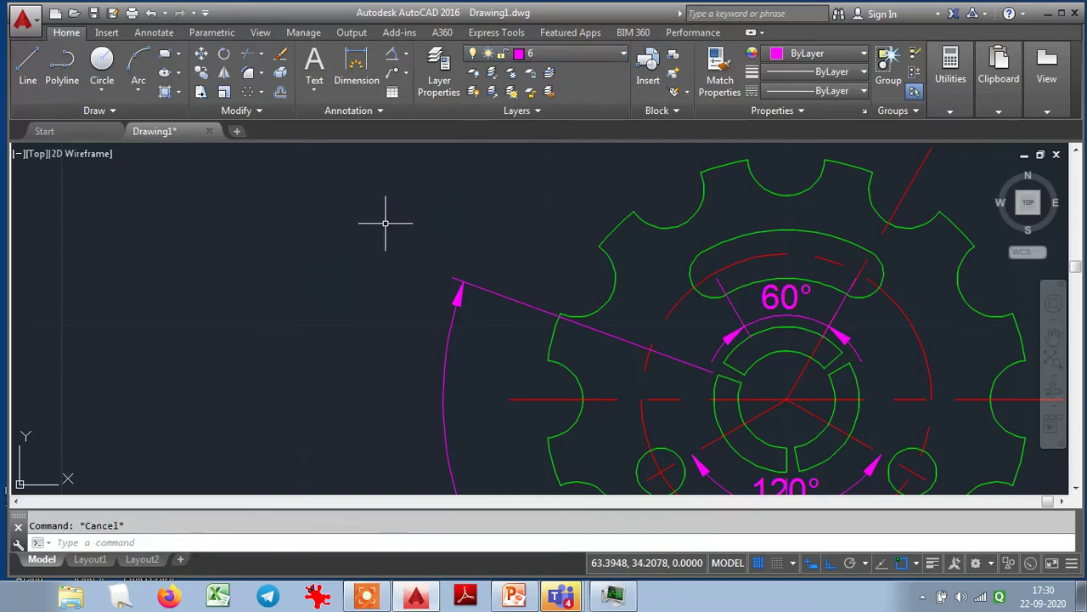
pyautogui.write('z')
pyautogui.press('Return')
pyautogui.write('e')
pyautogui.press('Return')
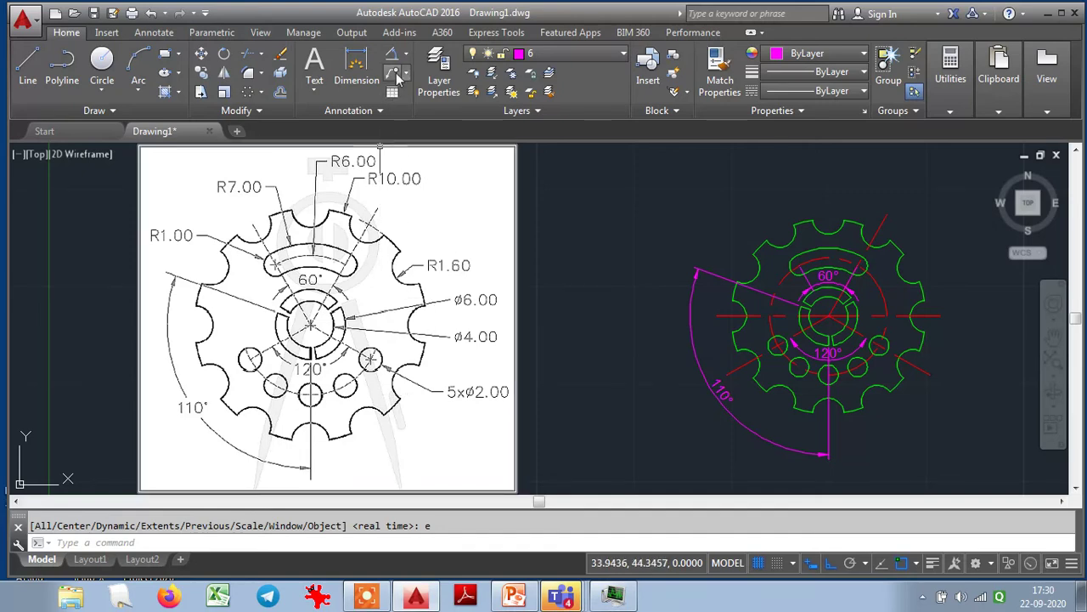
# - Add radius dimensions R10 on the plate's outer arc and R6, both placed above the part
pyautogui.click(408, 55)
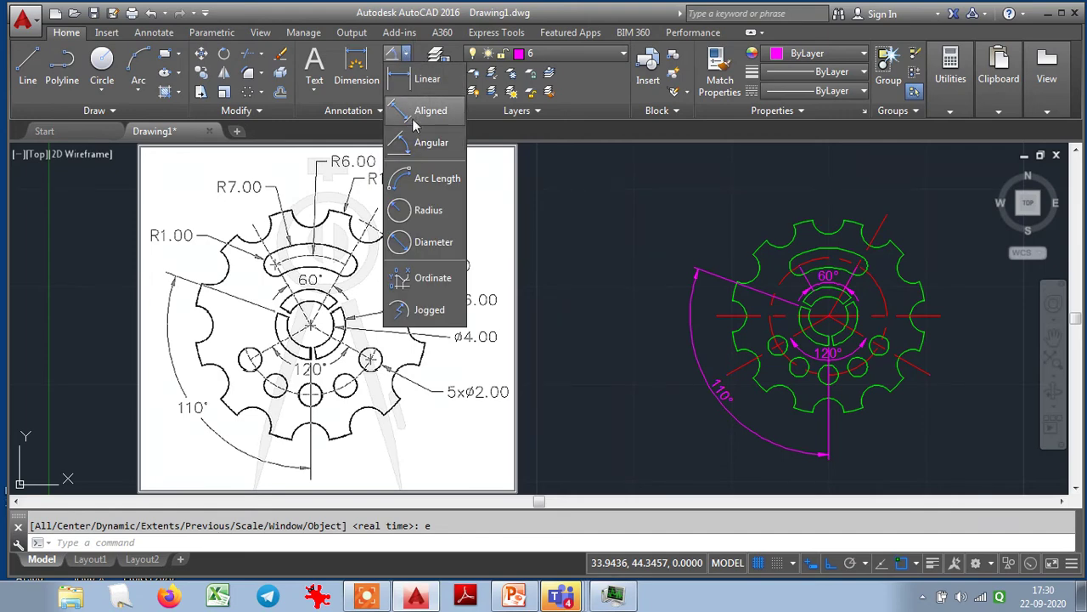
pyautogui.click(421, 210)
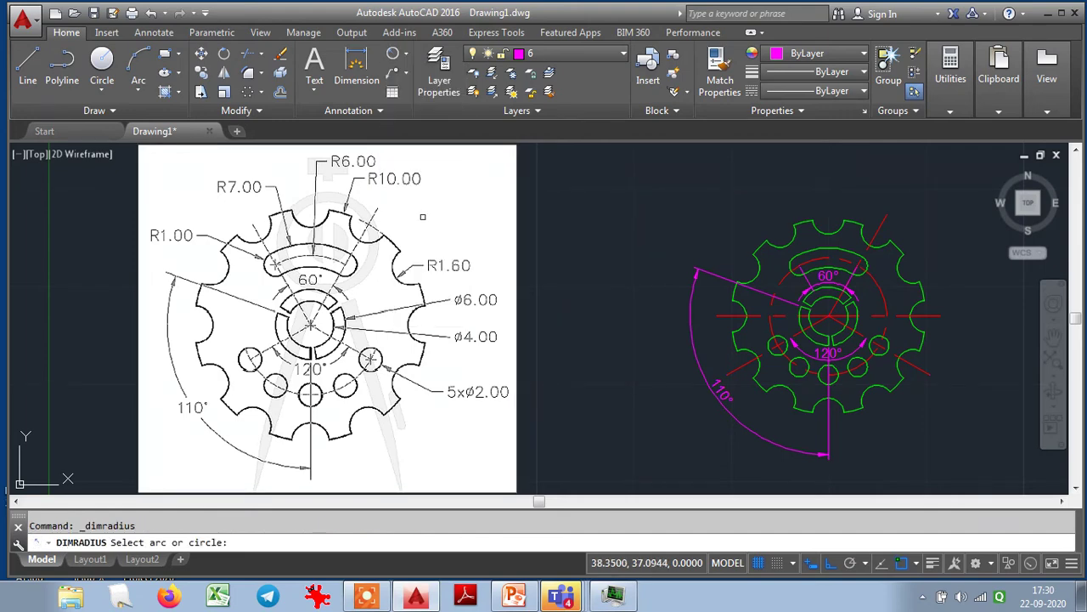
pyautogui.click(854, 223)
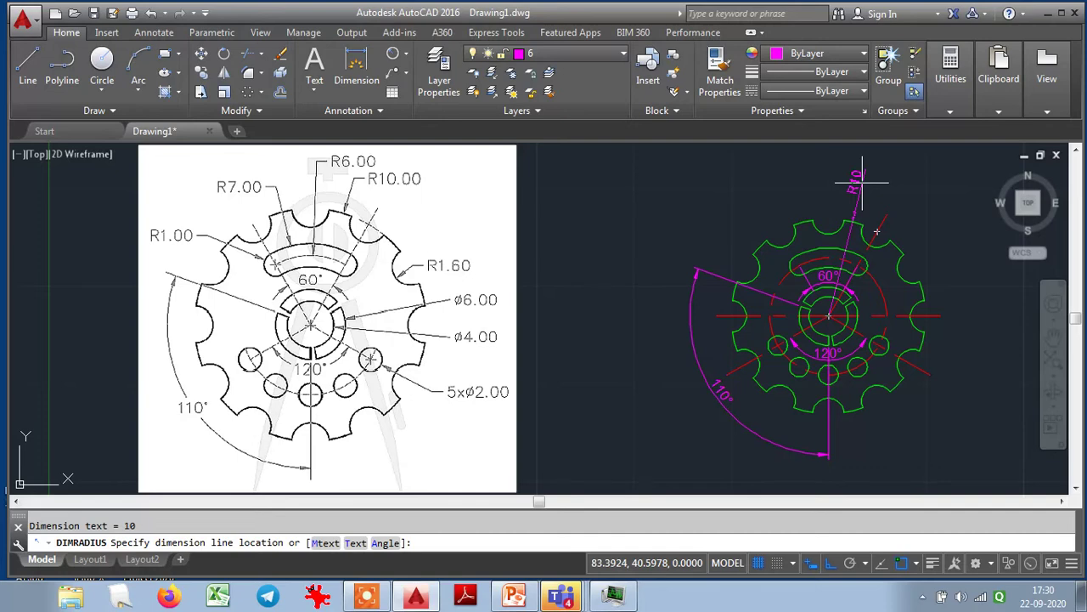
pyautogui.click(863, 181)
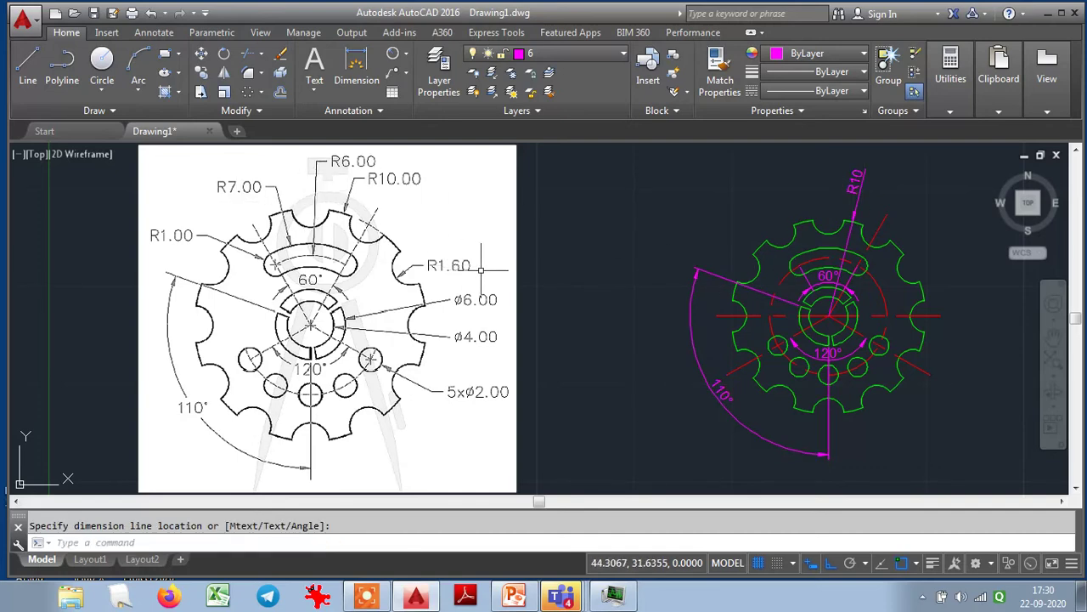
pyautogui.press('Return')
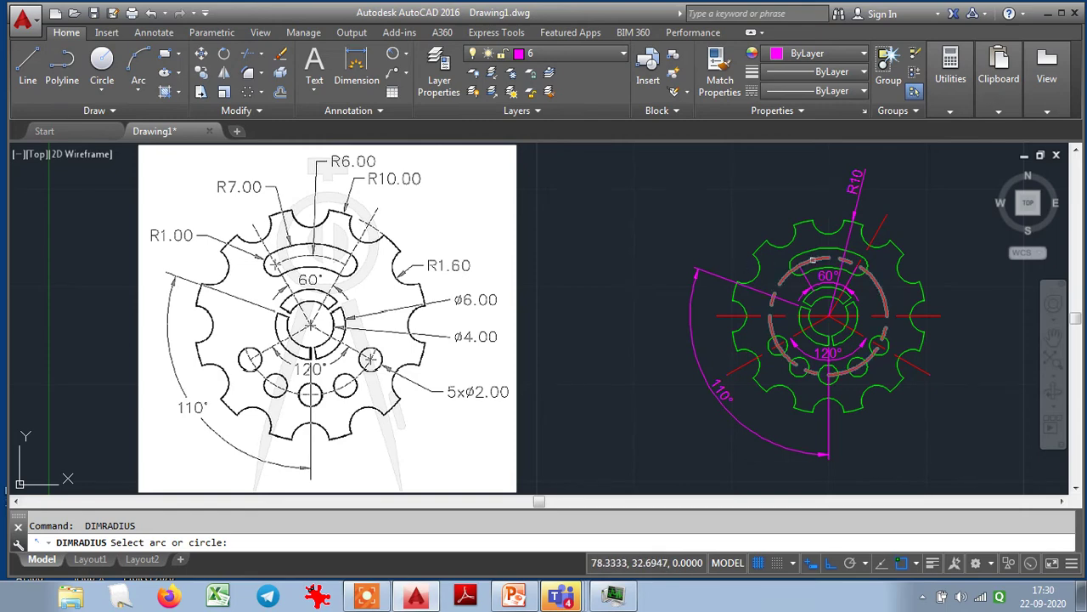
pyautogui.click(779, 265)
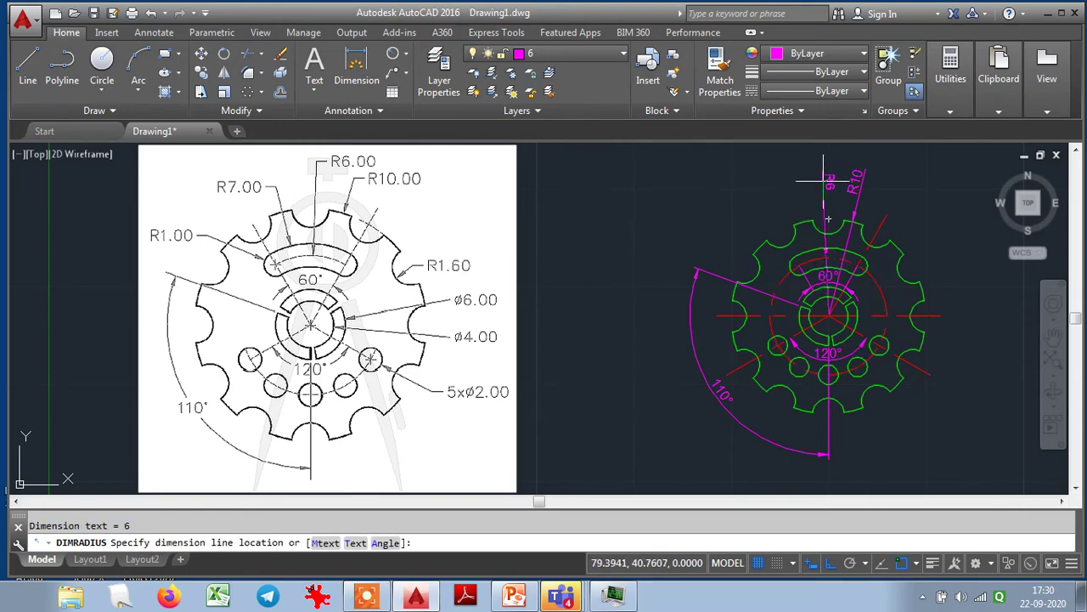
pyautogui.click(822, 180)
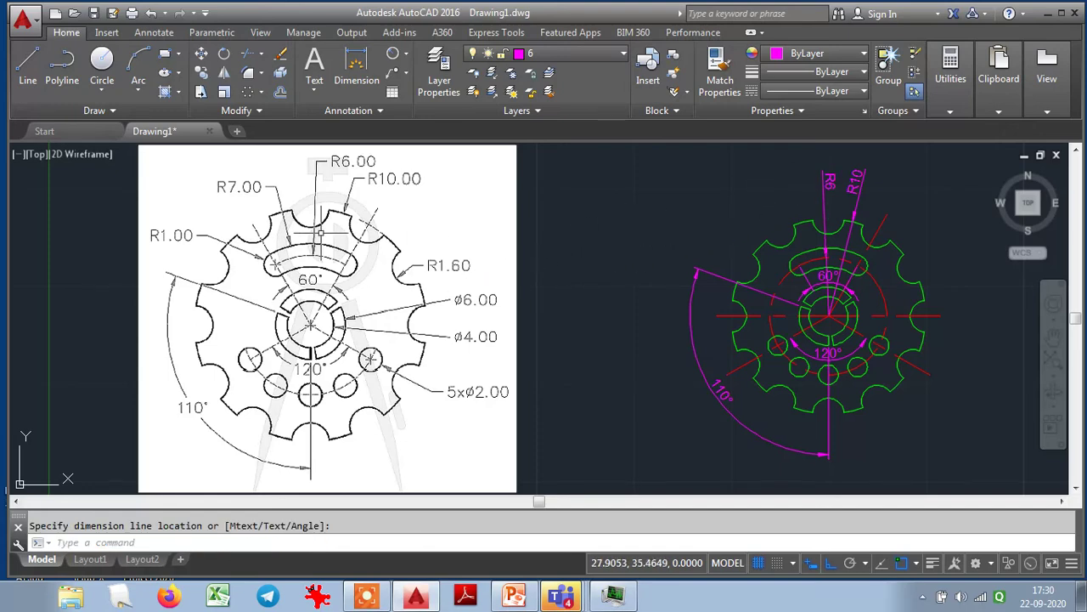
# - Add the R7 slot arc, R1 small arc and R1.6 notch radius dimensions
pyautogui.press('Return')
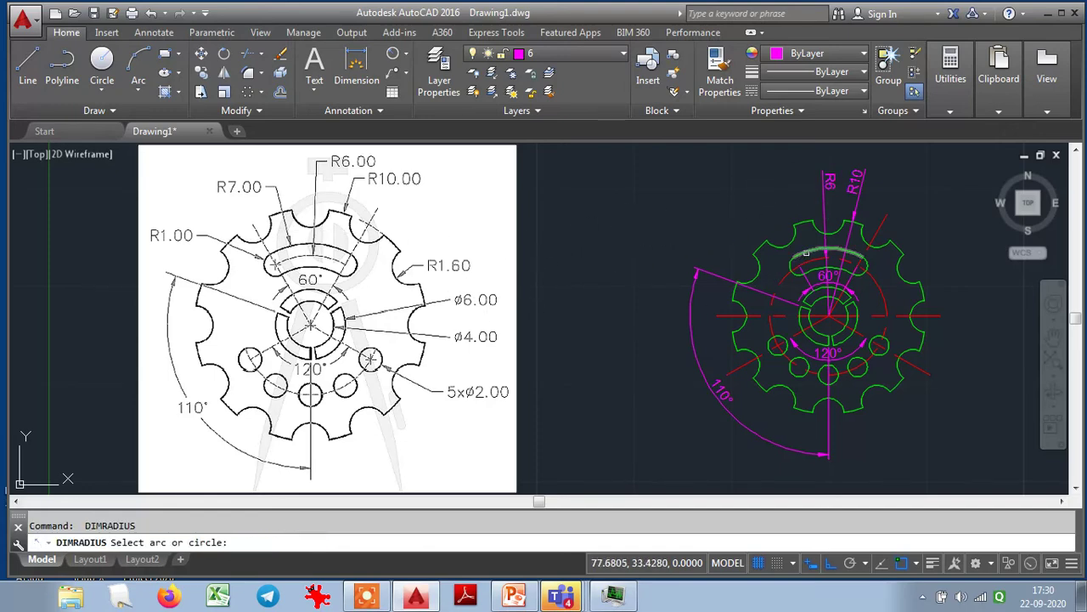
pyautogui.click(796, 258)
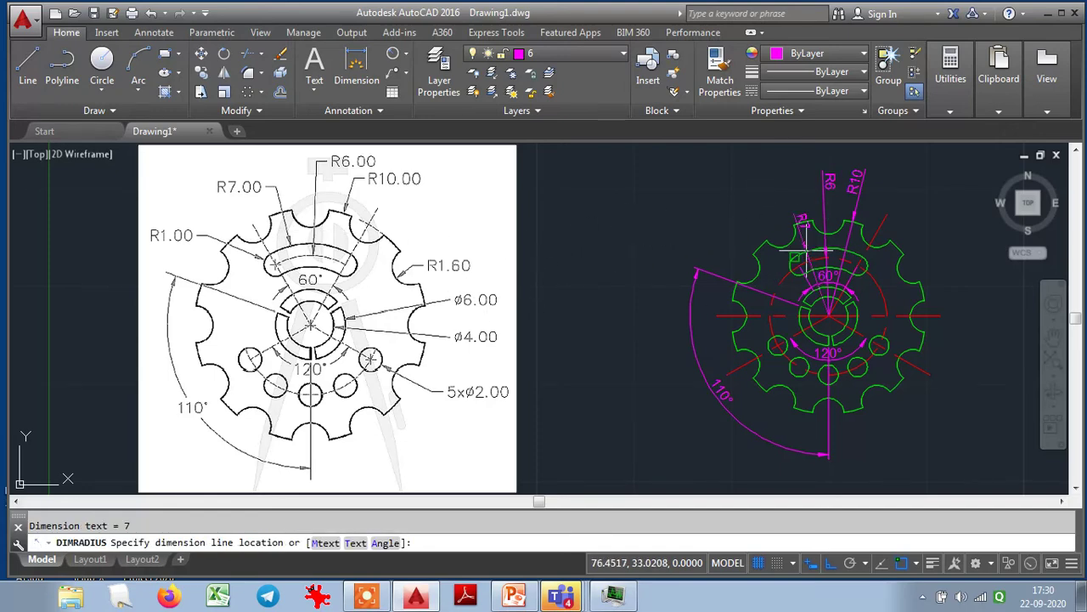
pyautogui.click(762, 194)
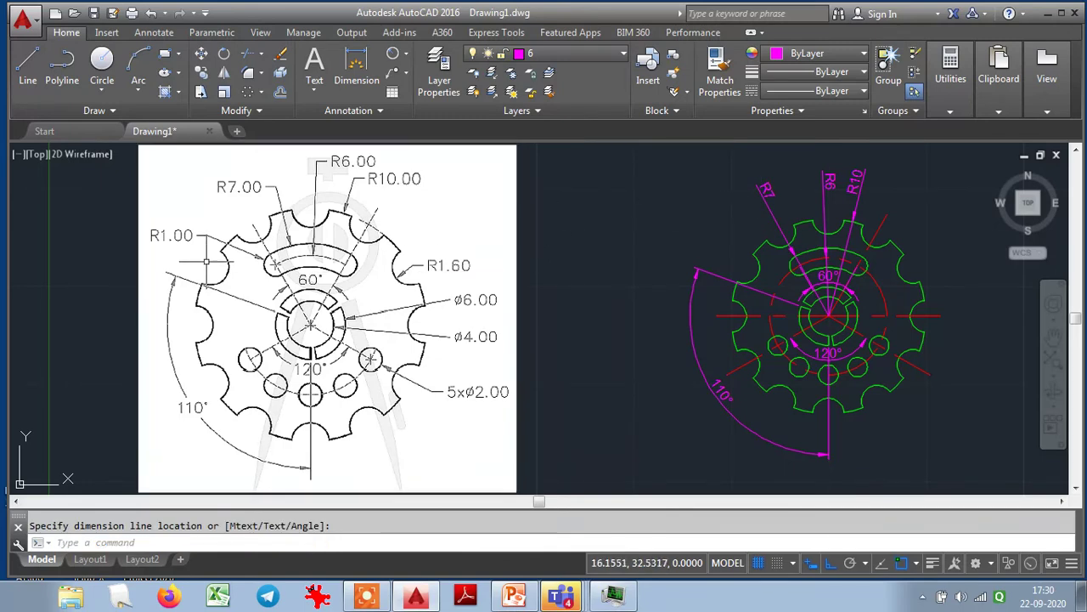
pyautogui.press('space')
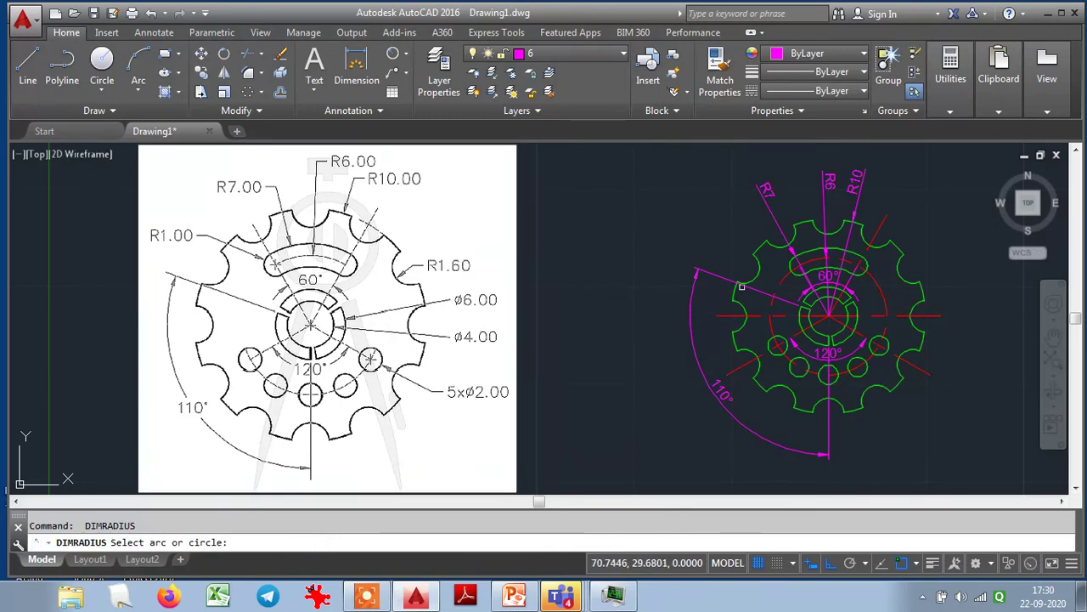
pyautogui.click(790, 267)
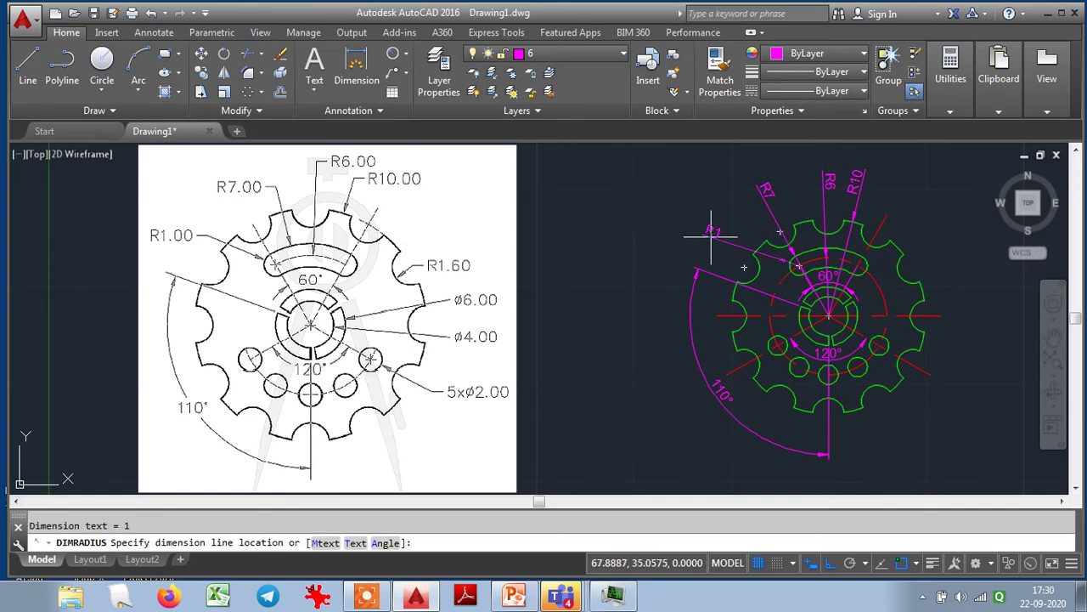
pyautogui.click(716, 213)
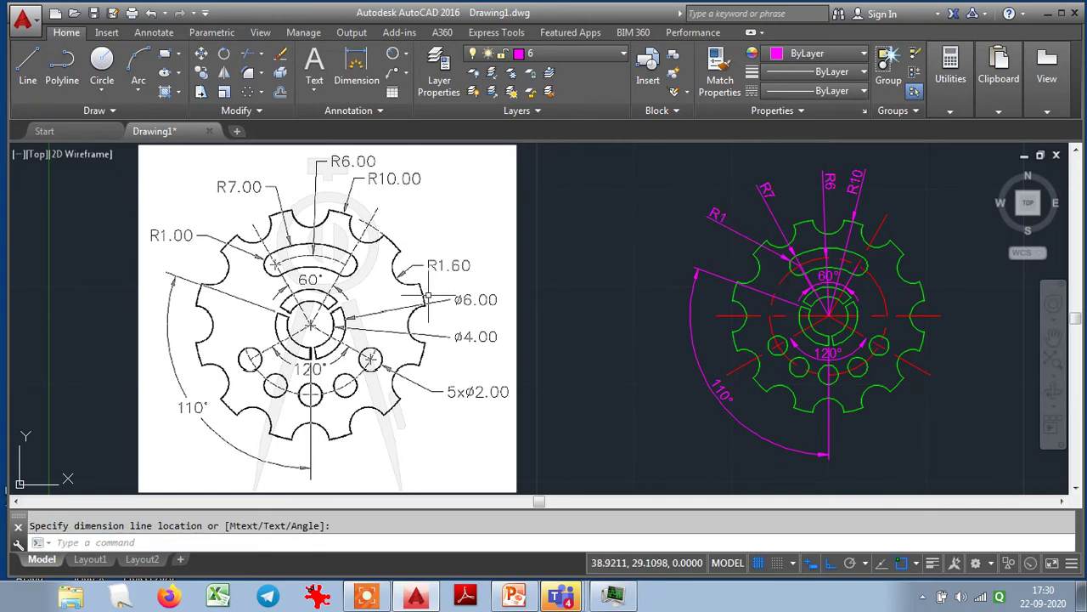
pyautogui.press('space')
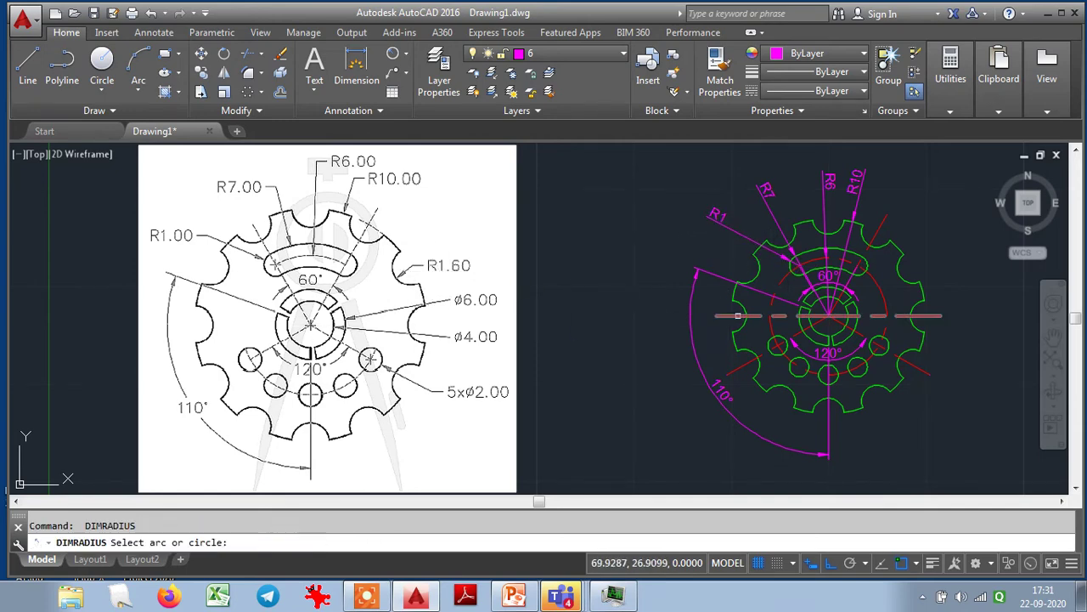
pyautogui.click(897, 271)
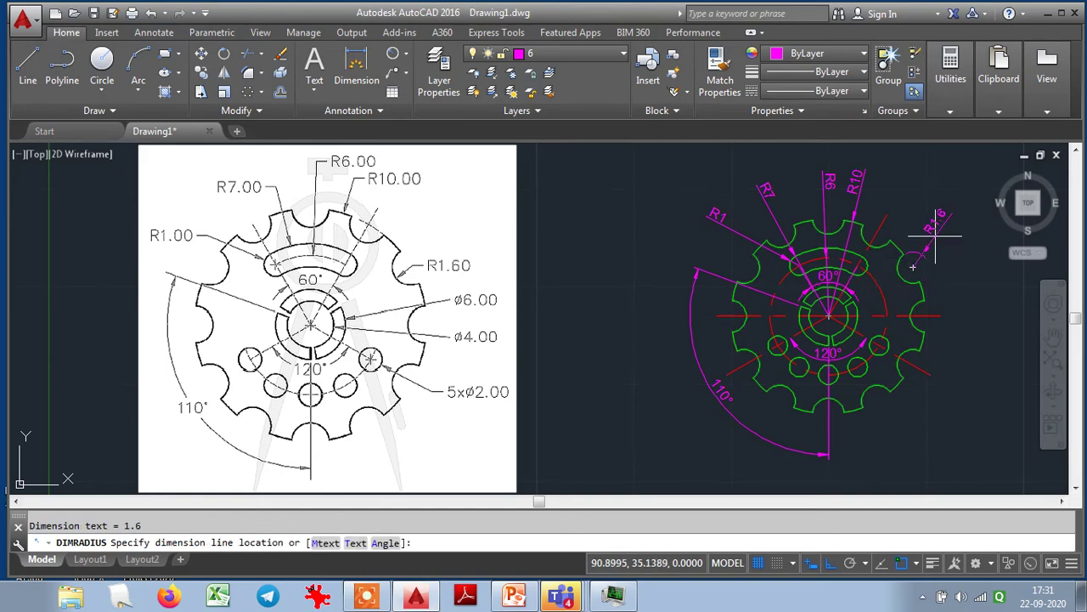
pyautogui.click(938, 232)
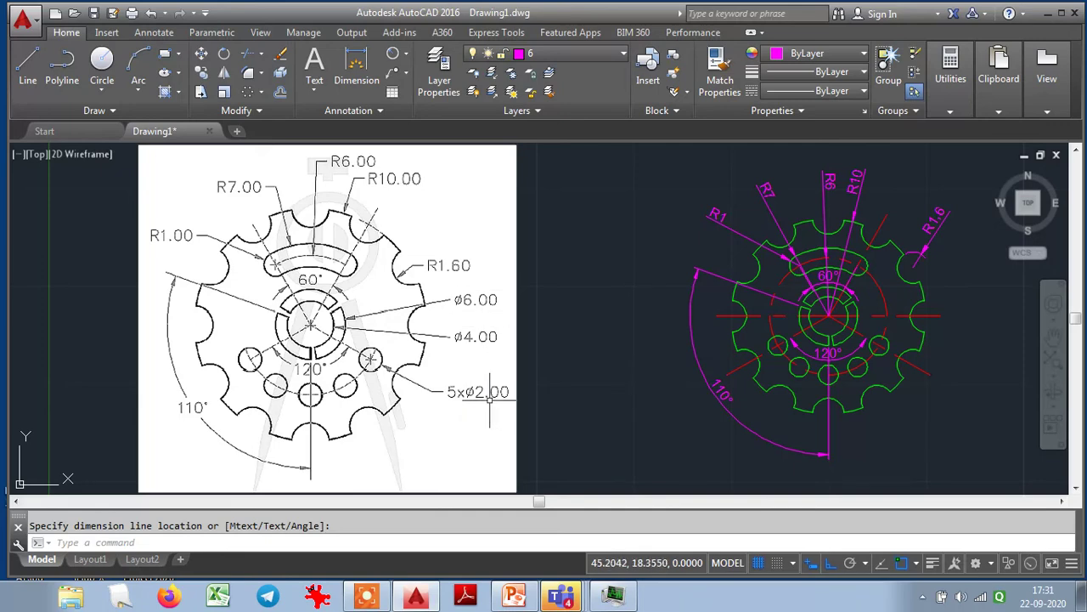
pyautogui.click(407, 55)
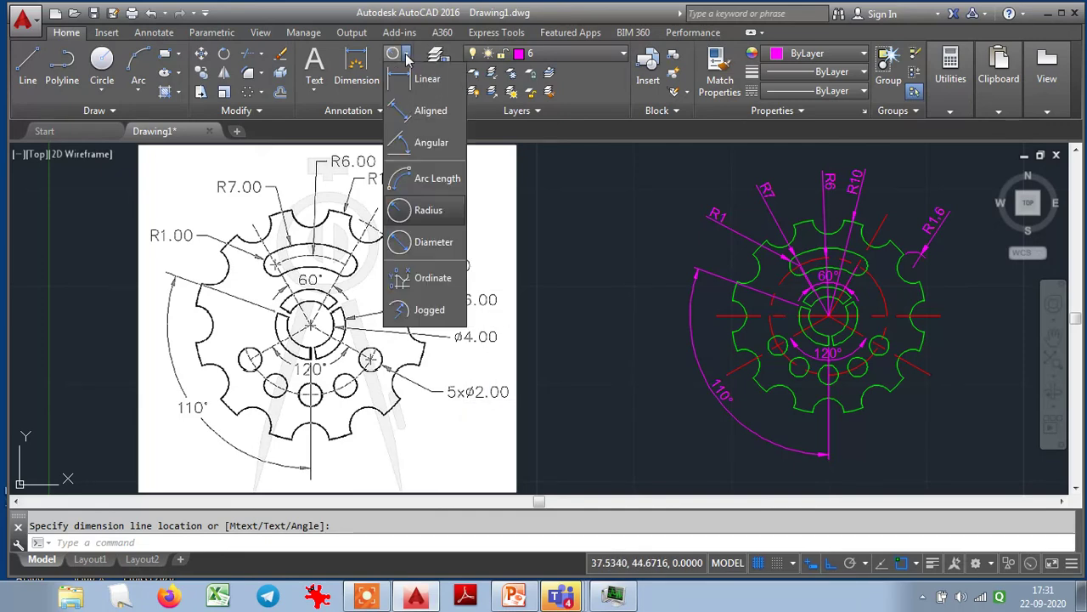
pyautogui.click(434, 243)
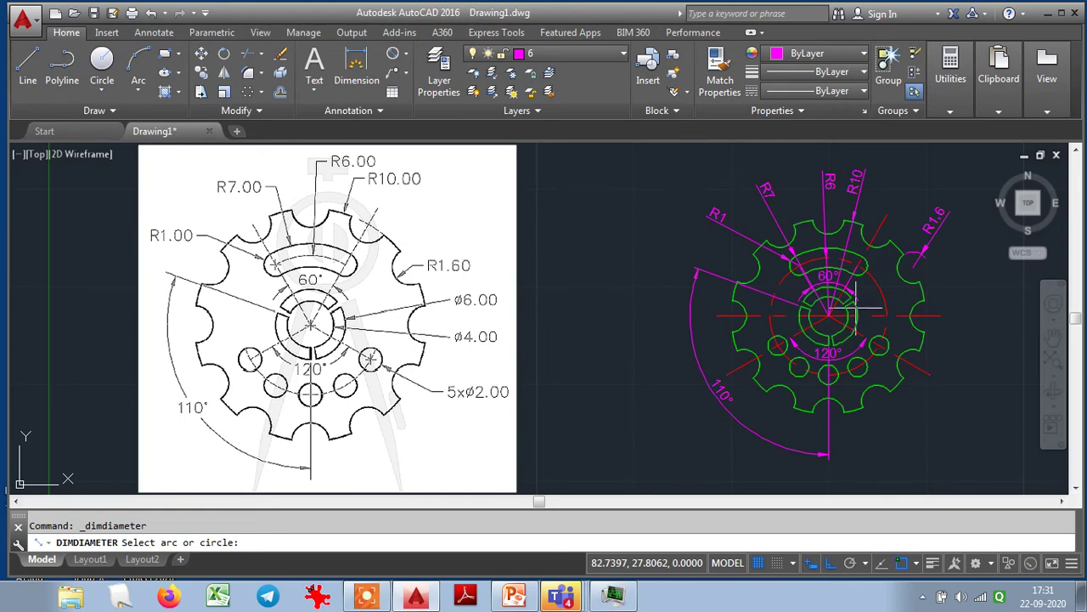
# - Dimension the central Ø6 and Ø4 circles and the small Ø2 hole on the right
pyautogui.click(856, 308)
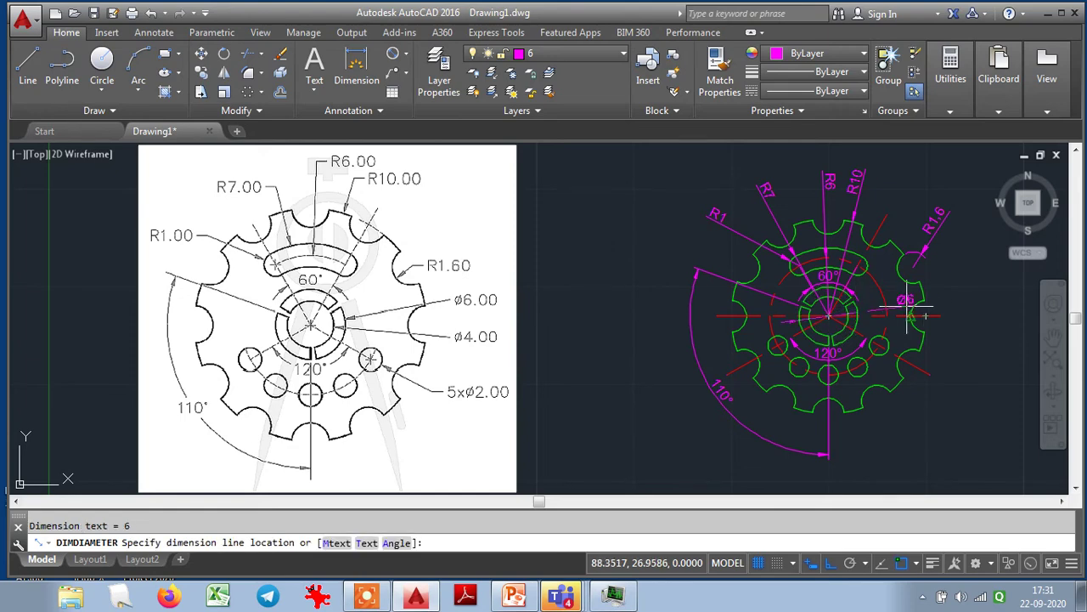
pyautogui.click(958, 278)
pyautogui.press('Return')
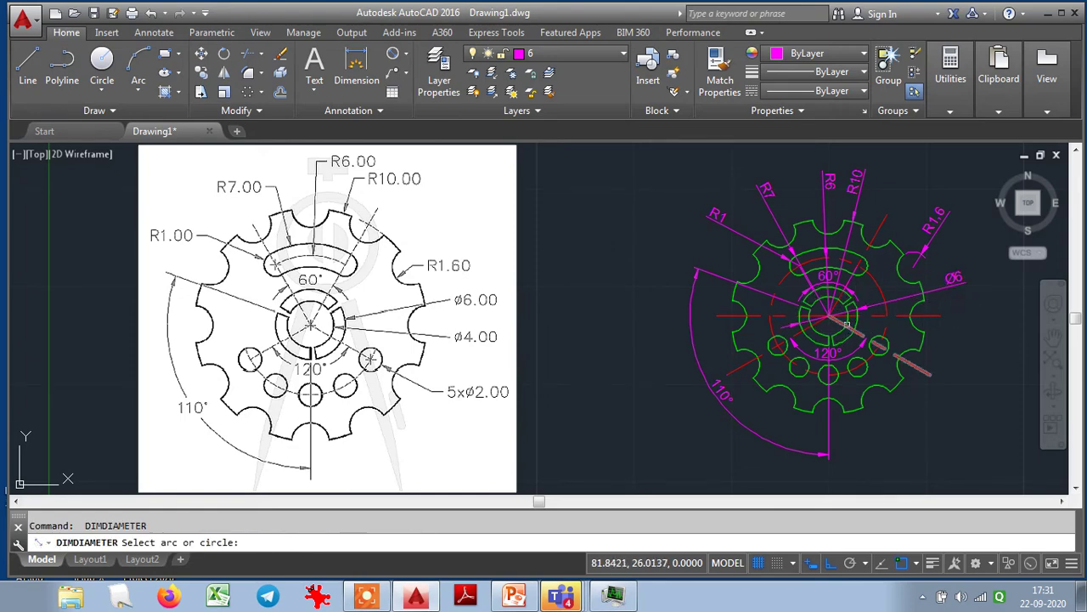
pyautogui.click(844, 326)
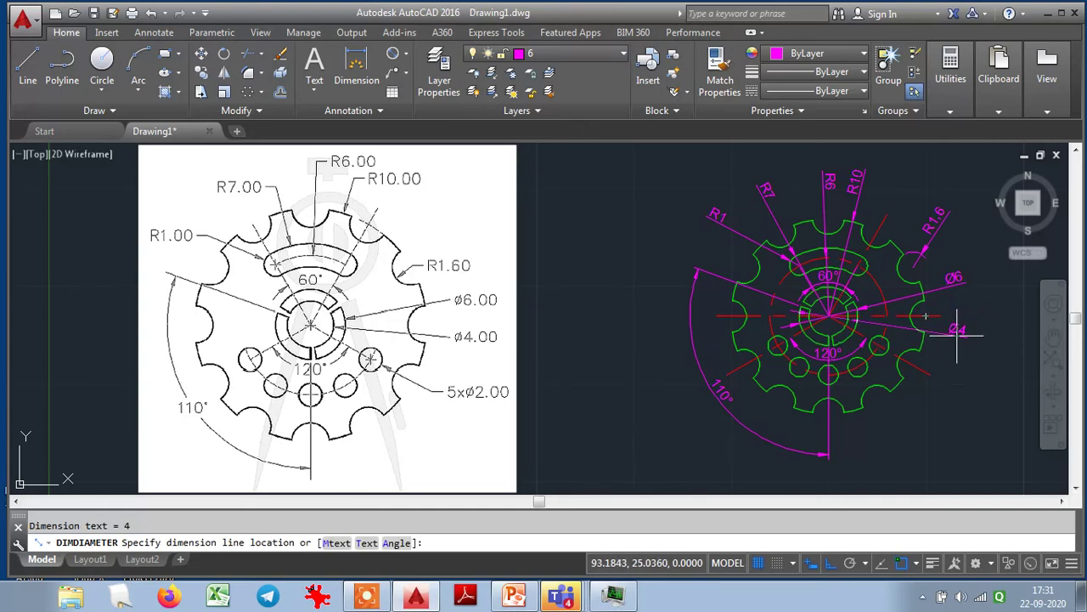
pyautogui.click(960, 329)
pyautogui.press('Return')
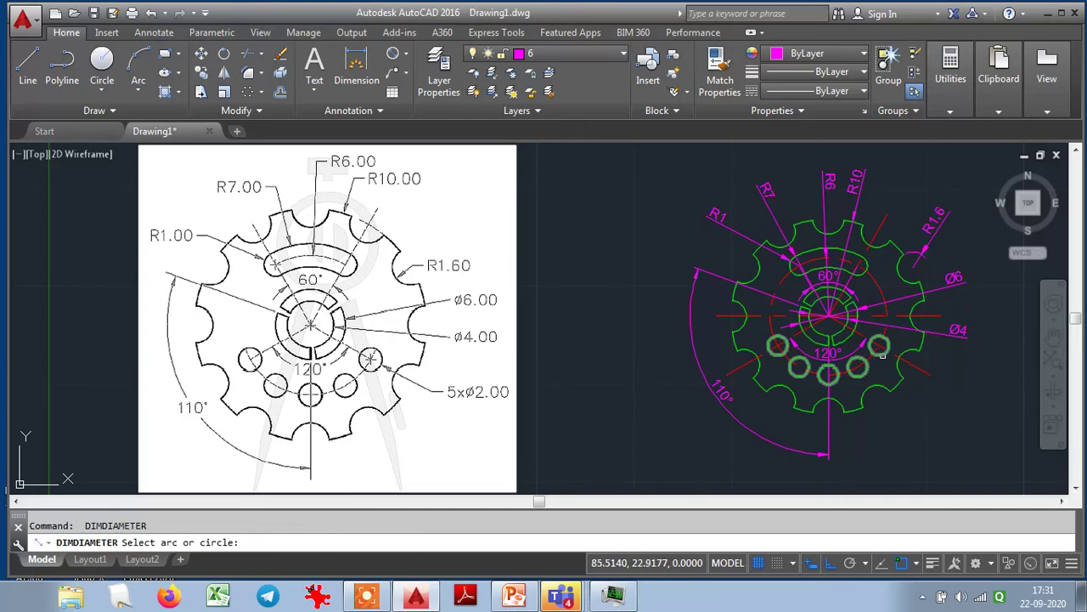
pyautogui.click(884, 354)
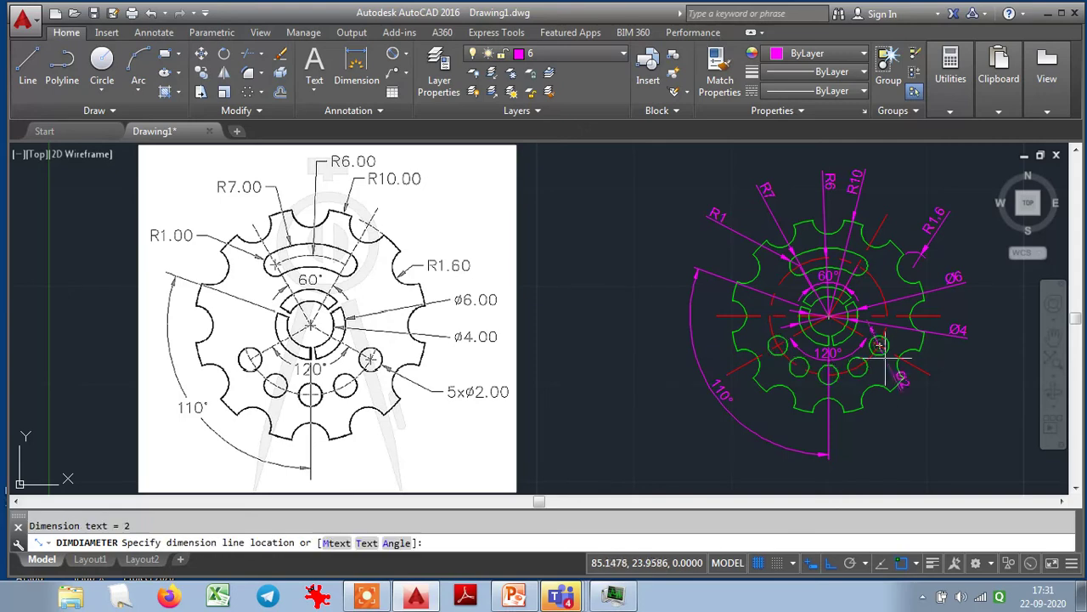
pyautogui.click(966, 369)
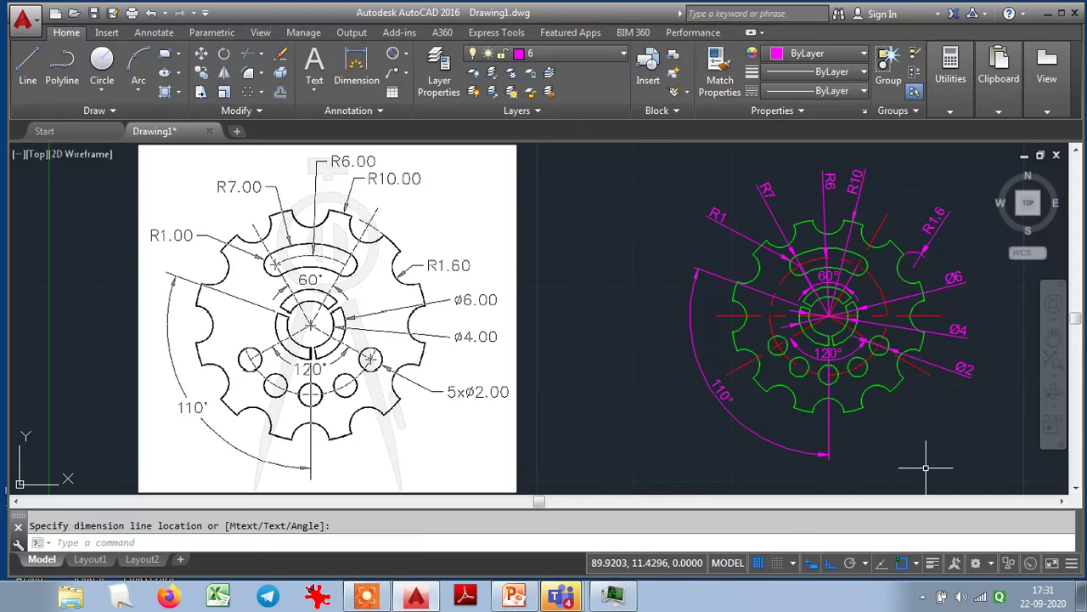
# - Open the Ø2 dimension's text for editing and select it
pyautogui.click(963, 369)
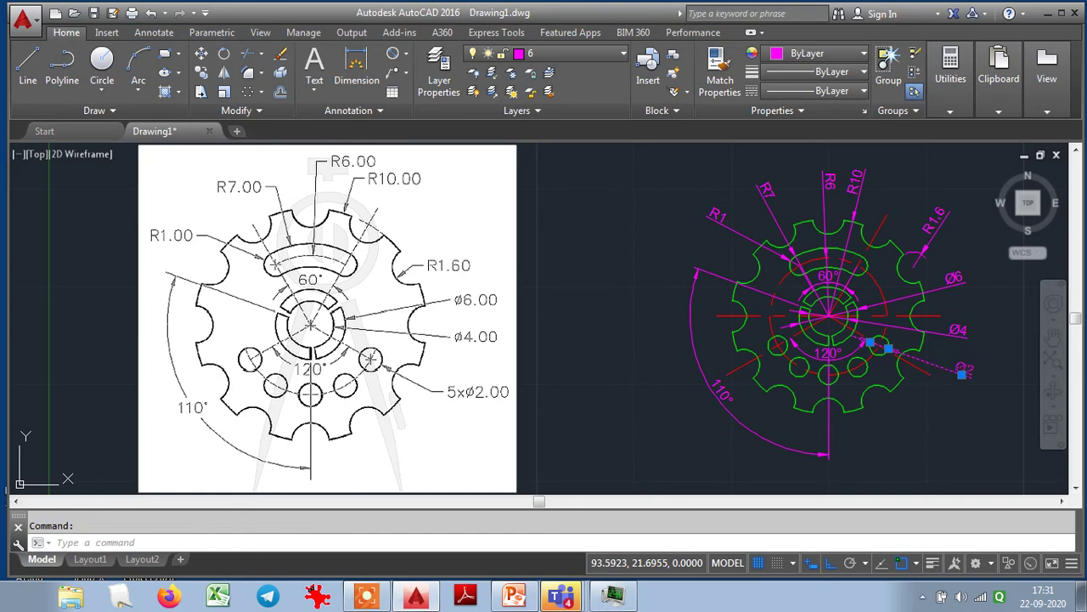
pyautogui.doubleClick(964, 373)
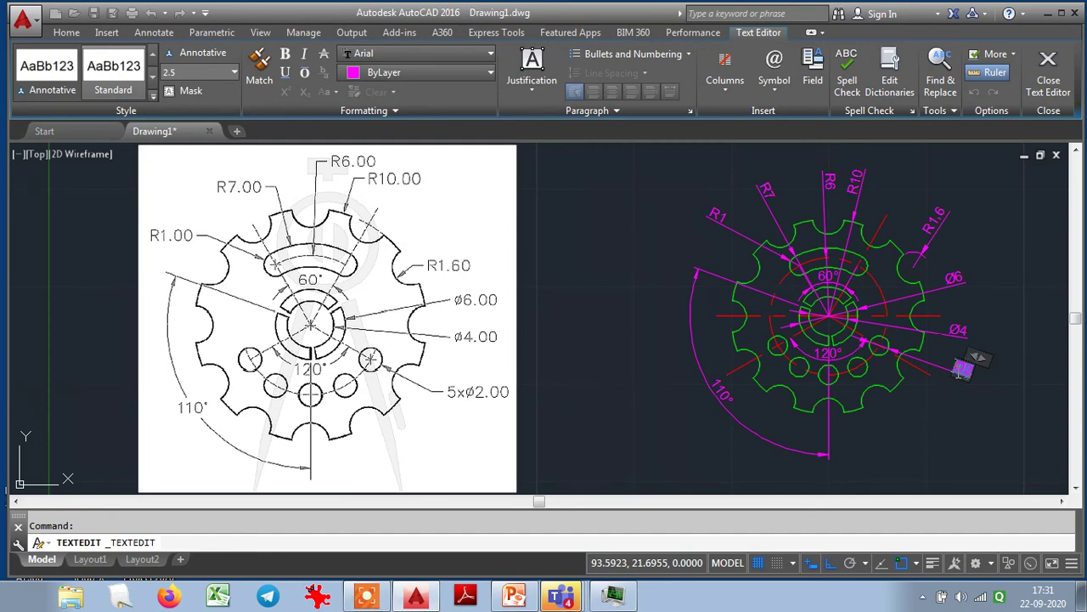
pyautogui.moveTo(963, 370); pyautogui.dragTo(958, 376)
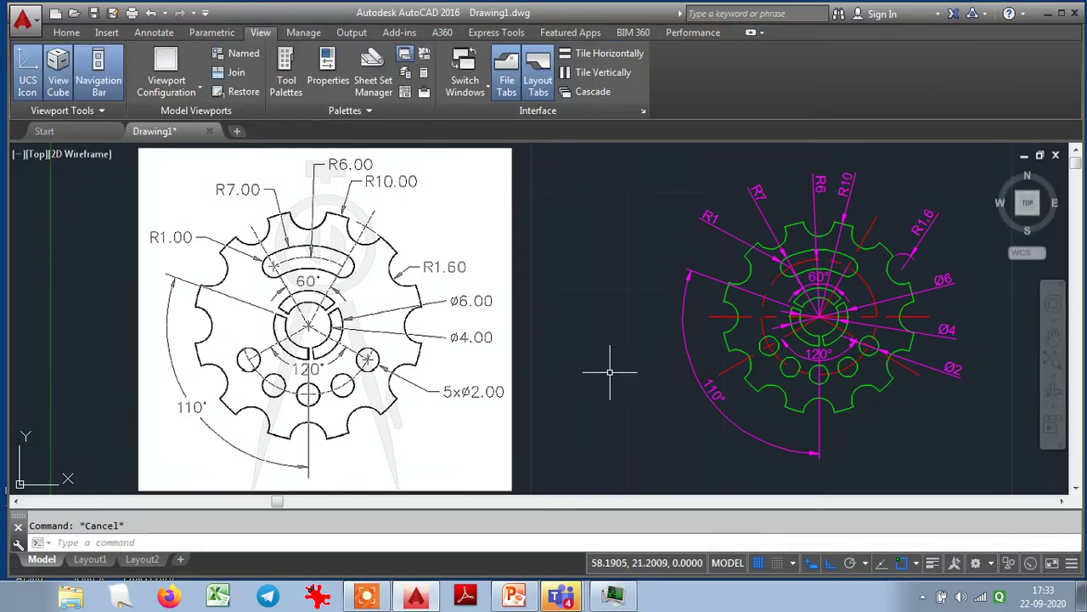
# - Delete the reference image and zoom to the drawing extents
pyautogui.click(578, 360)
pyautogui.click(460, 326)
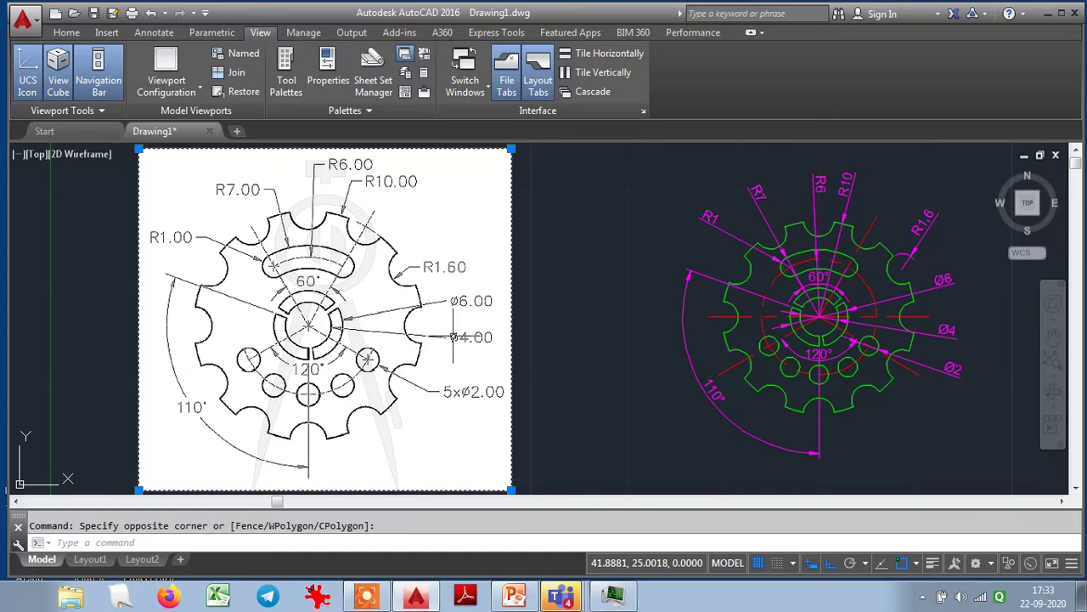
pyautogui.press('Delete')
pyautogui.write('z')
pyautogui.press('Return')
pyautogui.write('e')
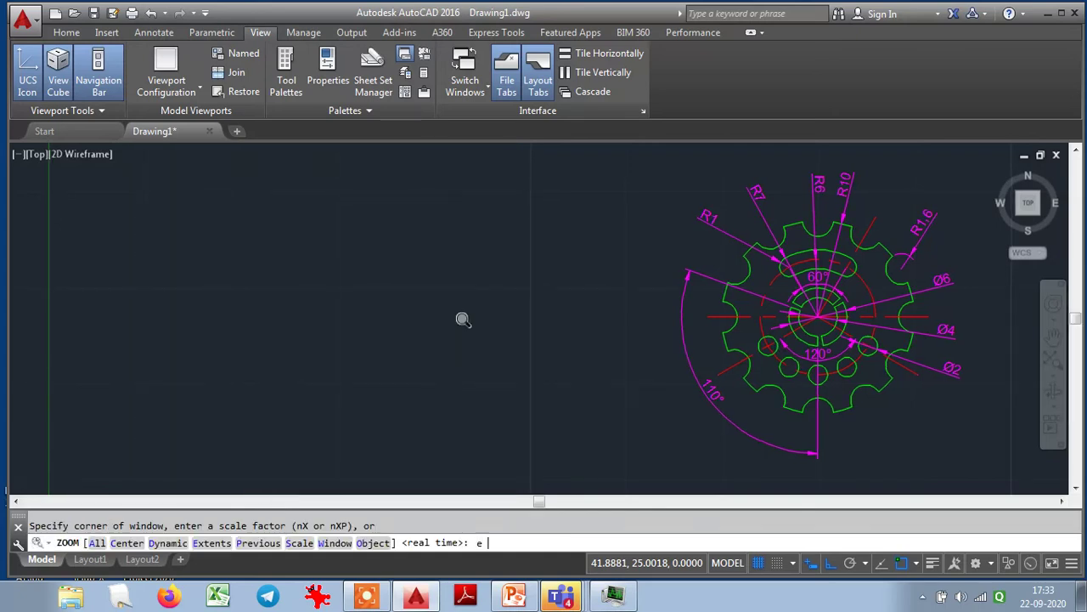
pyautogui.press('Return')
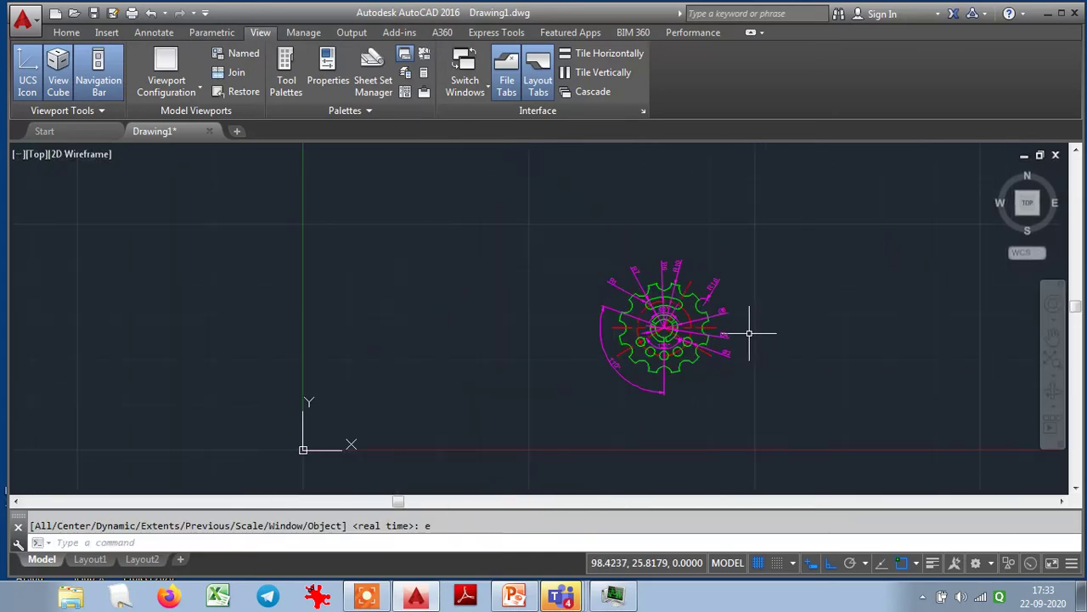
# - Insert the GPB_A4_L.dwg title block, specifying its insertion point on screen
pyautogui.click(67, 34)
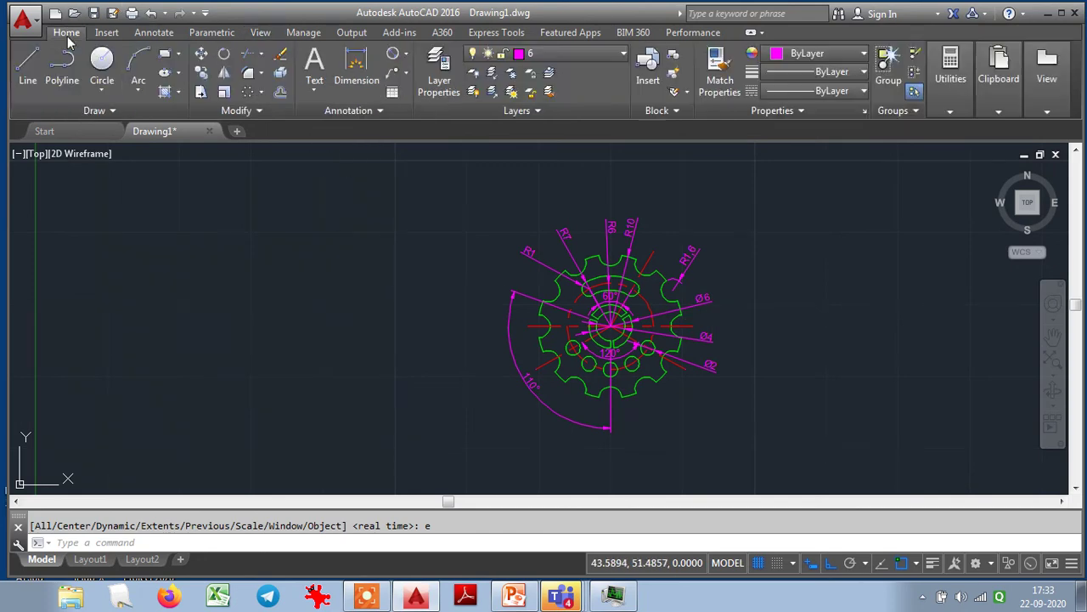
pyautogui.click(647, 72)
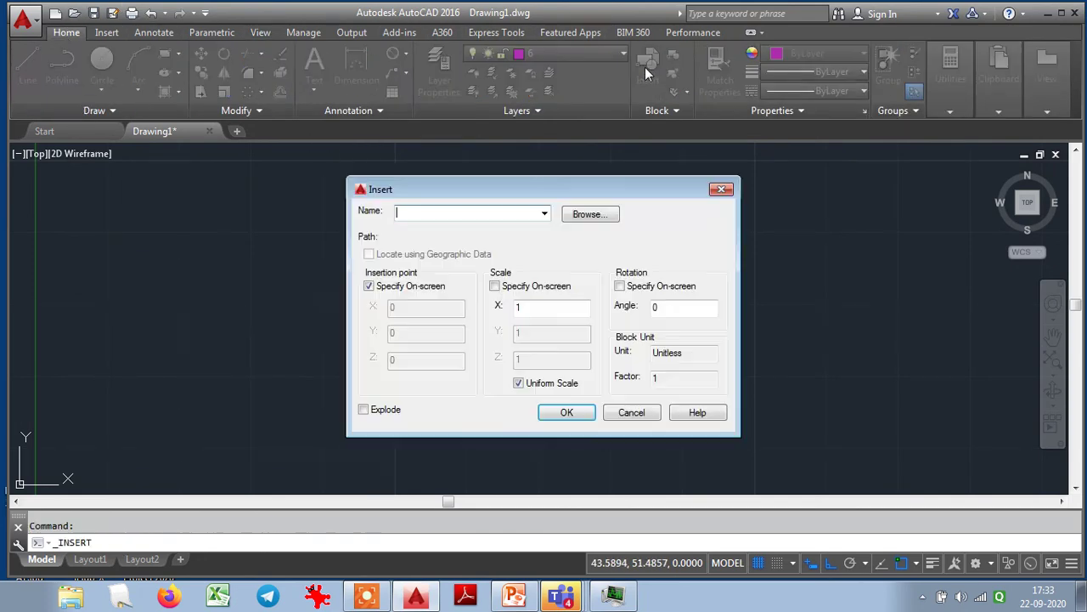
pyautogui.click(589, 215)
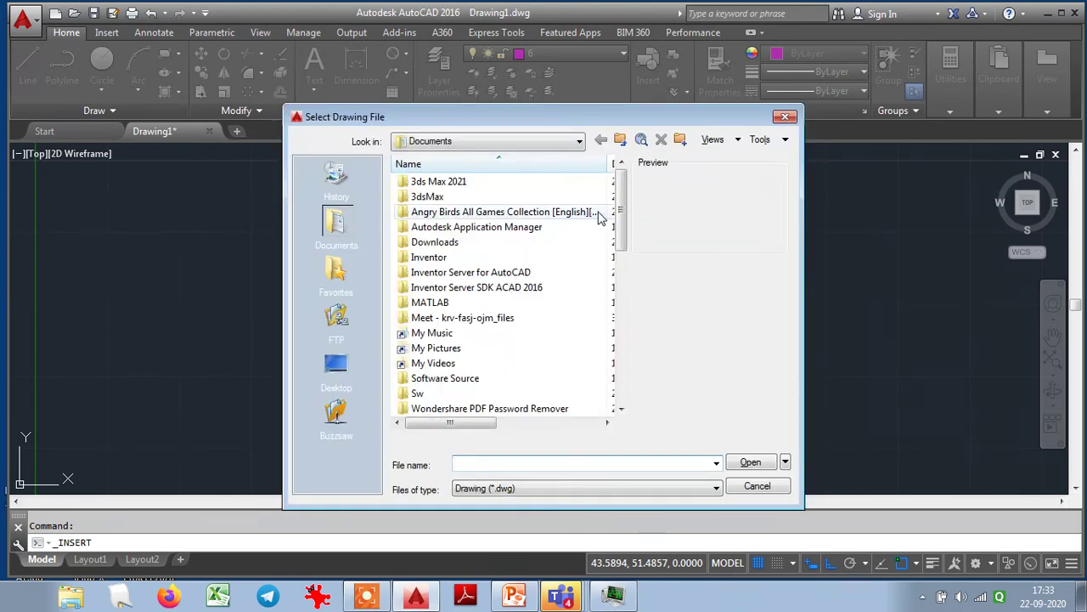
pyautogui.moveTo(619, 219)
pyautogui.mouseDown()
pyautogui.moveTo(619, 348)
pyautogui.moveTo(621, 294)
pyautogui.mouseUp()
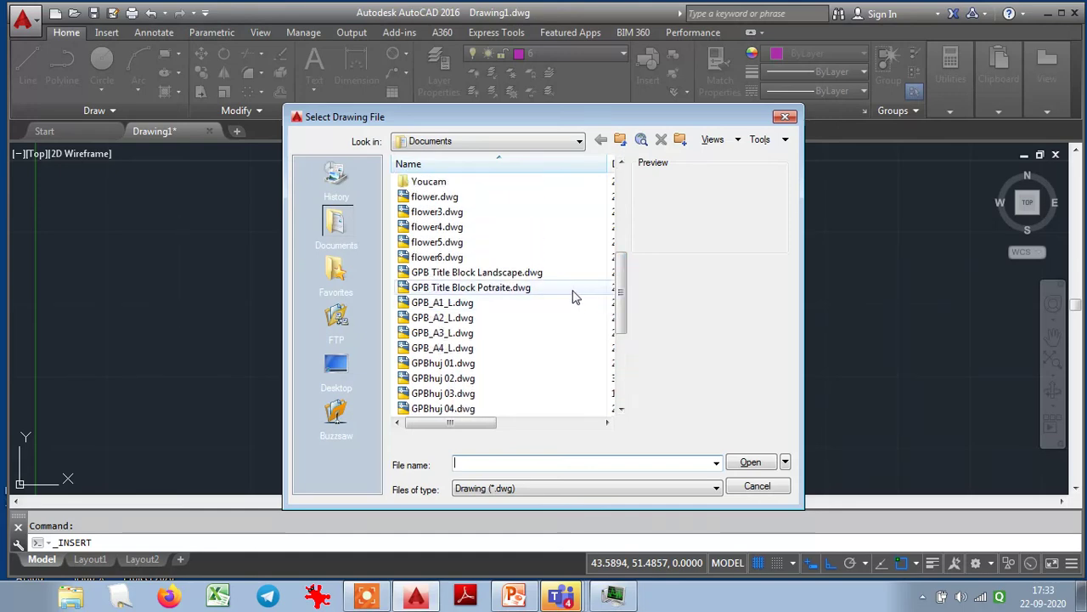
pyautogui.click(473, 347)
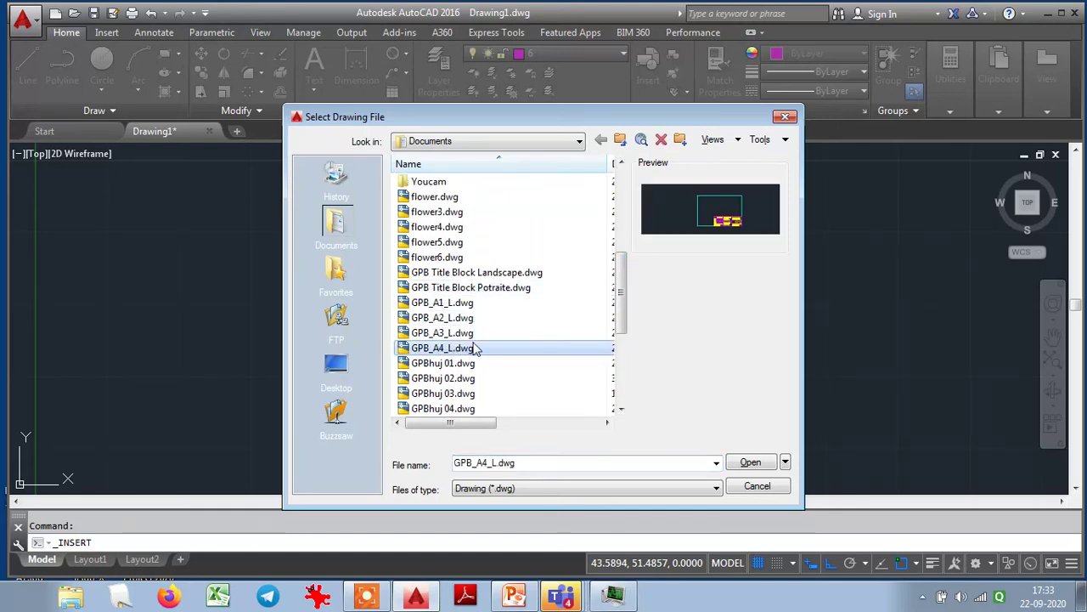
pyautogui.click(745, 462)
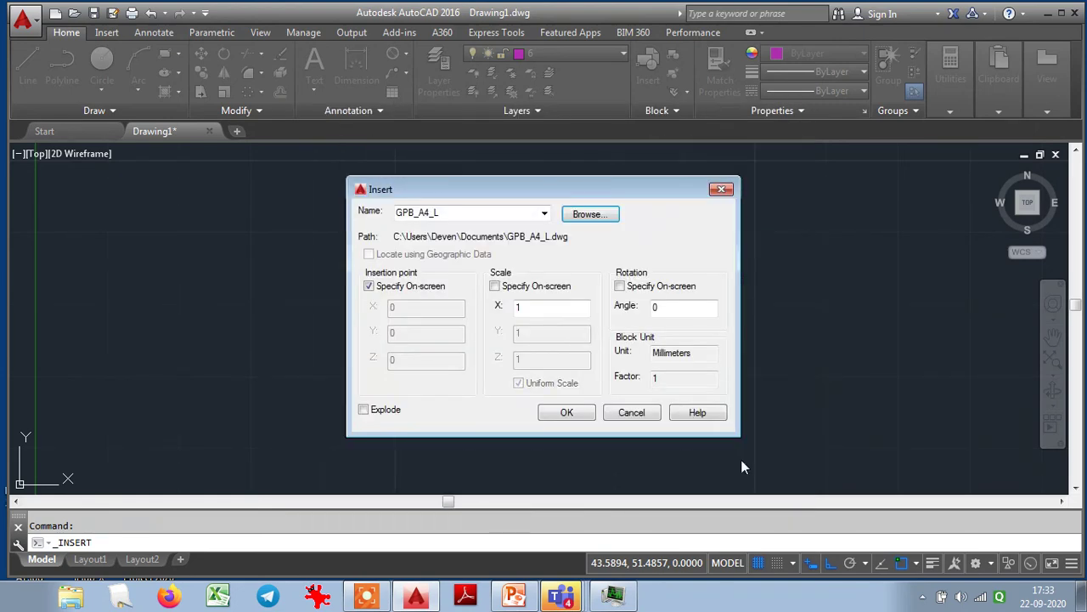
pyautogui.click(565, 413)
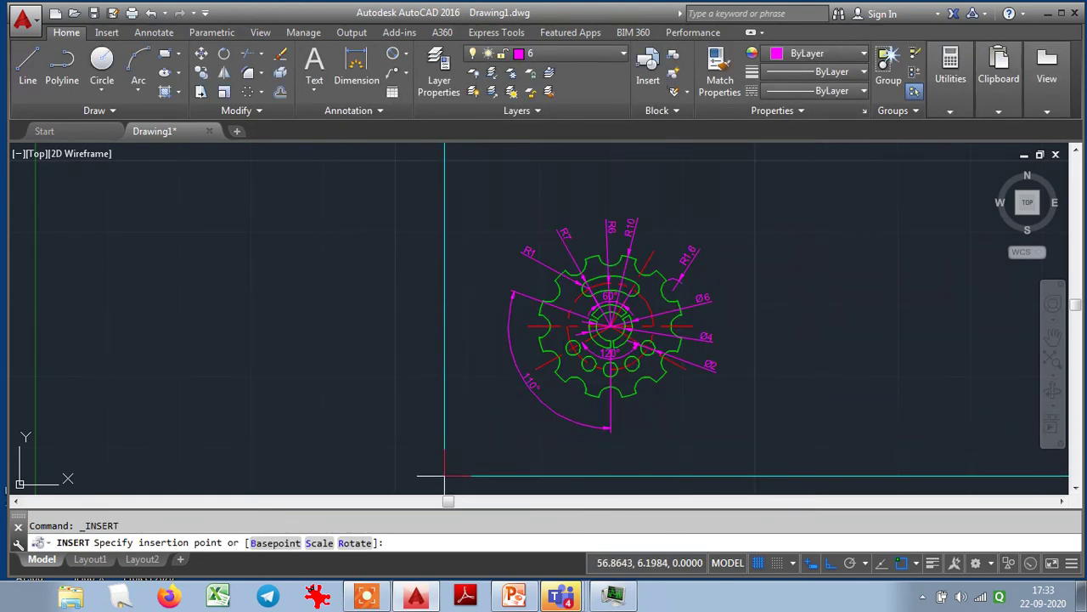
# - Place the GPB_A4_L title block frame and zoom to extents to see it all
pyautogui.click(443, 477)
pyautogui.write('z')
pyautogui.press('Return')
pyautogui.write('e')
pyautogui.press('Return')
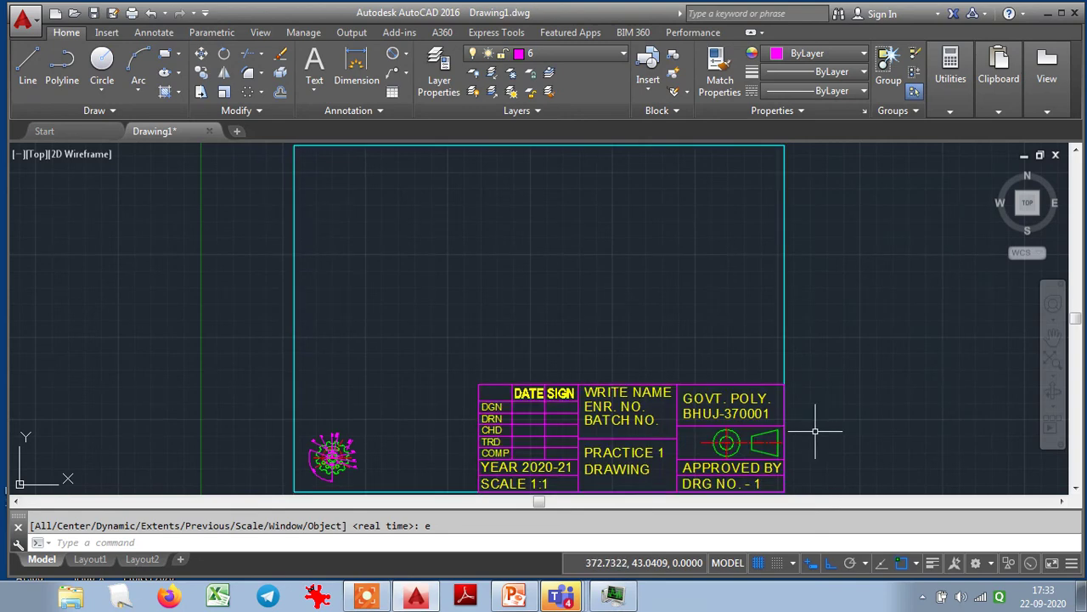
# - Scale the frame by 0.25 from its lower-left corner, then zoom to extents
pyautogui.click(791, 353)
pyautogui.click(741, 349)
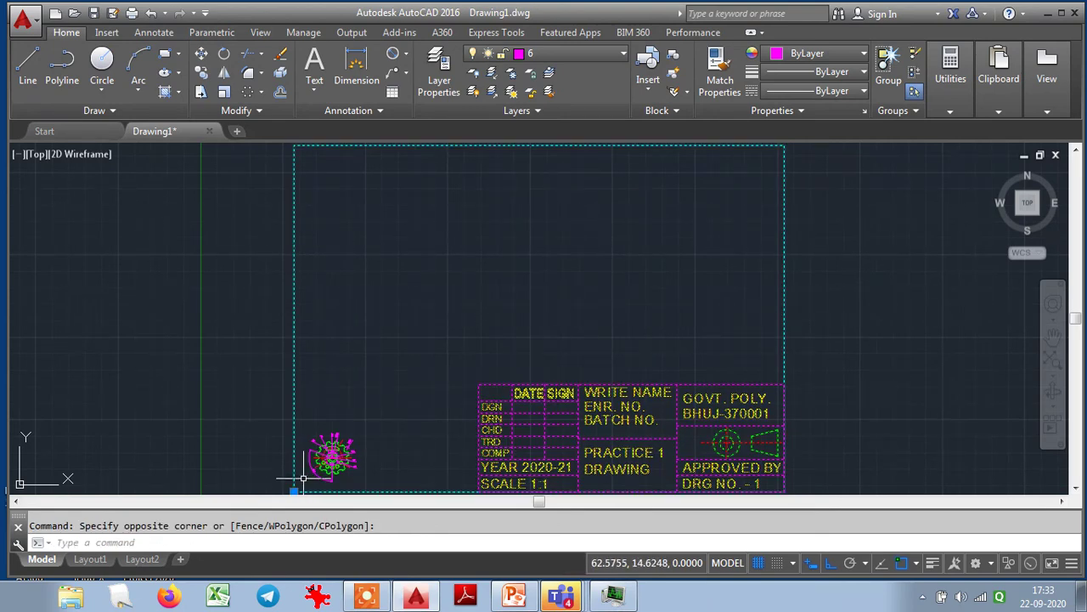
pyautogui.write('sc')
pyautogui.press('Return')
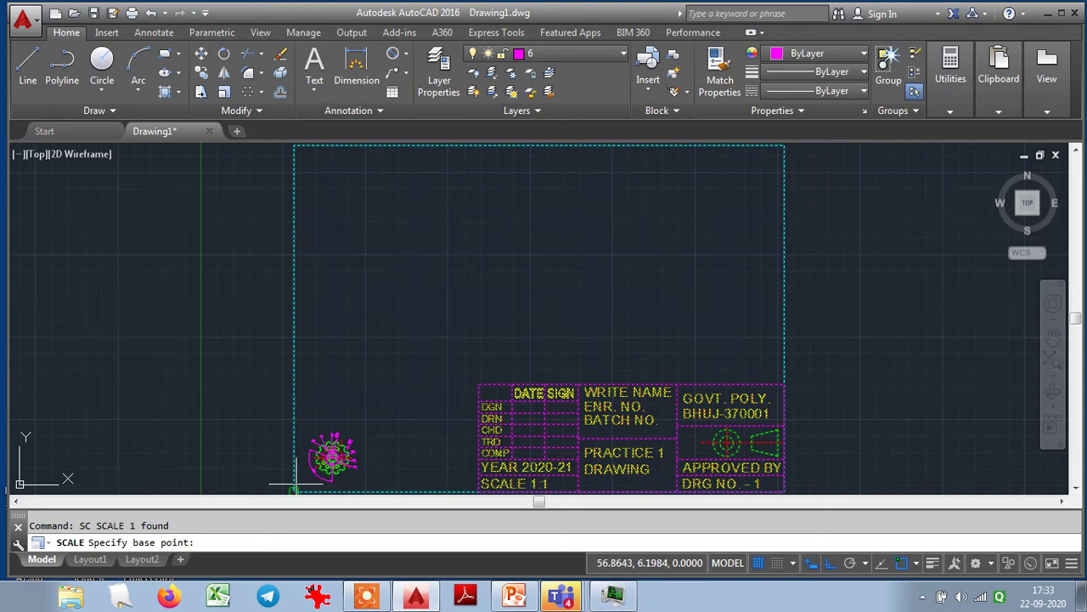
pyautogui.click(295, 486)
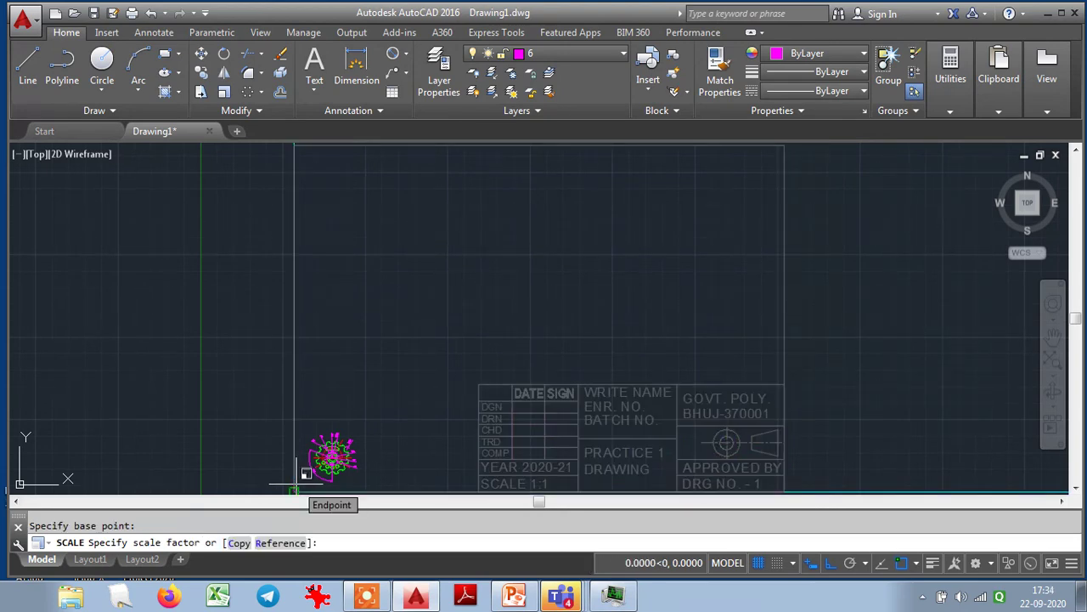
pyautogui.write('0.25')
pyautogui.press('Return')
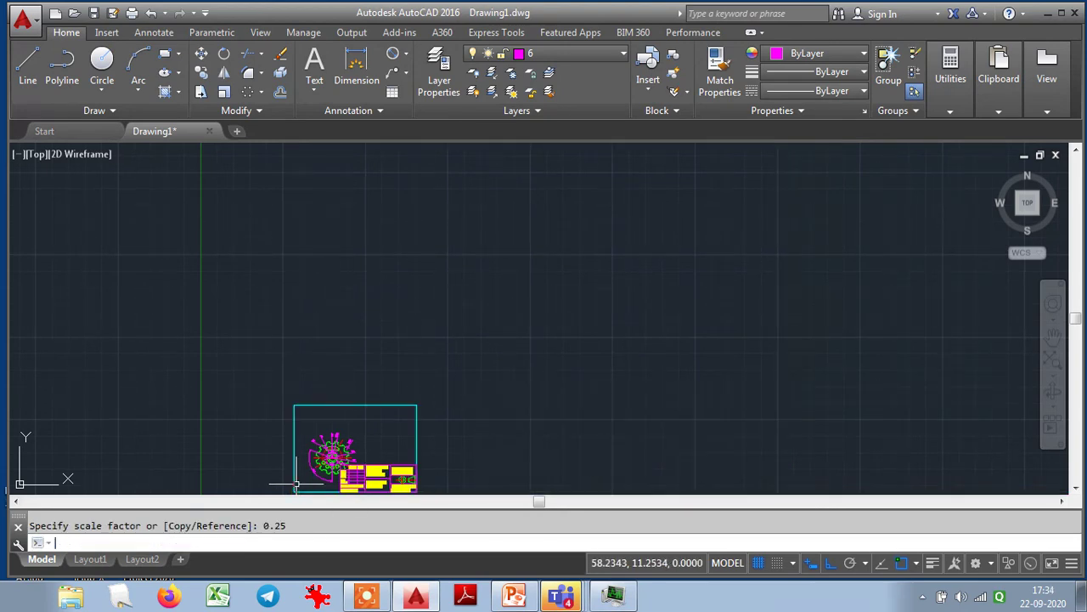
pyautogui.write('z')
pyautogui.press('Return')
pyautogui.write('e')
pyautogui.press('Return')
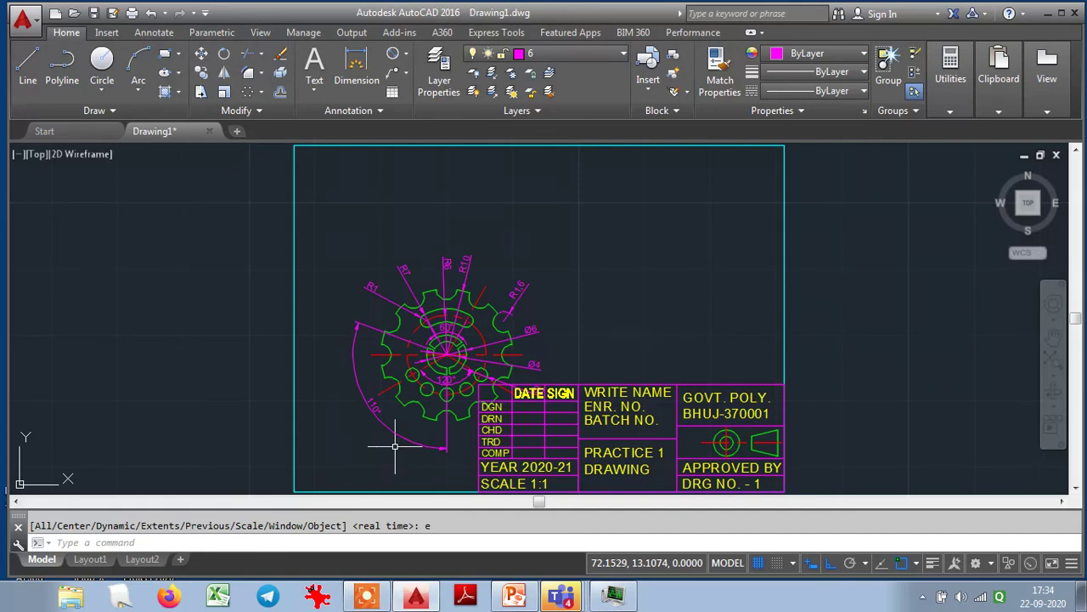
# - Move the plate drawing, excluding the title block, higher inside the frame
pyautogui.write('m')
pyautogui.press('Return')
pyautogui.write('a')
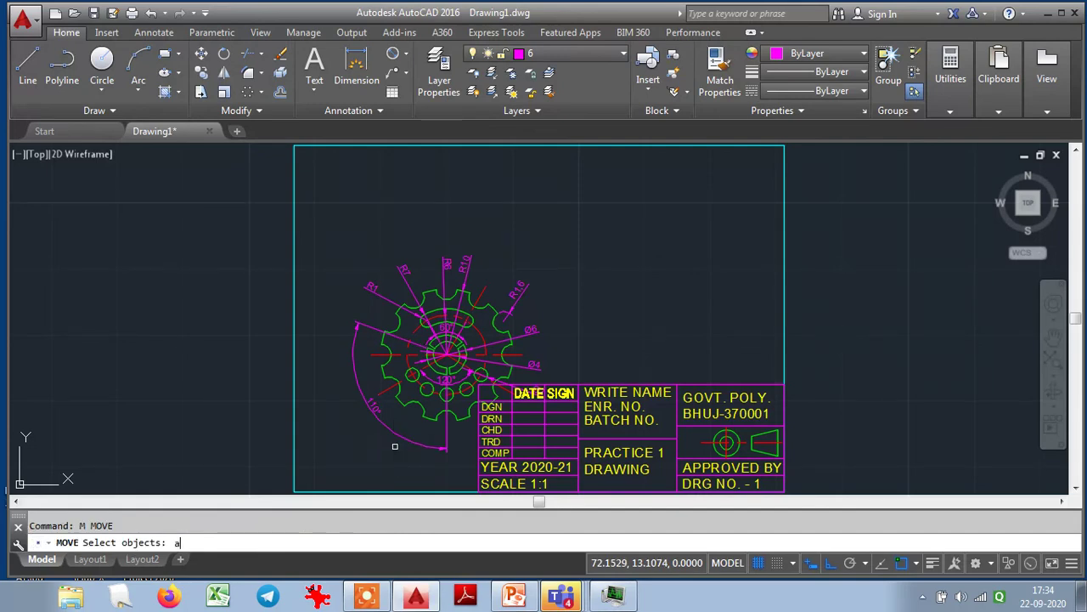
pyautogui.write('l')
pyautogui.press('Return')
pyautogui.write('r')
pyautogui.press('Return')
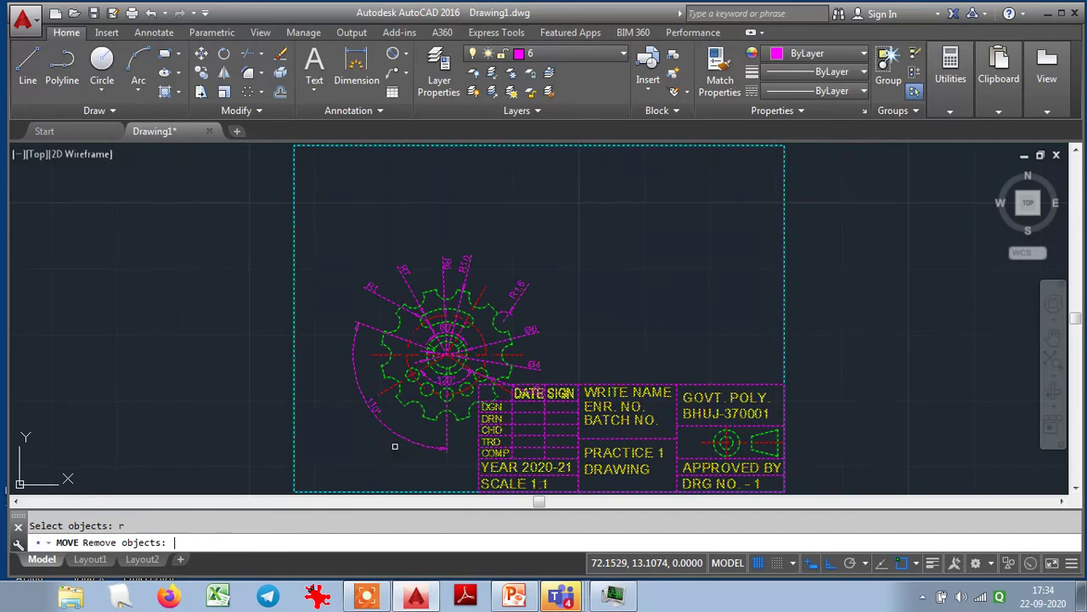
pyautogui.press('Return')
pyautogui.press('Return')
pyautogui.click(583, 316)
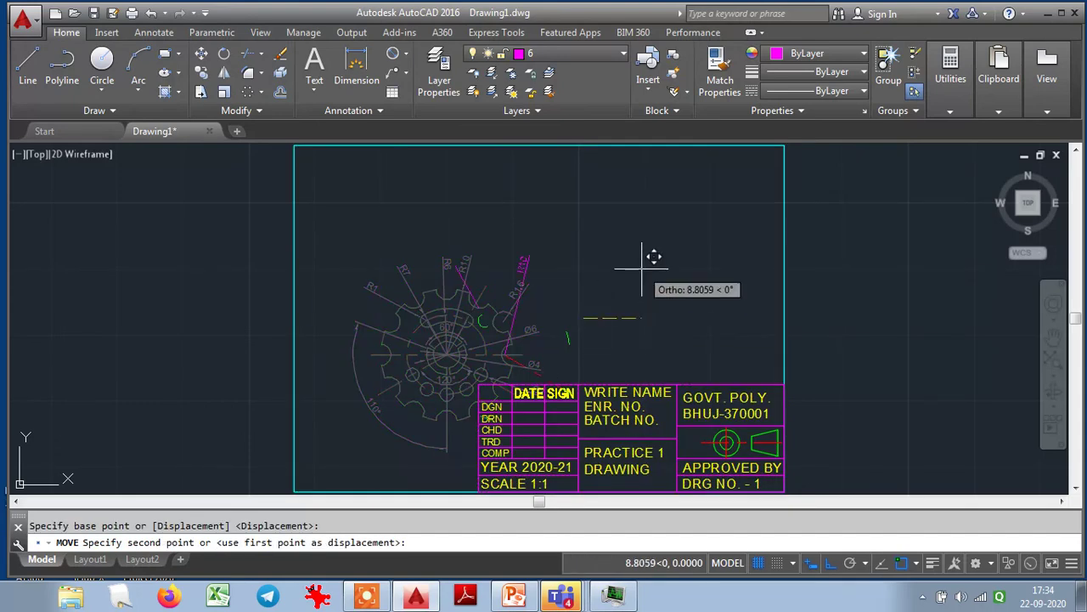
pyautogui.press('F8')
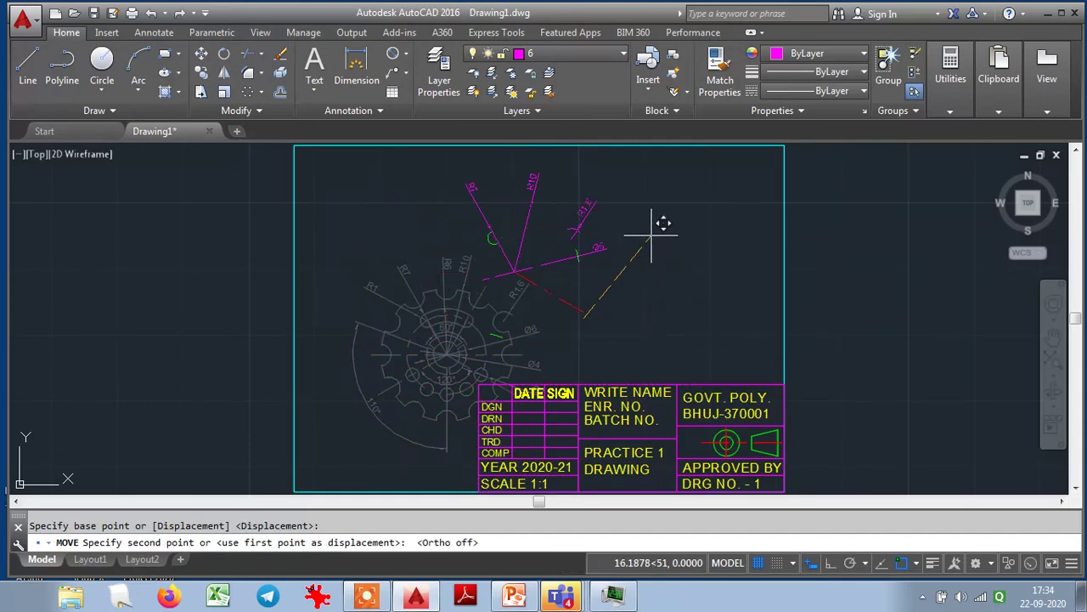
pyautogui.click(661, 217)
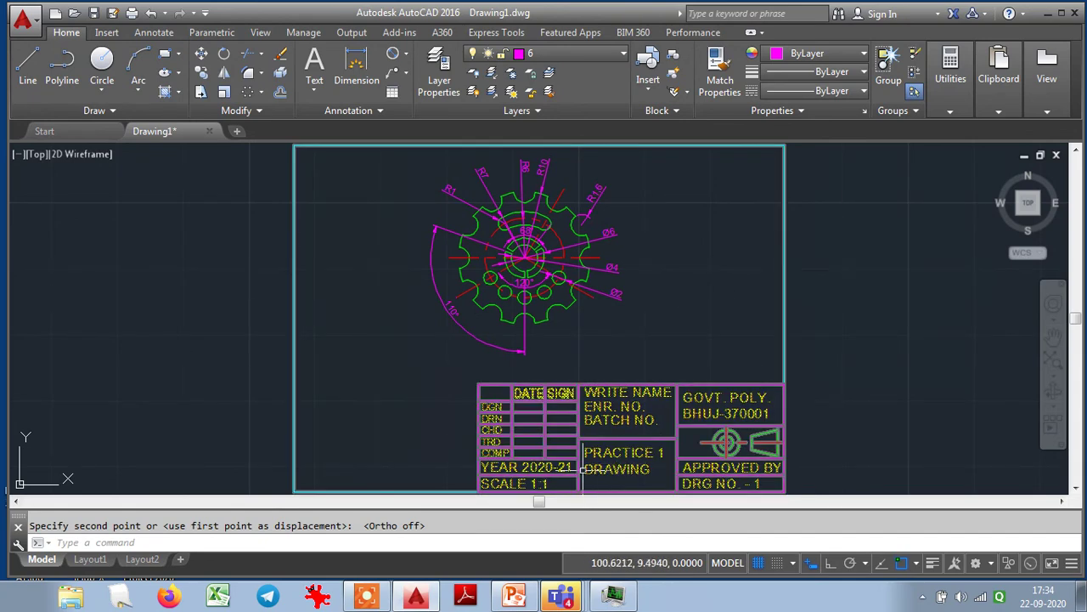
# - Explode the title block and change its SCALE 1:1 text to SCALE 4:1
pyautogui.click(523, 480)
pyautogui.write('x')
pyautogui.press('Return')
pyautogui.click(522, 480)
pyautogui.press('Return')
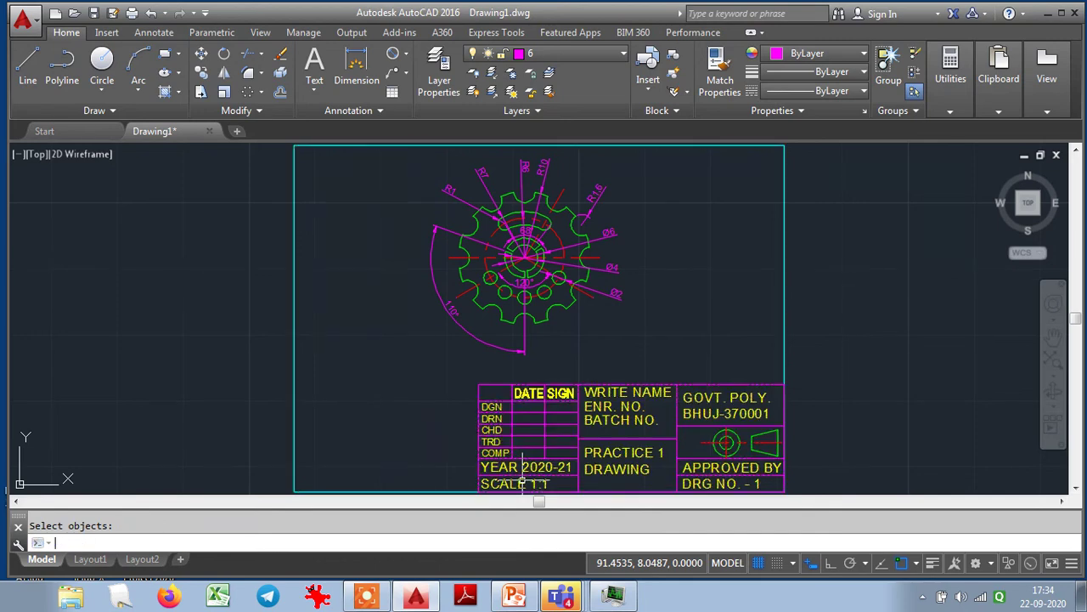
pyautogui.doubleClick(520, 484)
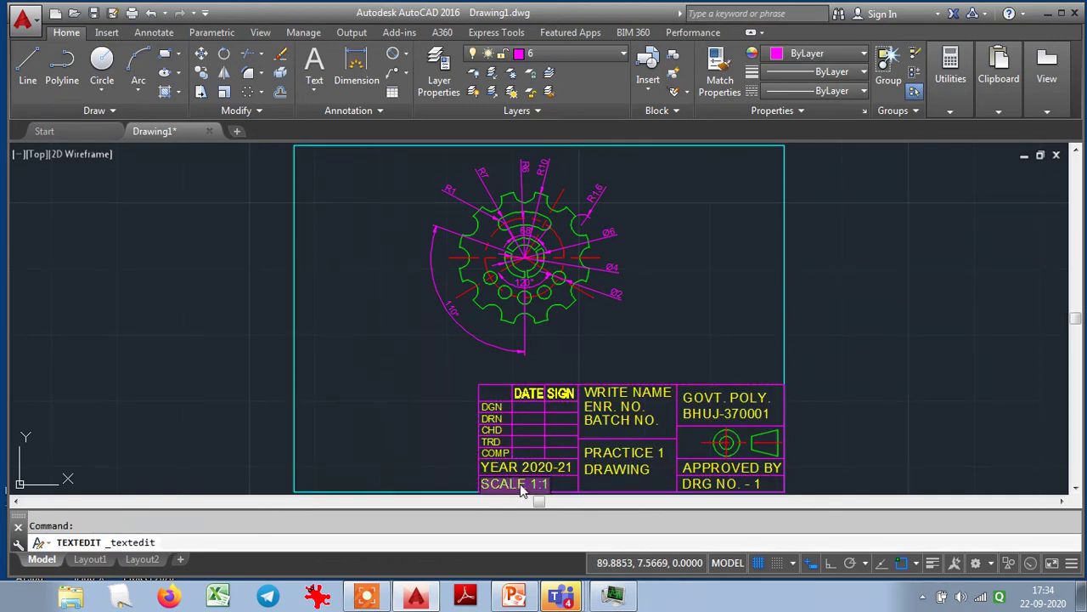
pyautogui.click(532, 485)
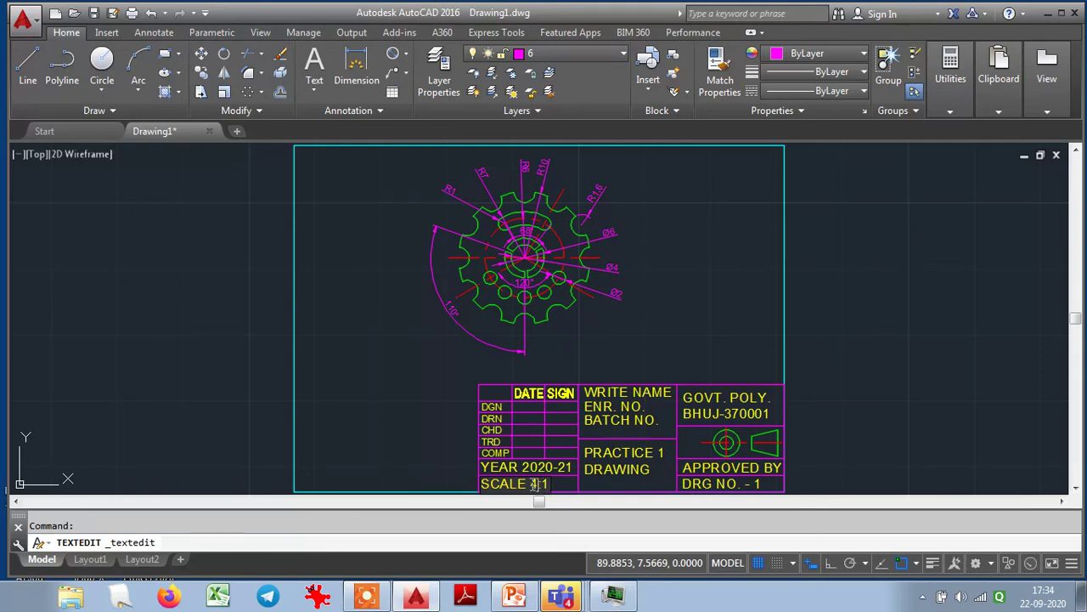
pyautogui.write('4')
pyautogui.press('Return')
pyautogui.press('Return')
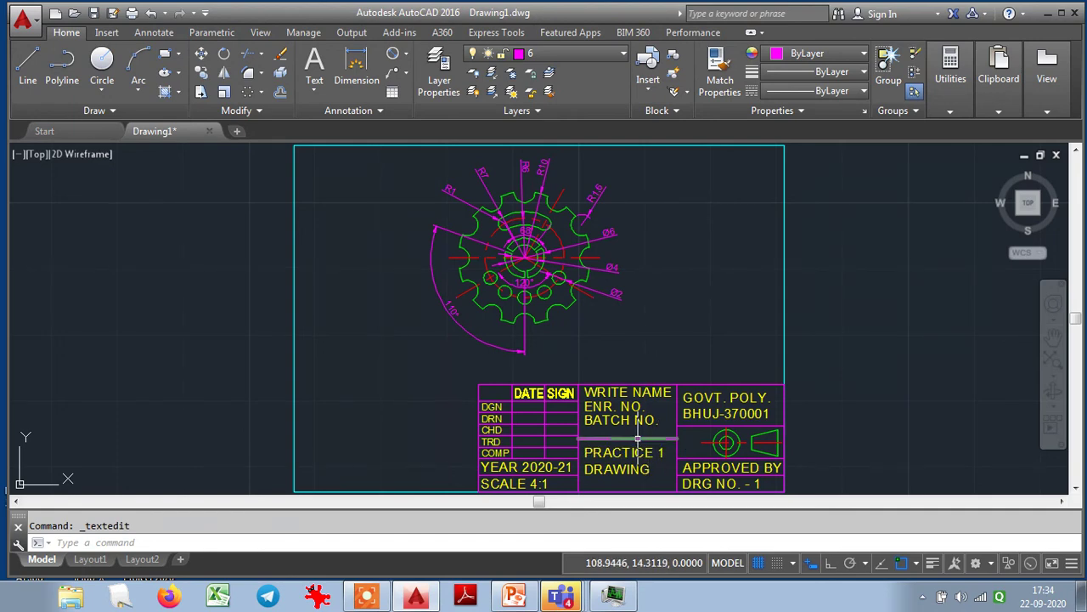
# - Save the drawing to Documents as Practice 10.dwg, starting from the Practice 09.dwg name
pyautogui.hotkey('ctrl', 's')
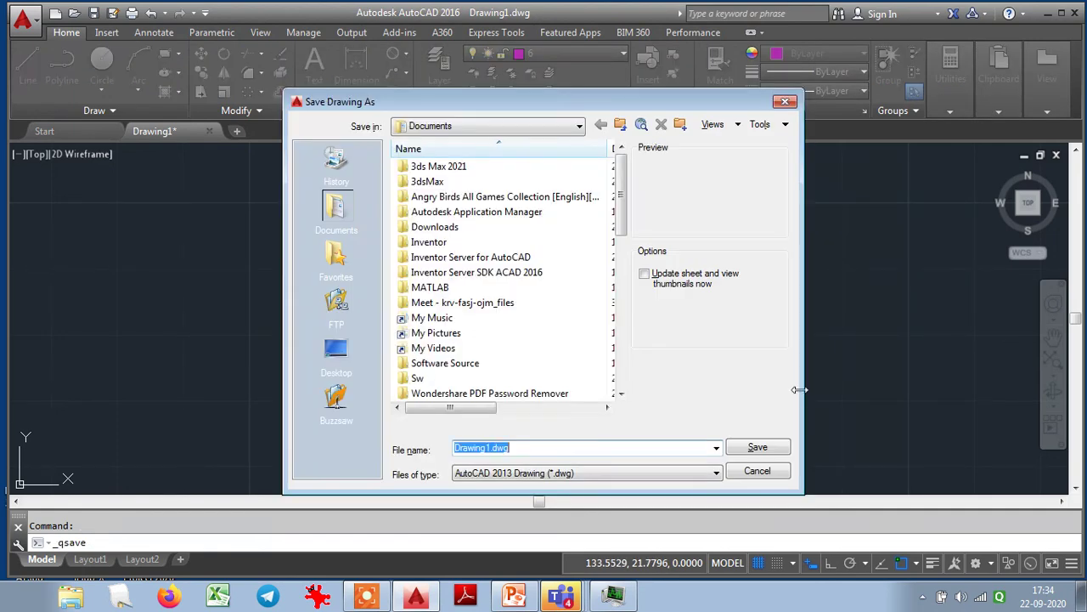
pyautogui.moveTo(627, 235); pyautogui.dragTo(599, 365)
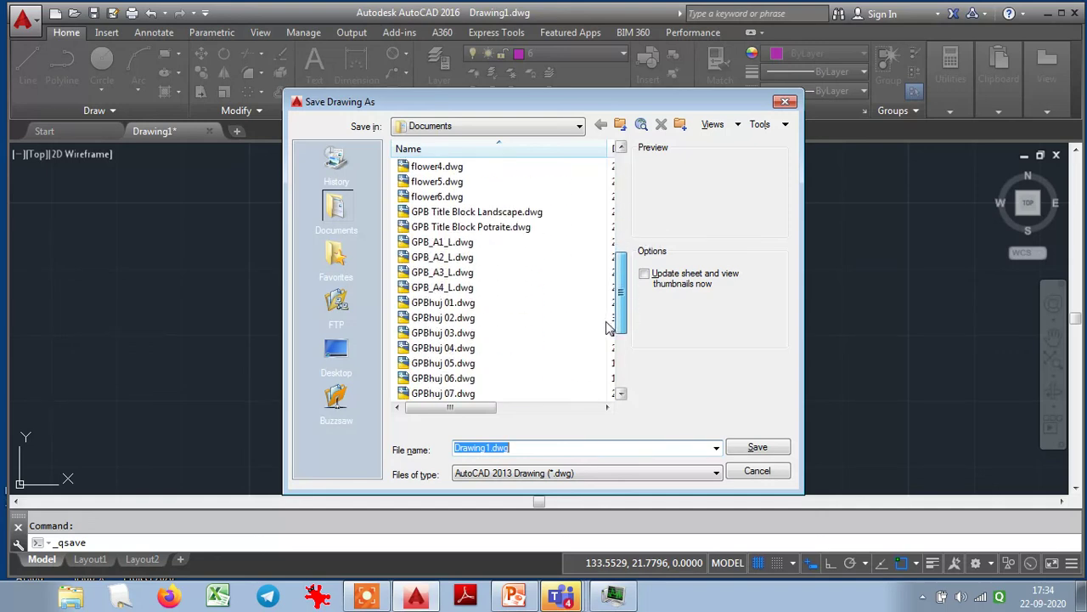
pyautogui.scroll(-2, 598, 367)
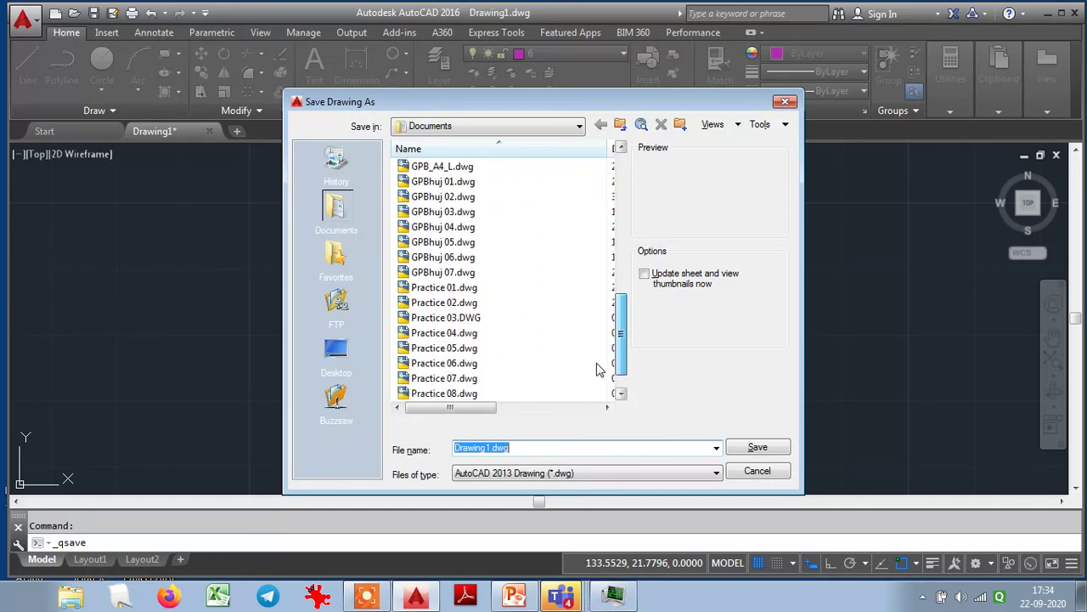
pyautogui.click(480, 378)
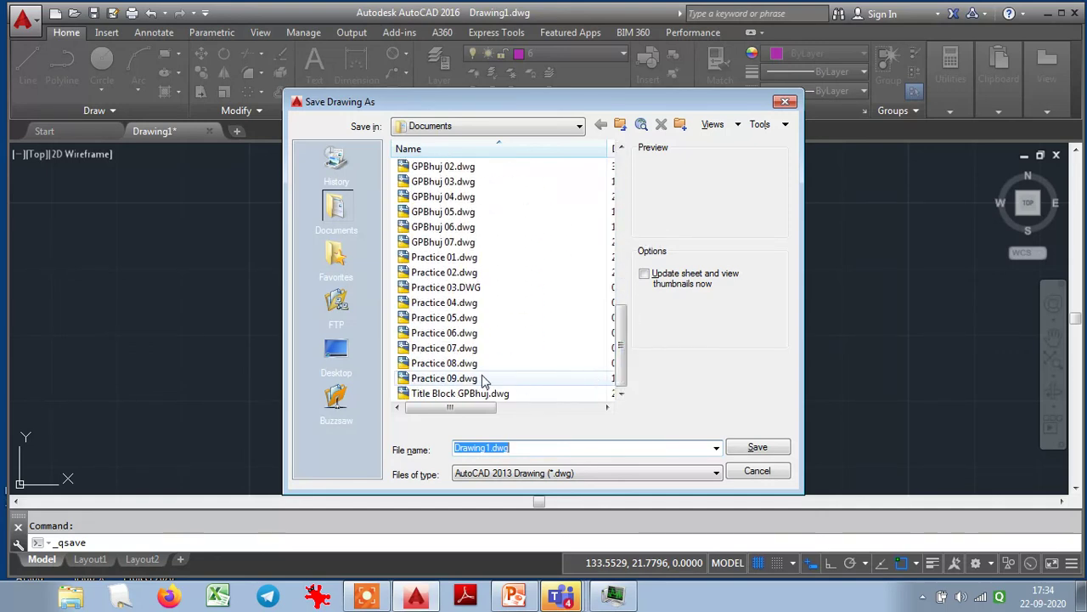
pyautogui.click(495, 450)
pyautogui.click(494, 450)
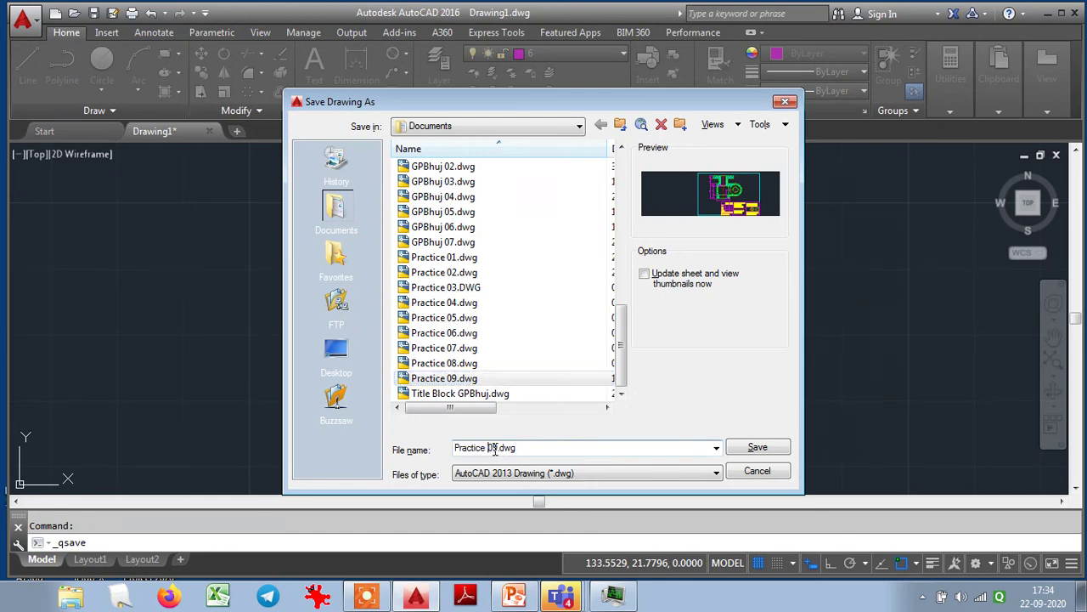
pyautogui.press('BackSpace')
pyautogui.press('BackSpace')
pyautogui.write('10')
pyautogui.click(758, 447)
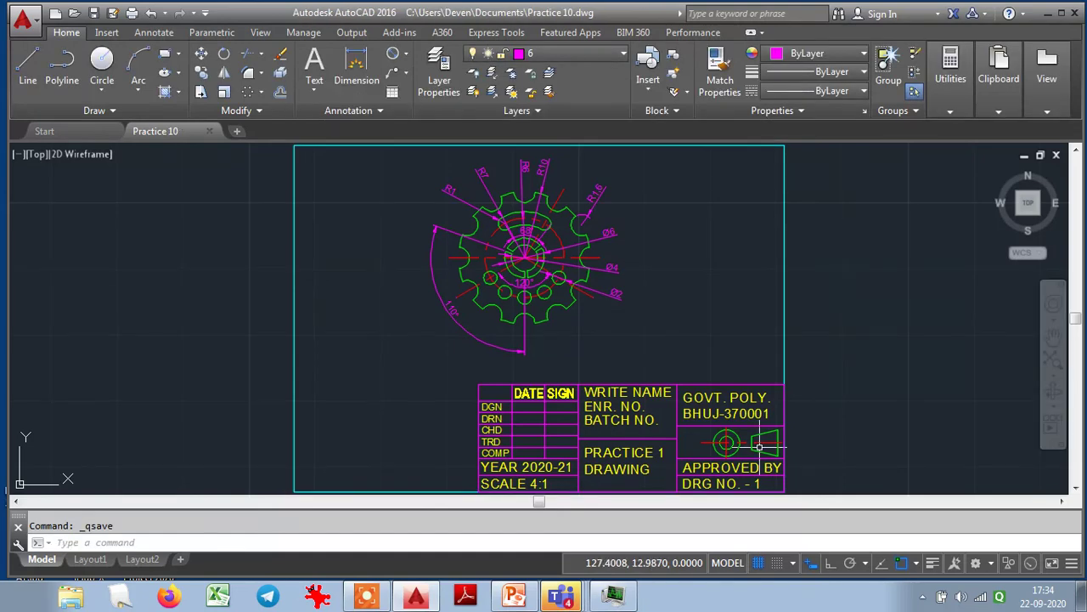